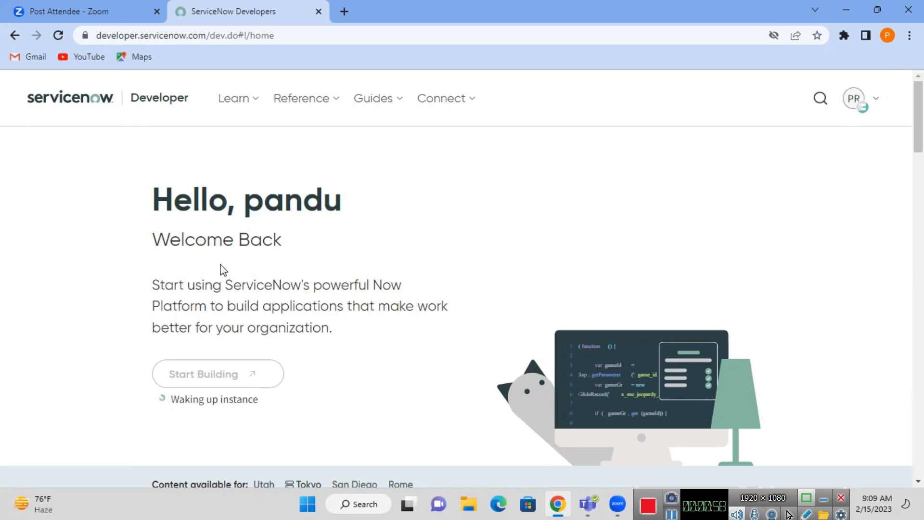
drag(155, 192, 350, 343)
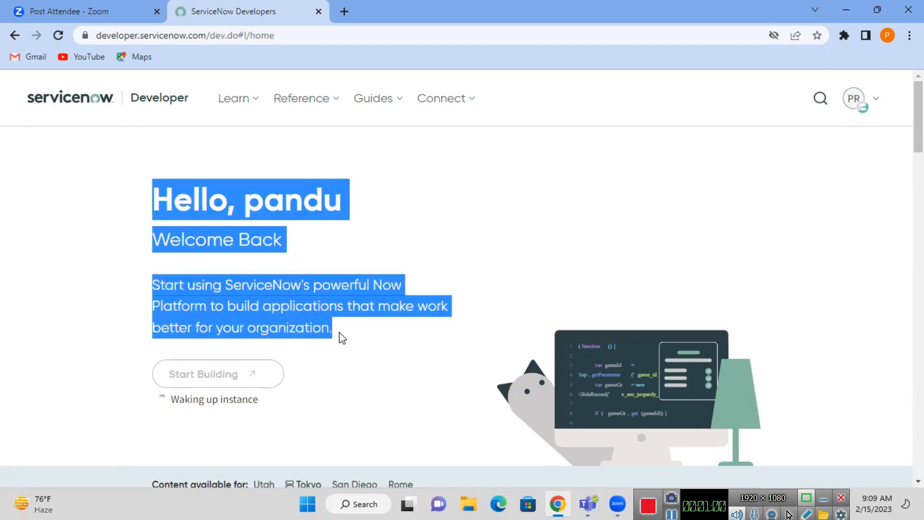
click(341, 336)
drag(341, 337, 144, 190)
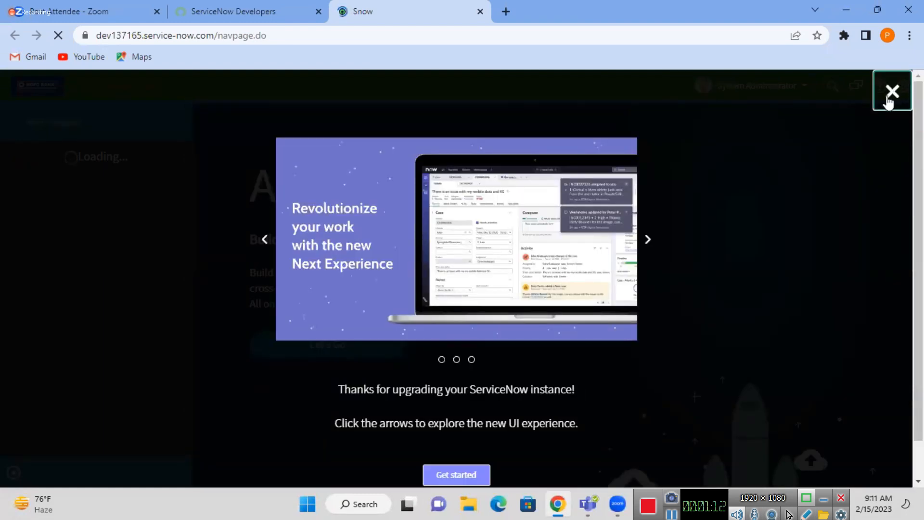
- Dismiss the upgrade introduction, find the Hdfc Health Insurances list by filtering for "hdfc", and start a new record
click(890, 102)
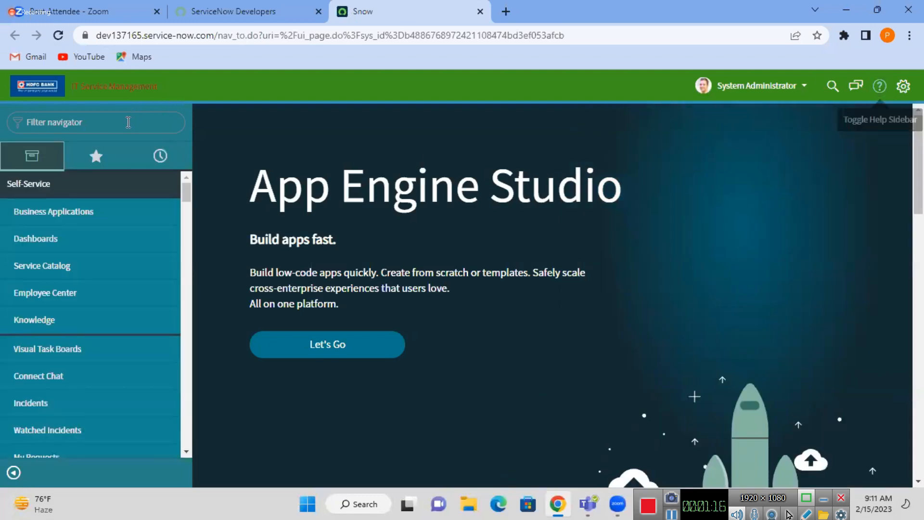
click(129, 122)
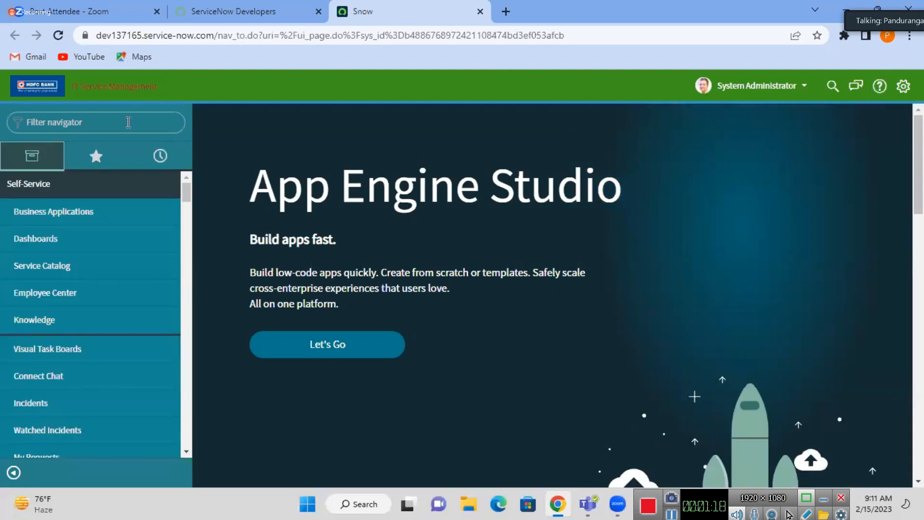
text(hdfc)
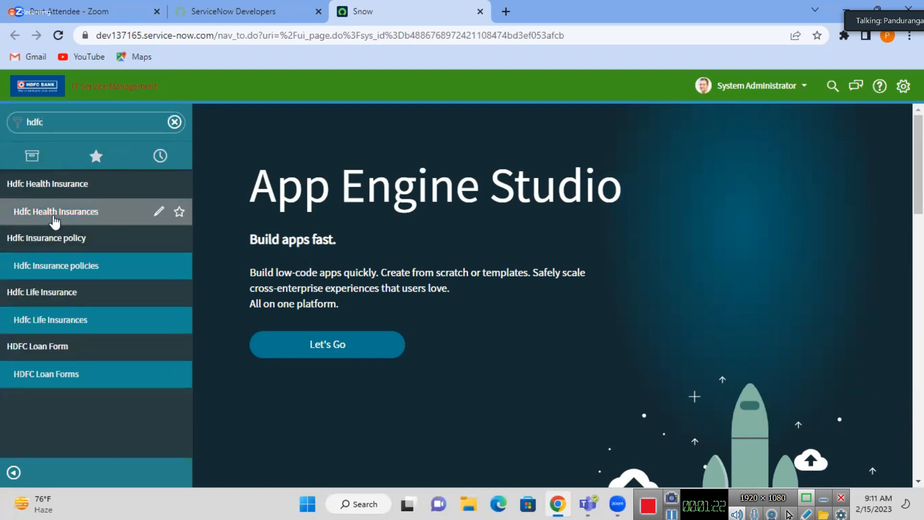
click(55, 215)
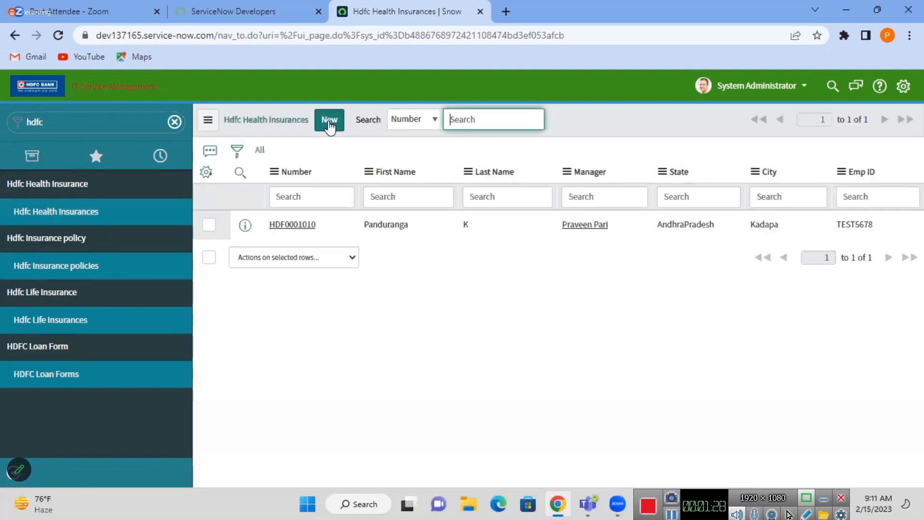
click(330, 124)
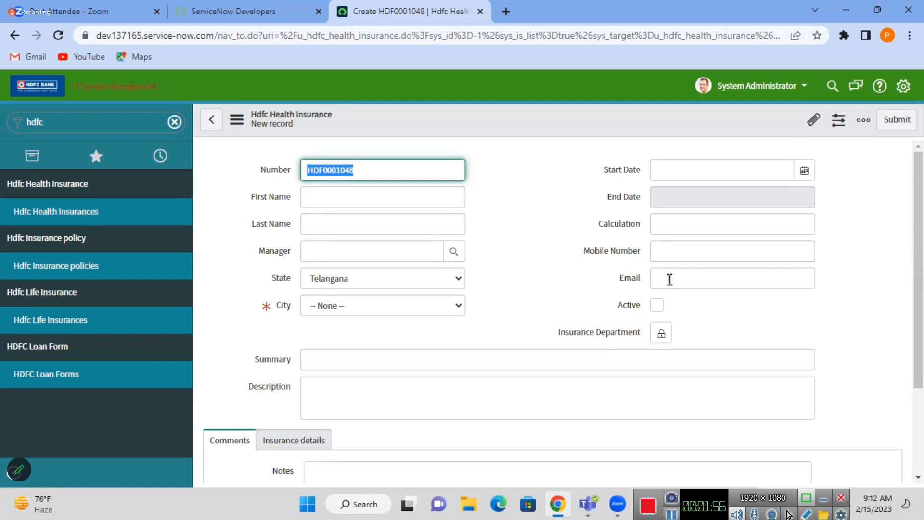
- Review the available State choices on the new Hdfc Health Insurance form without changing the selection
click(670, 279)
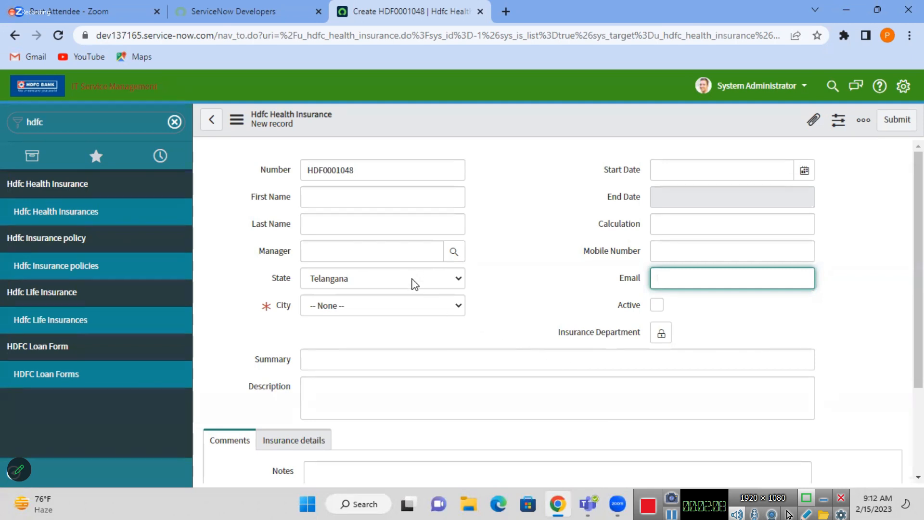
click(415, 285)
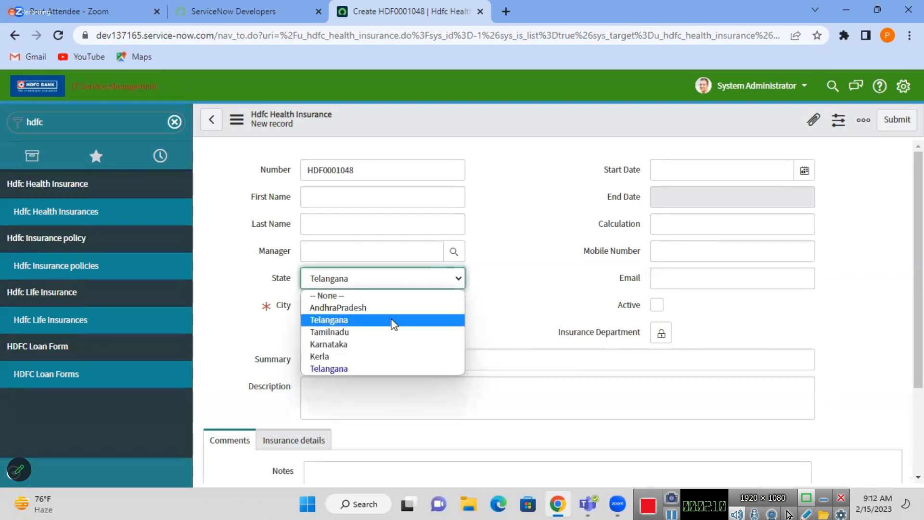
click(517, 308)
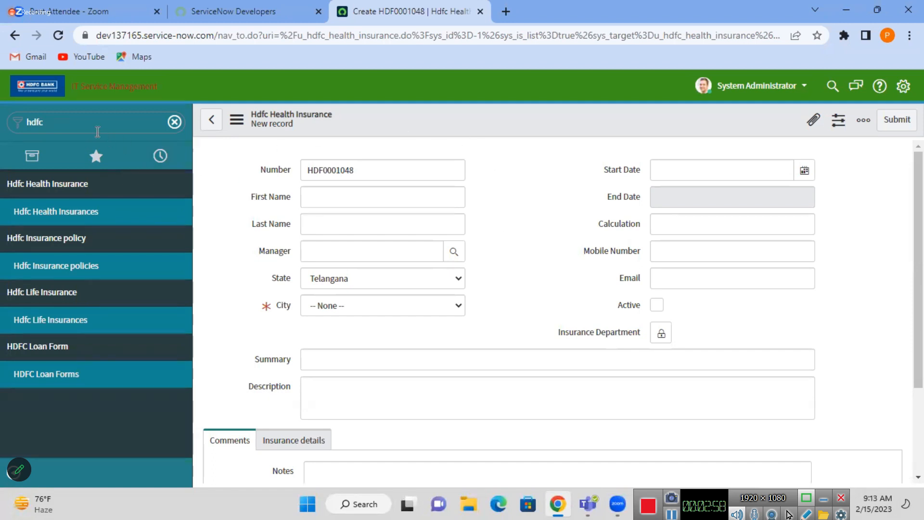
- Filter the navigator for "ui policies" and open the System UI module's UI Policies list in a separate browser tab
double_click(87, 125)
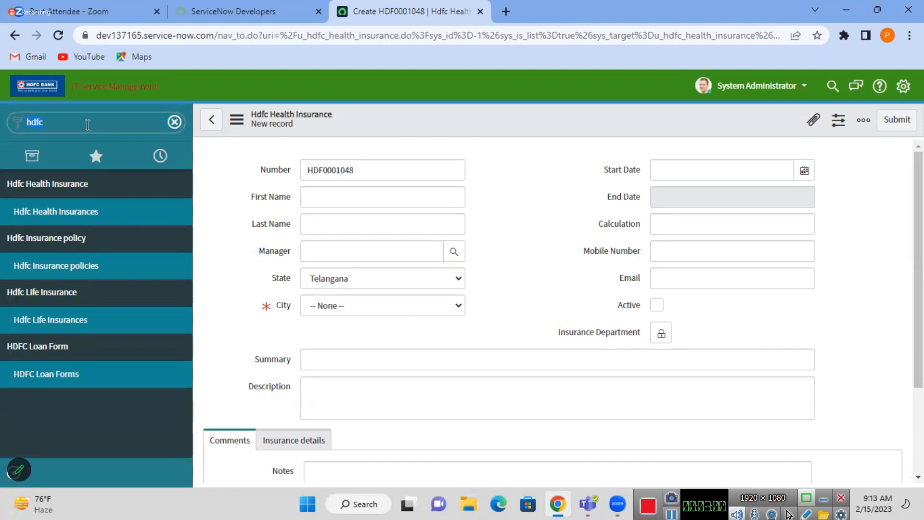
text(ui pol)
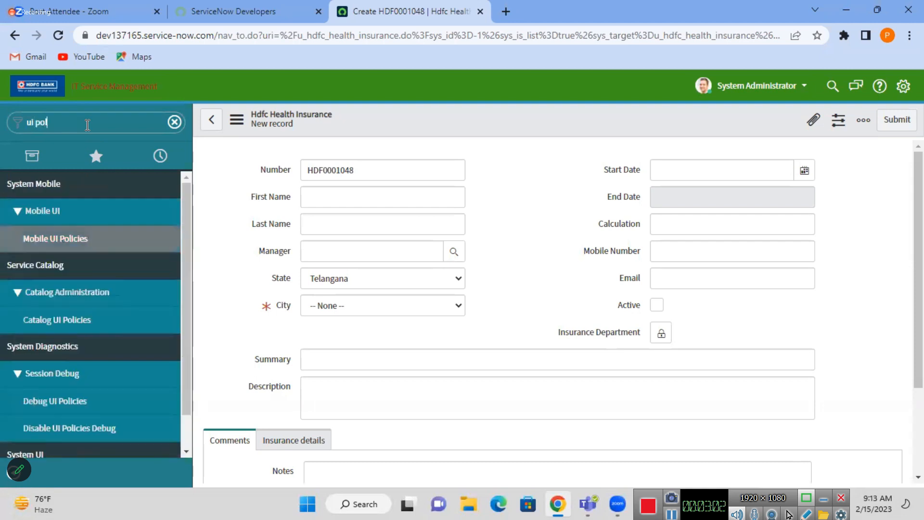
text(icies)
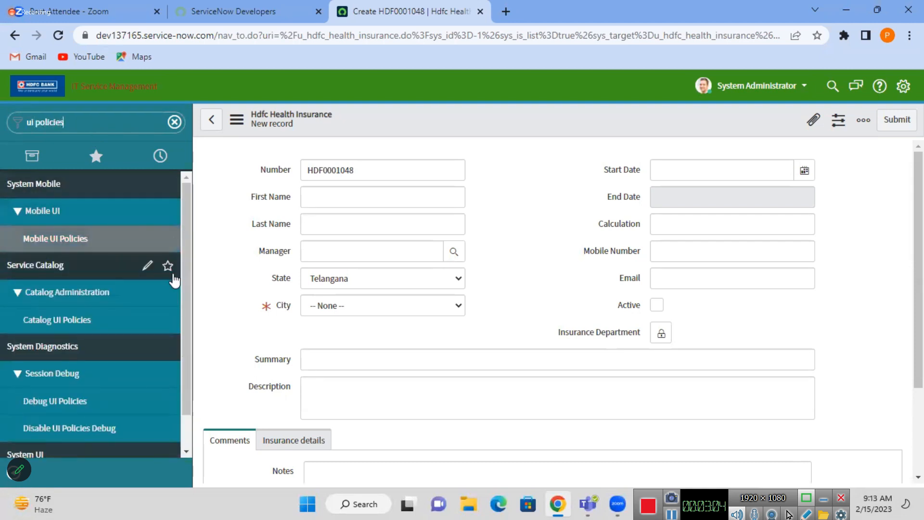
scroll(195, 383, down, 1)
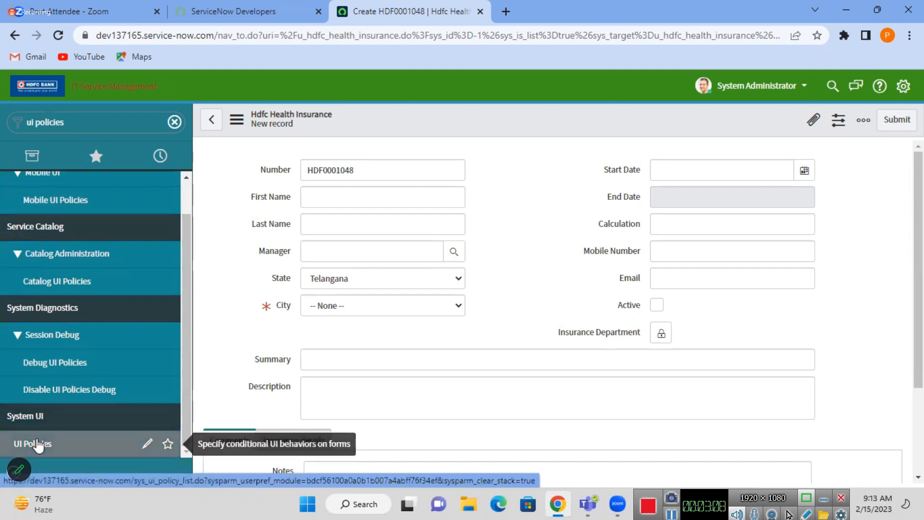
middle_click(37, 444)
click(570, 5)
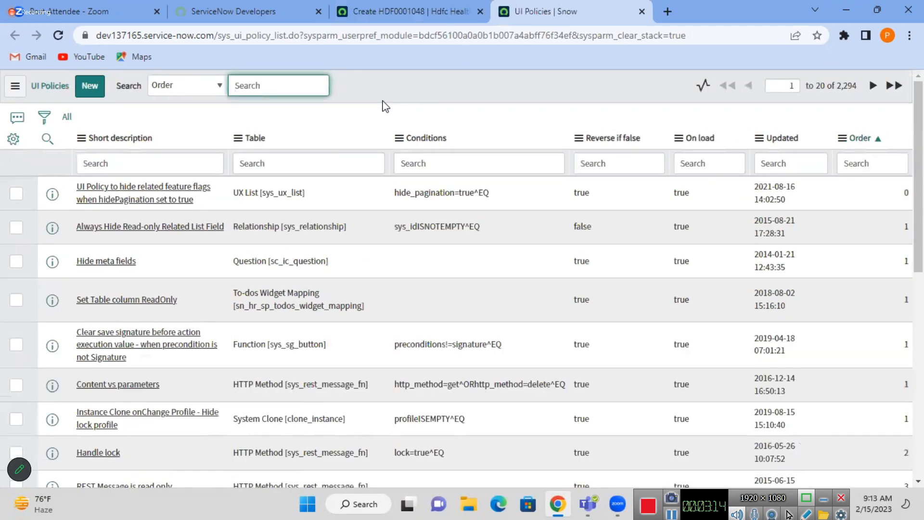
- Create a new UI policy and set its table to Hdfc Health Insurance [u_hdfc_health_insurance]
click(91, 89)
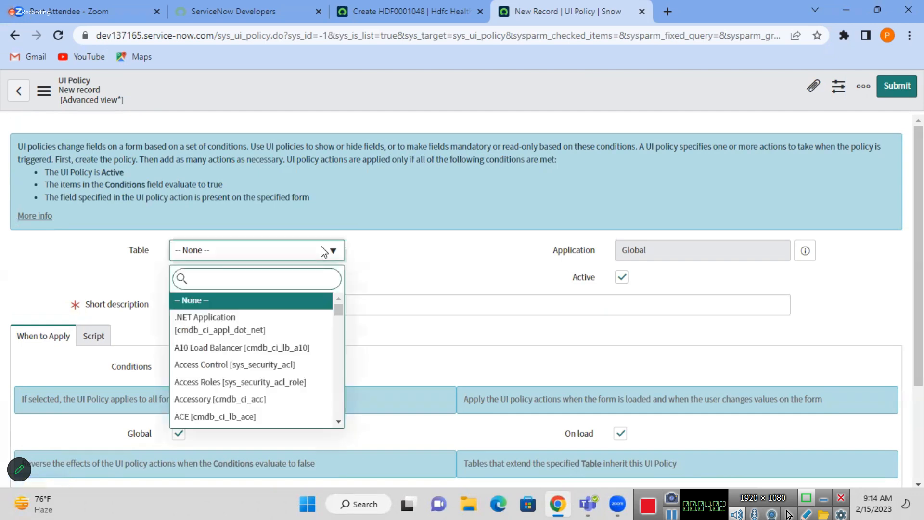
text(hdf)
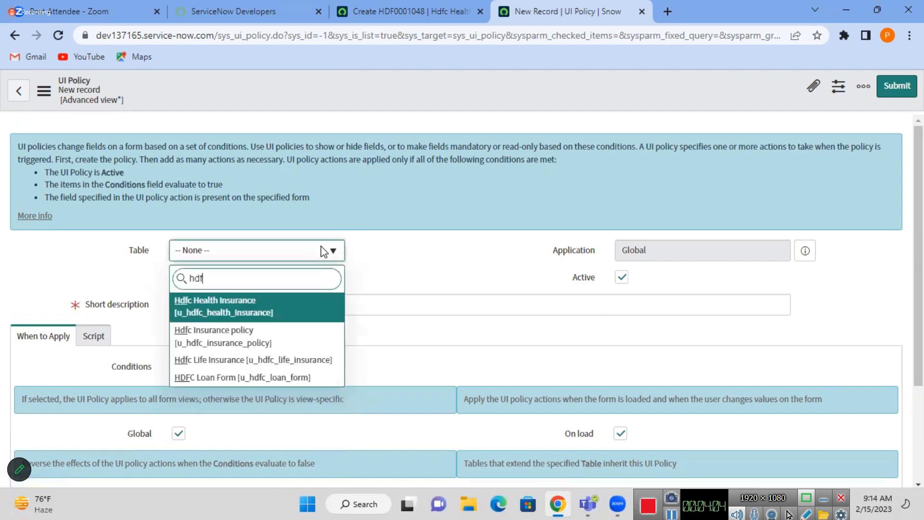
click(243, 313)
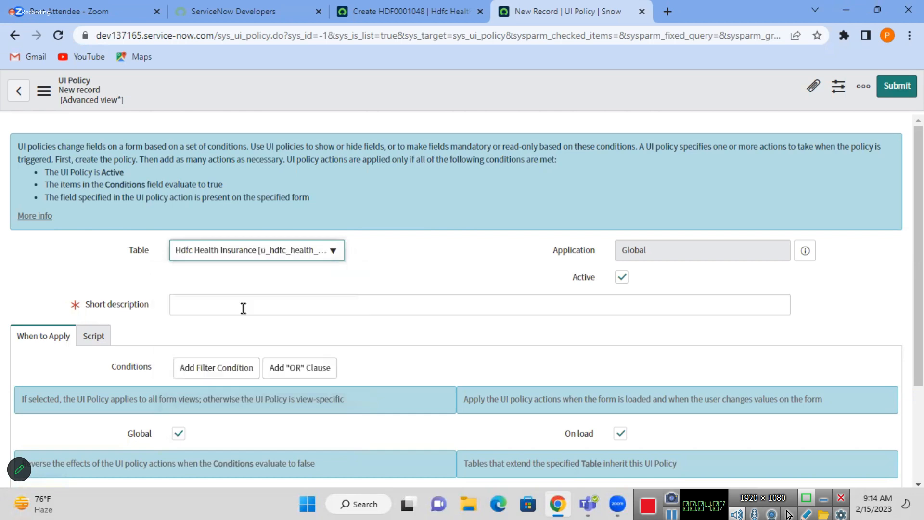
- Try starting a UI policy through the Hdfc Health Insurance form's configuration options, and return to the original UI policy draft
click(410, 2)
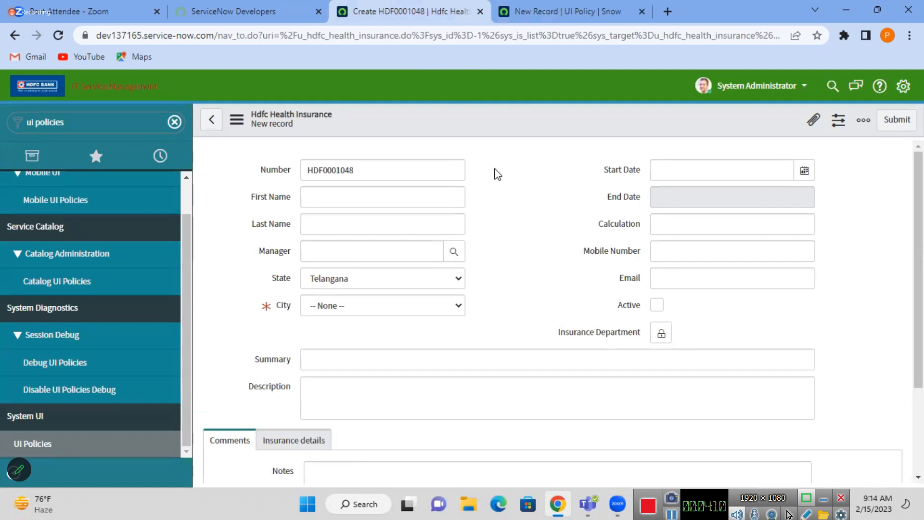
right_click(477, 124)
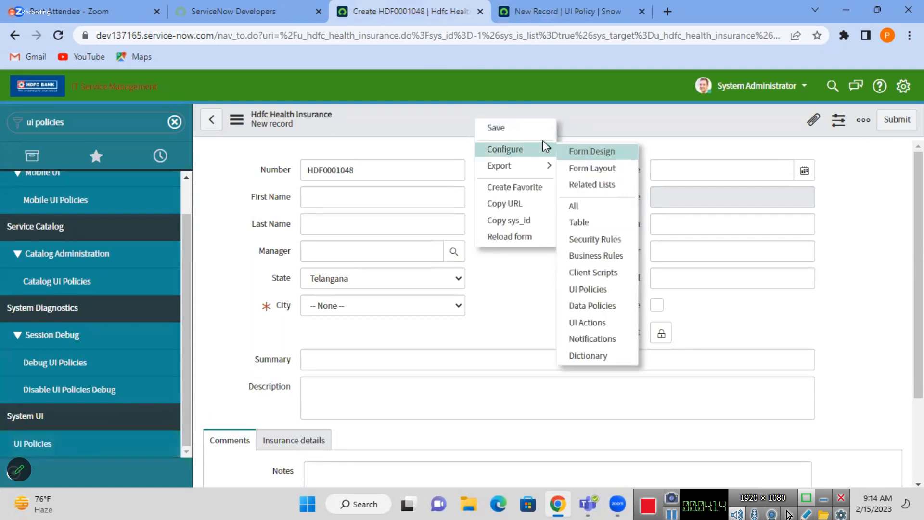
mouse_move(548, 155)
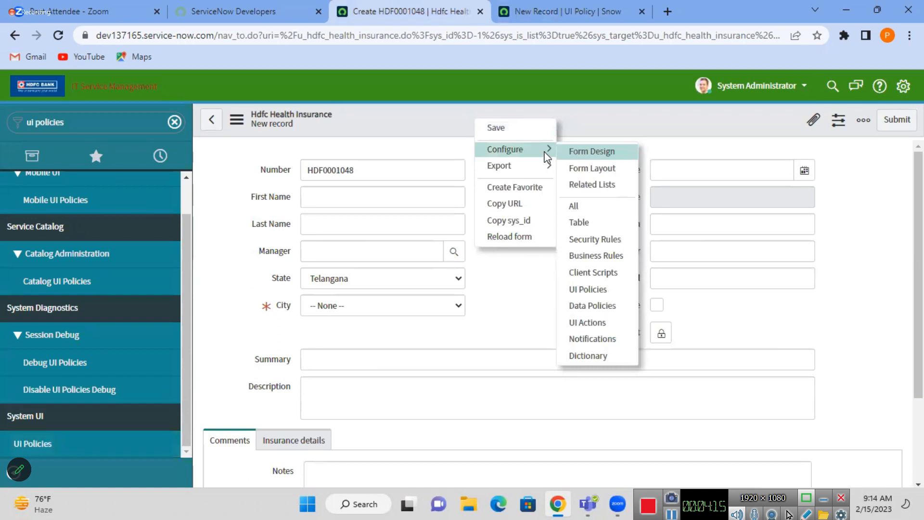
click(584, 289)
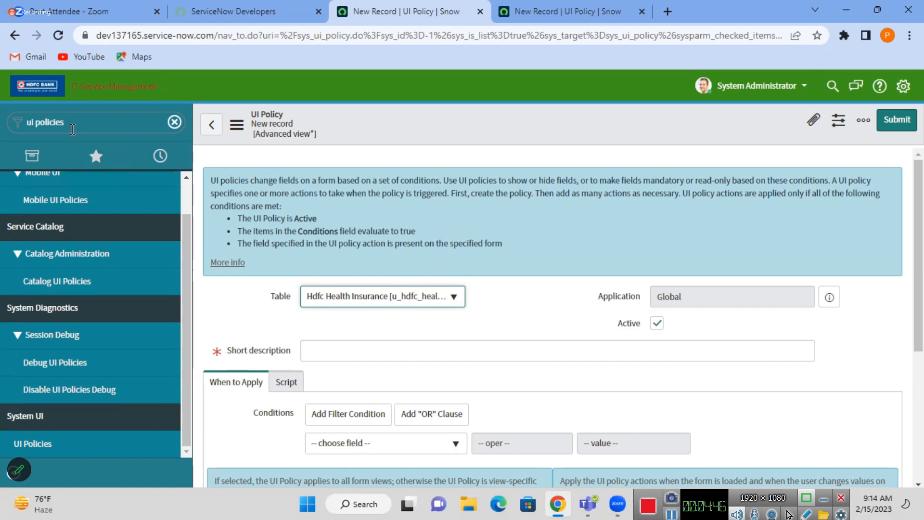
click(12, 39)
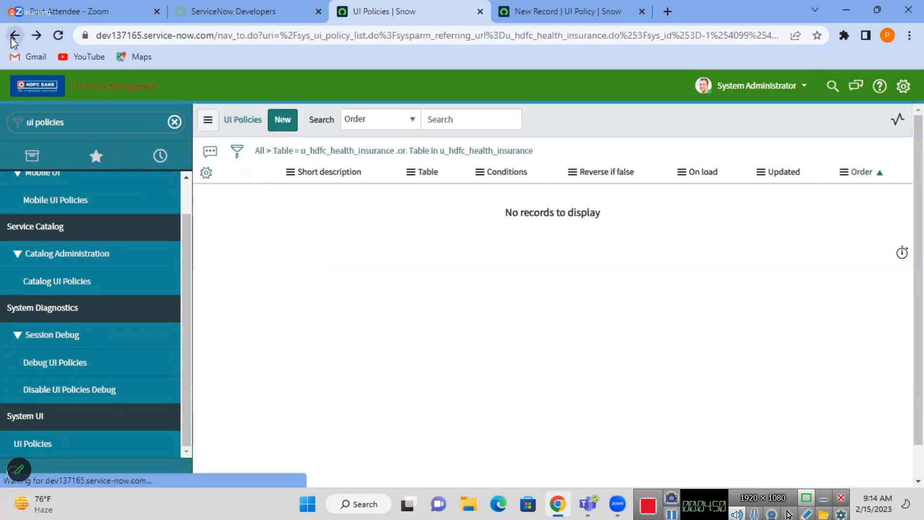
click(566, 11)
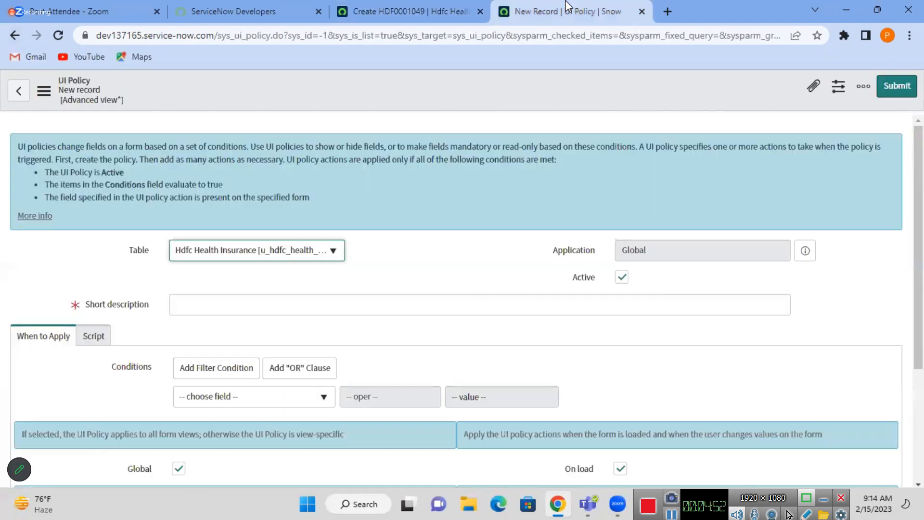
click(347, 300)
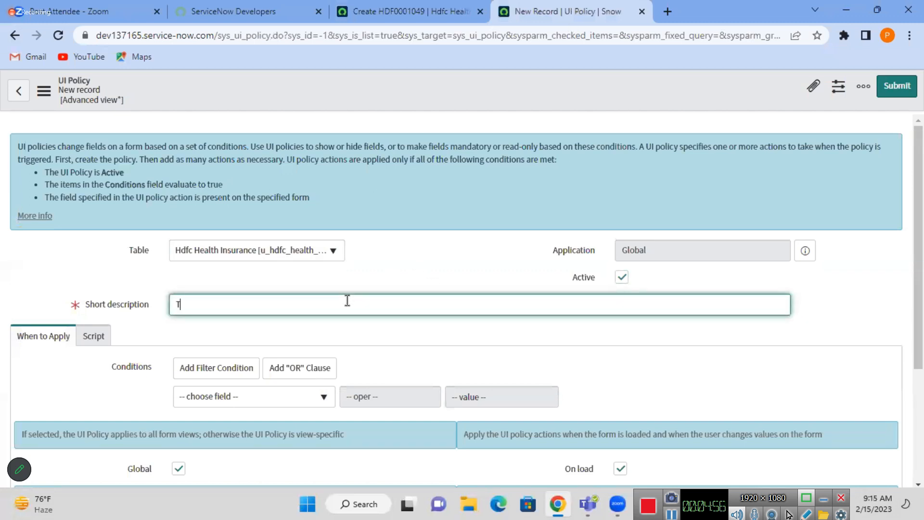
text(Test)
key(BackSpace)
key(BackSpace)
key(BackSpace)
- Check the insurance form's fields and enter the short description "When state is AP then mobile number is mandatory," for the UI policy
click(435, 9)
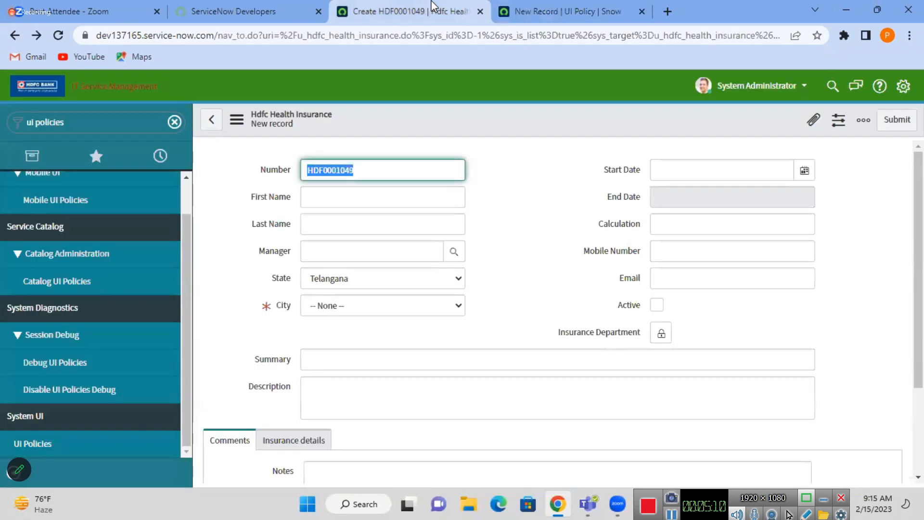
click(568, 8)
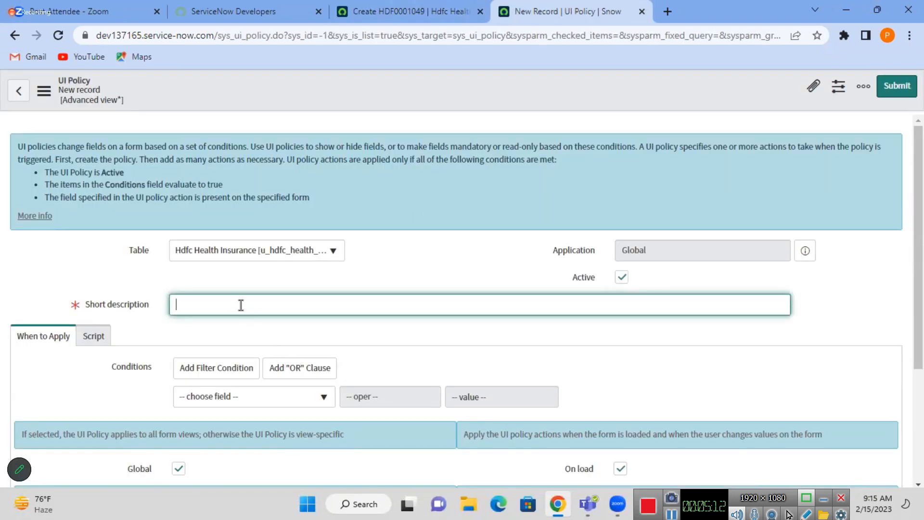
text(When state is AP themn)
click(410, 12)
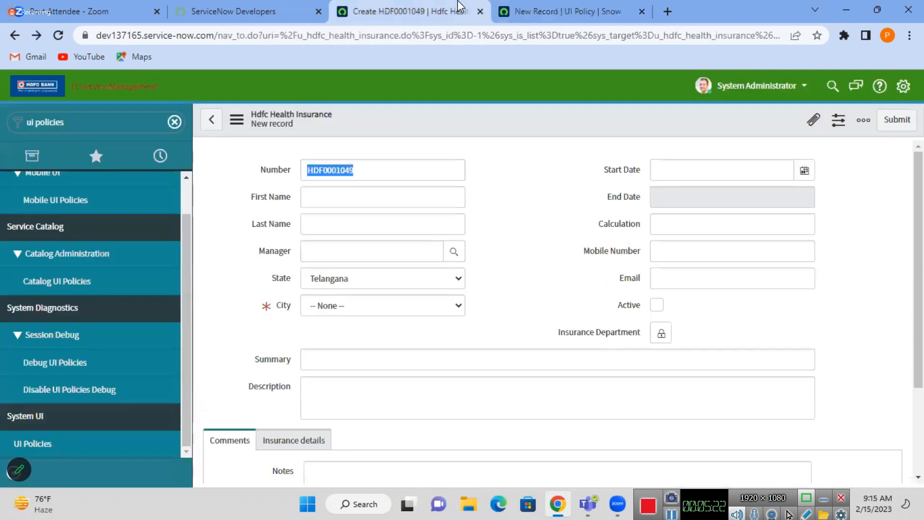
click(568, 7)
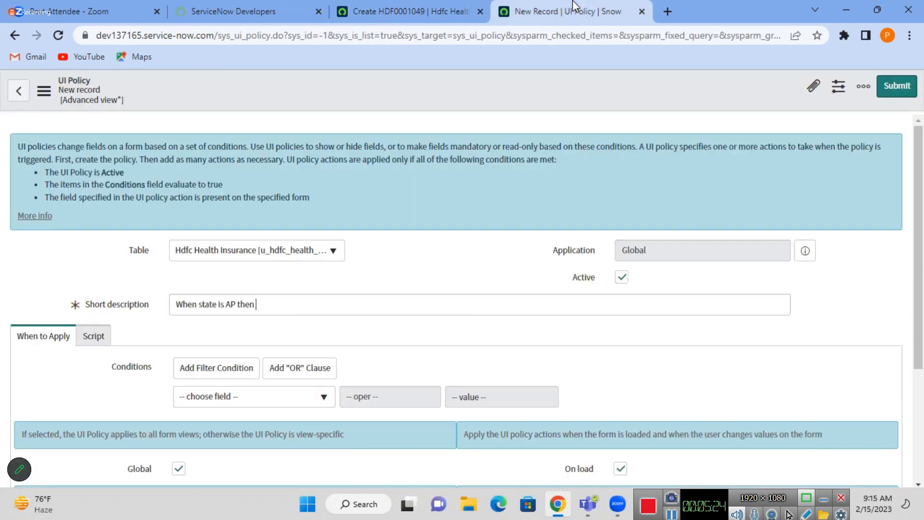
text(mo)
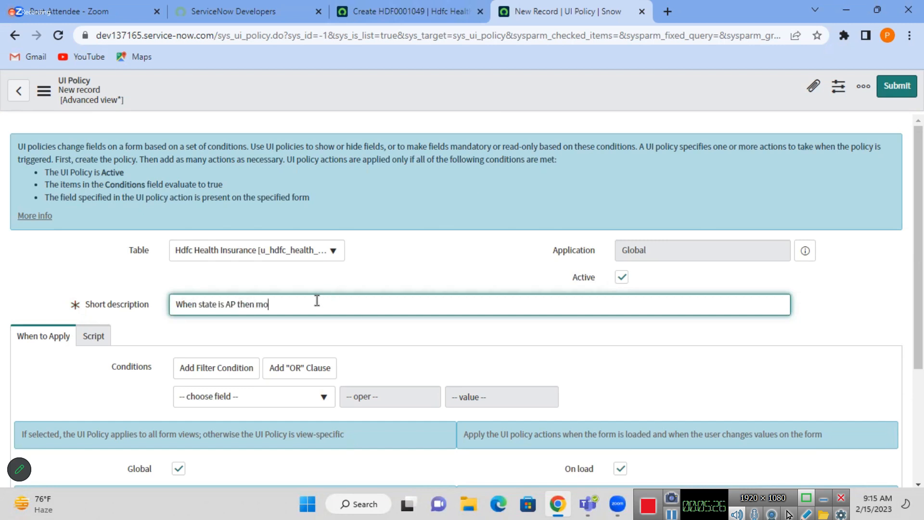
text(bile number is mandatory,)
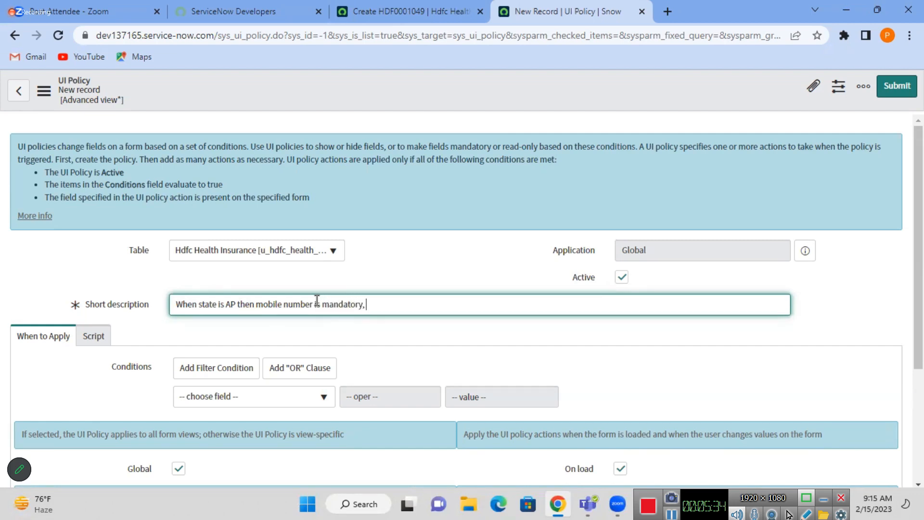
- Complete the short description with "email is readonly and insurance department is visible", checking field names on the insurance form, and save the UI policy
click(403, 7)
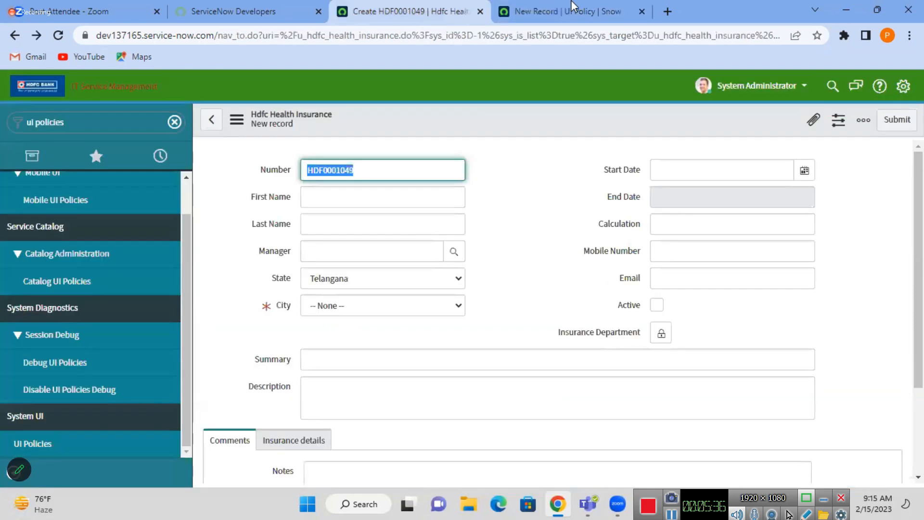
click(576, 7)
text(,)
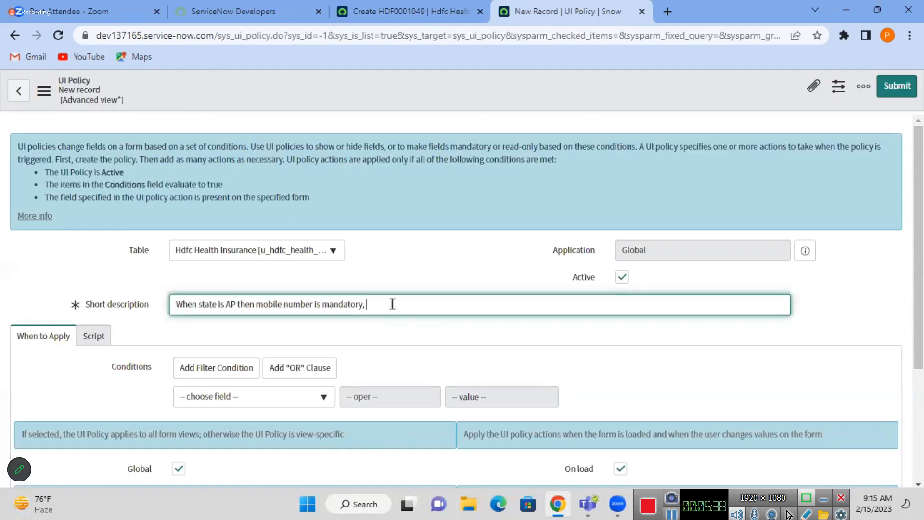
text( email is readonlyand)
click(373, 7)
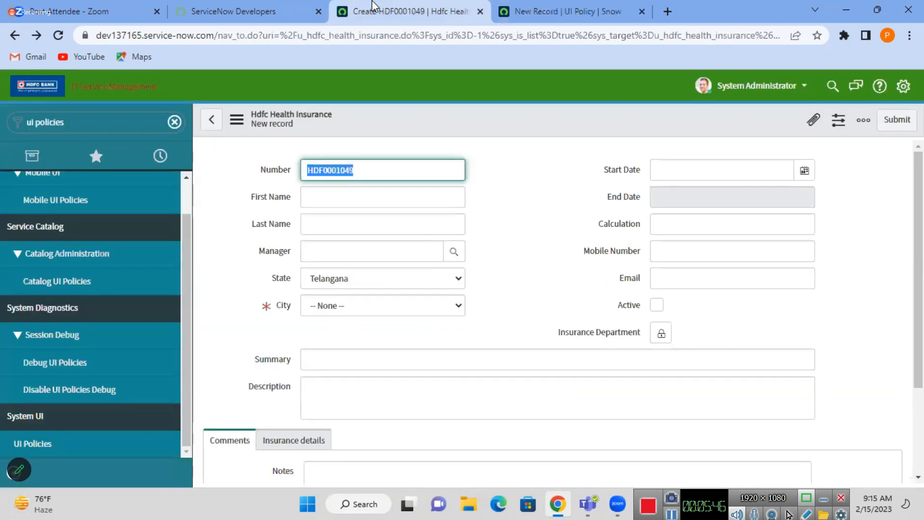
click(561, 8)
click(453, 305)
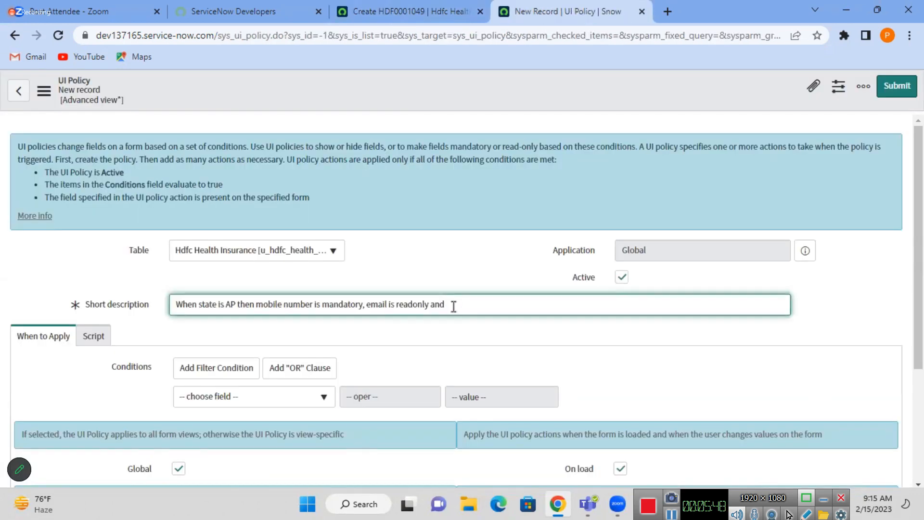
text(insurance d)
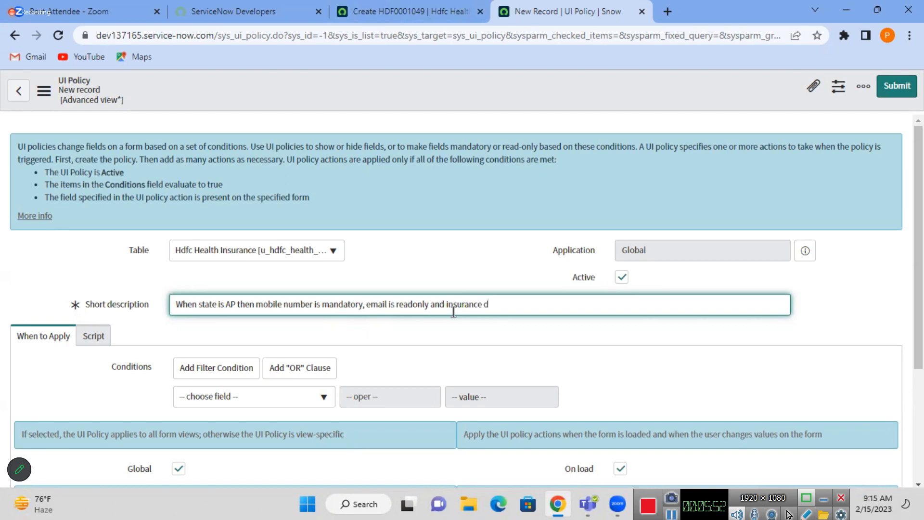
text(epartment is visible)
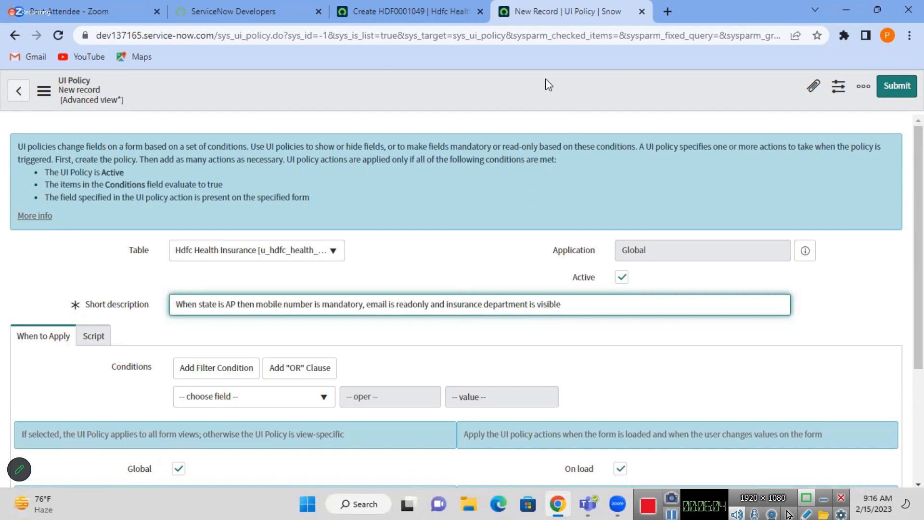
click(489, 92)
right_click(489, 92)
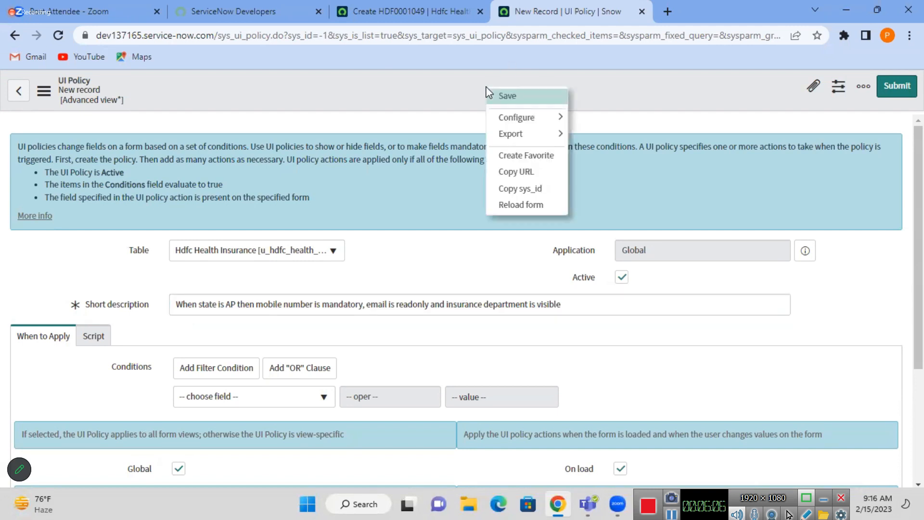
click(504, 97)
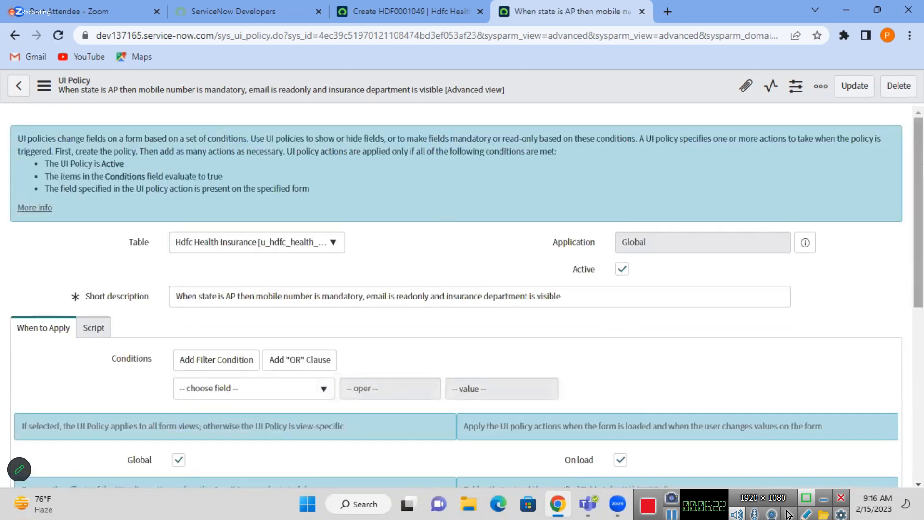
- Add a UI policy action for the Mobile Number field with Mandatory set to True, and submit it
drag(923, 171, 923, 229)
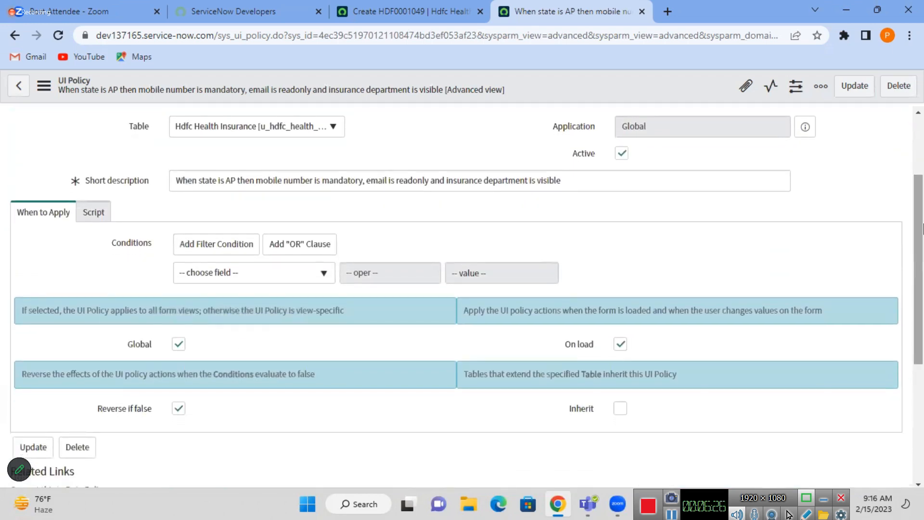
drag(922, 228, 920, 354)
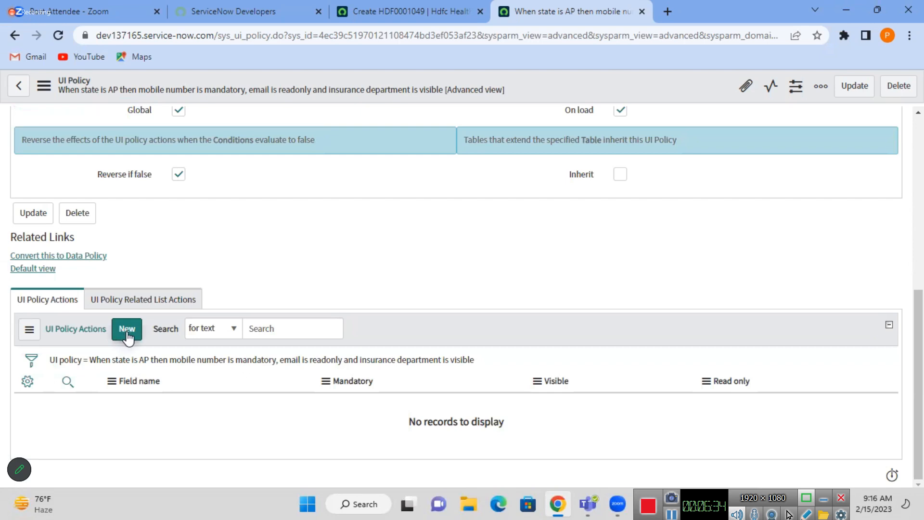
click(118, 305)
click(75, 304)
click(129, 333)
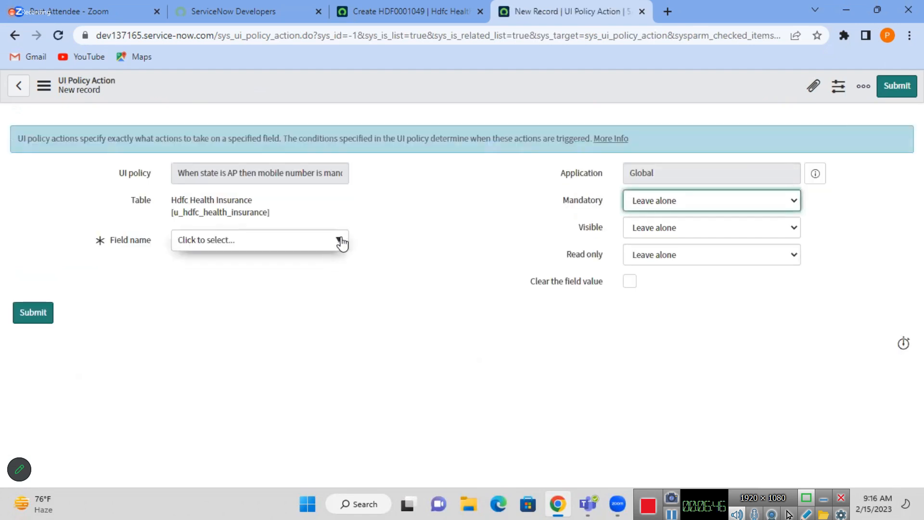
click(340, 241)
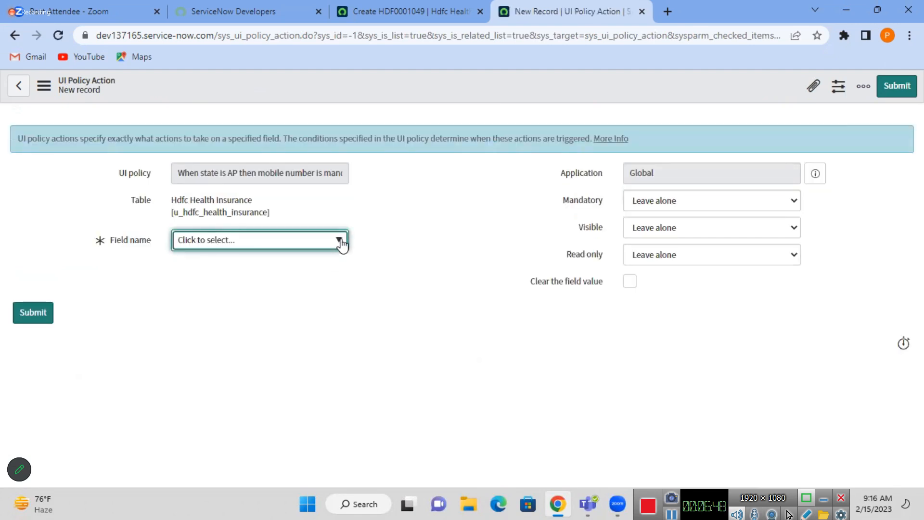
click(341, 241)
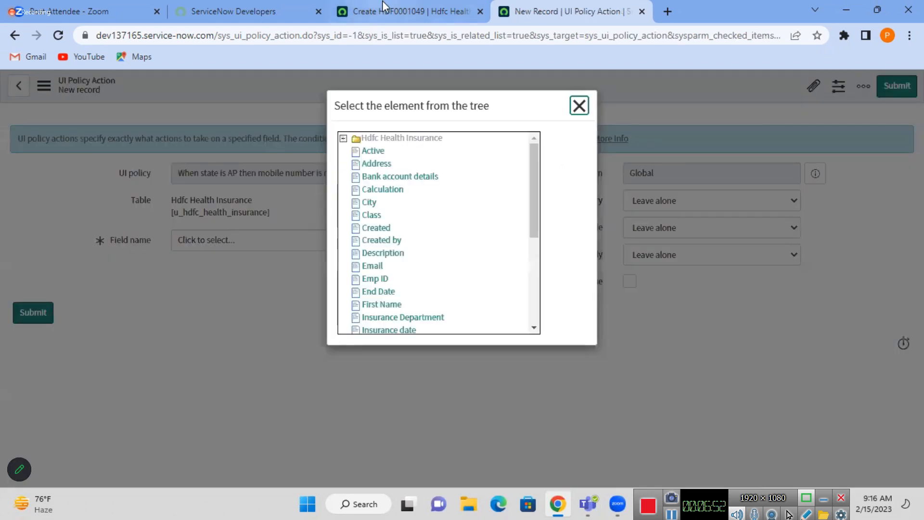
drag(535, 230, 538, 284)
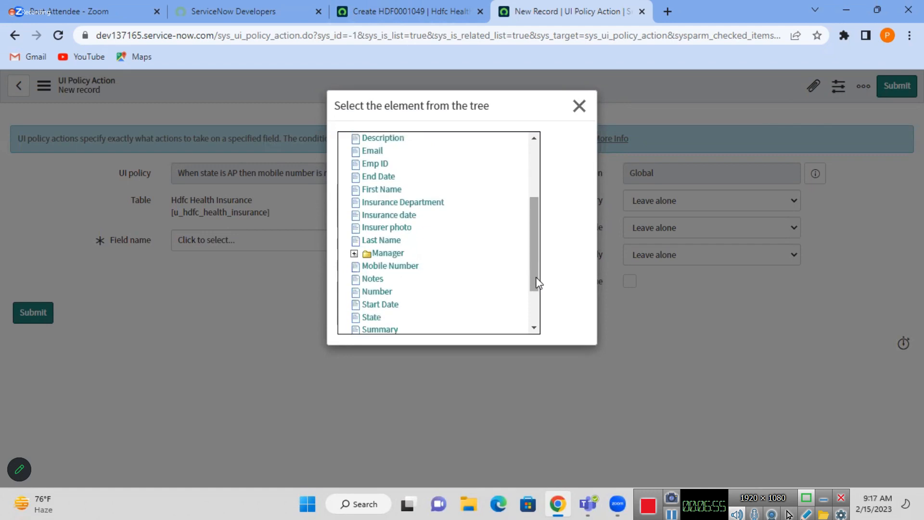
click(409, 266)
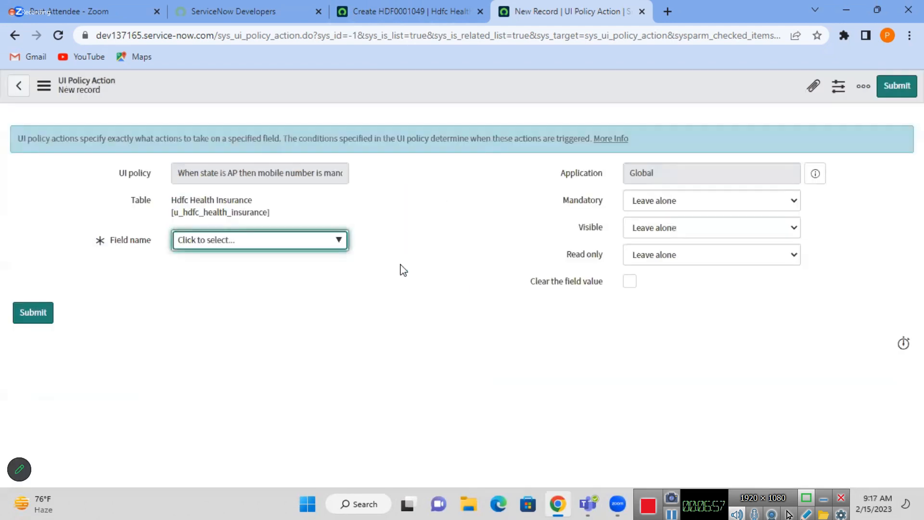
click(658, 205)
click(650, 231)
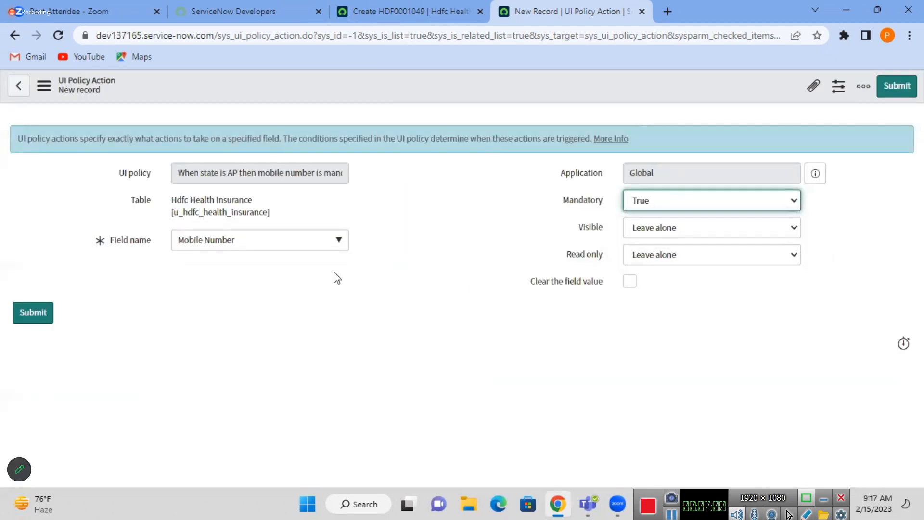
click(33, 313)
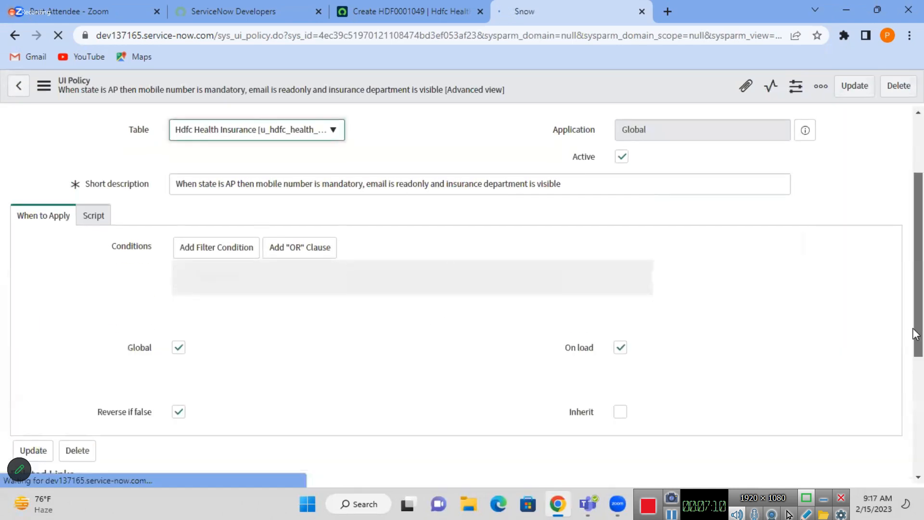
- Add a UI policy action for the Email field with Read only set to True, and submit it
scroll(921, 332, down, 4)
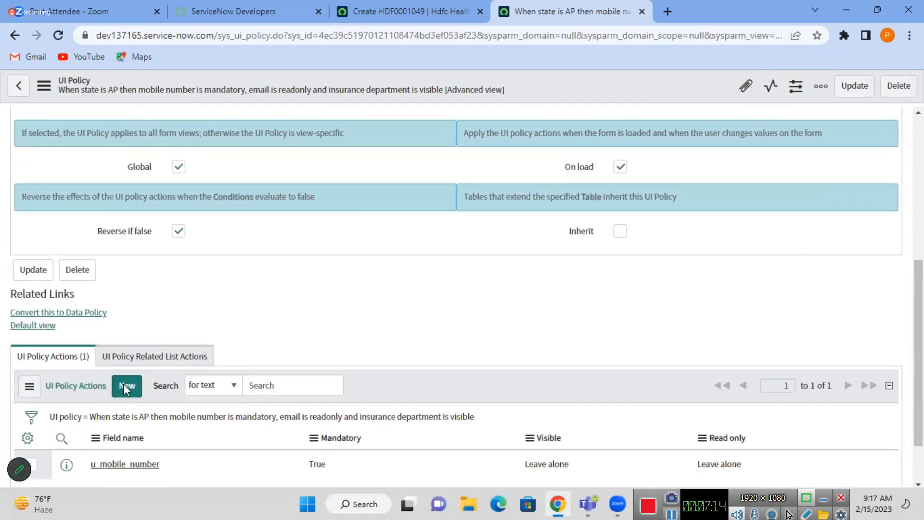
click(389, 10)
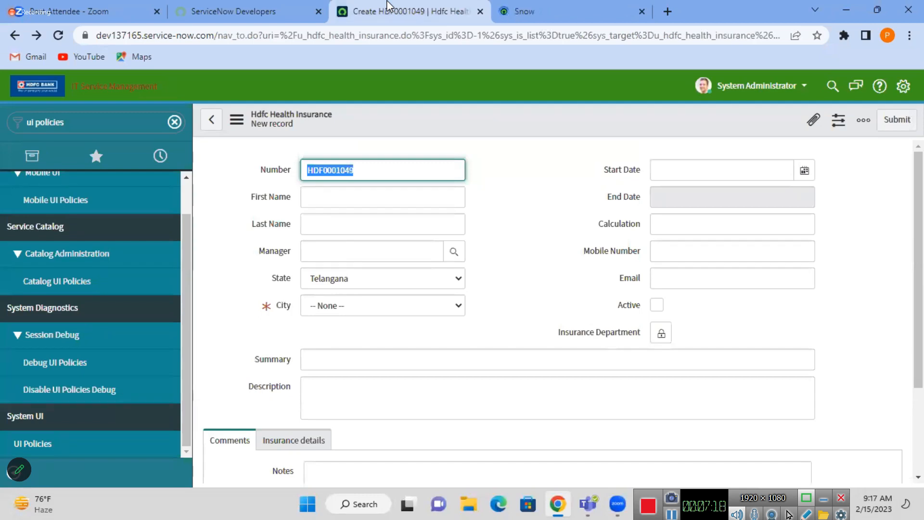
click(533, 7)
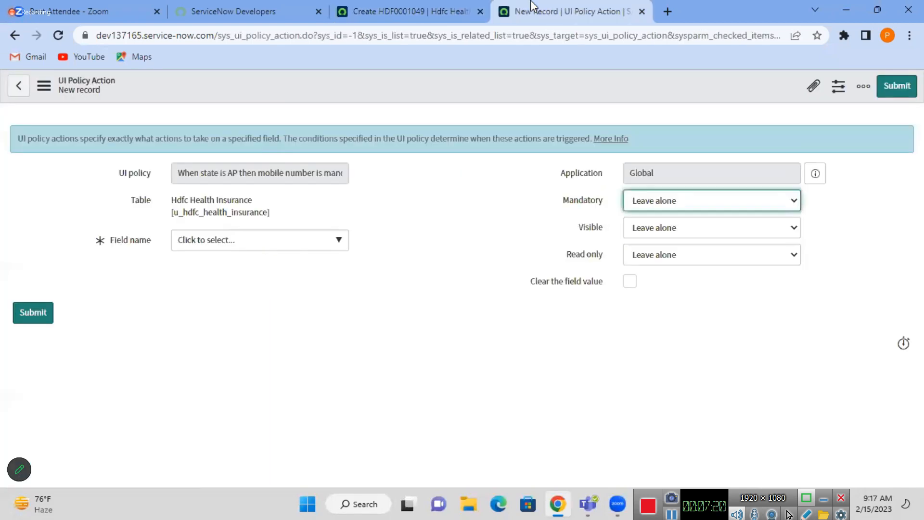
click(338, 247)
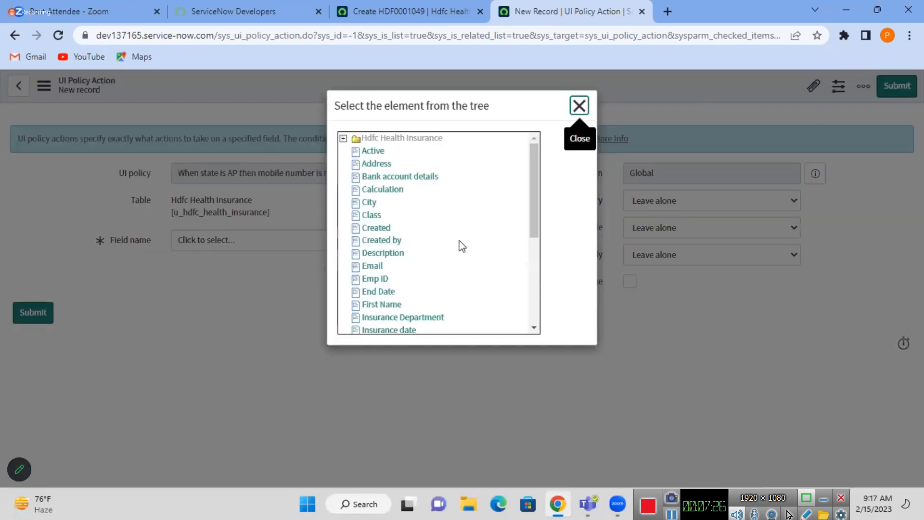
click(374, 267)
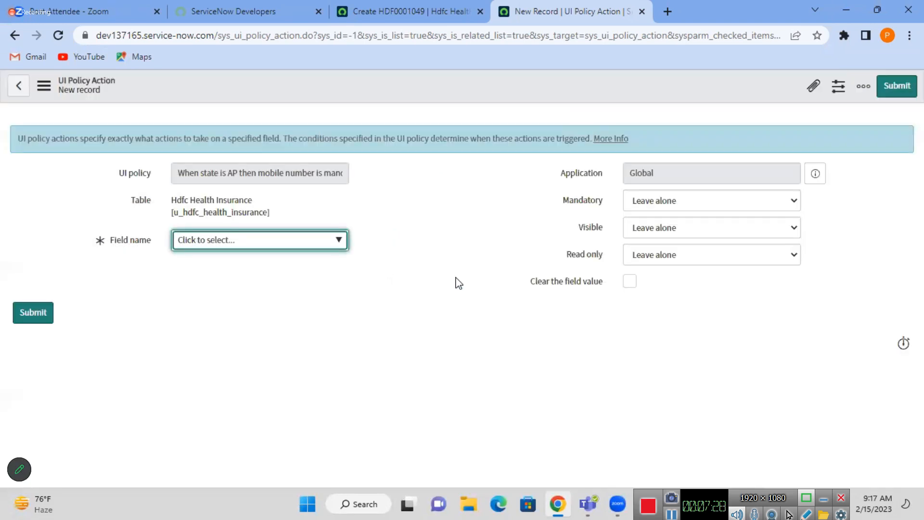
click(672, 257)
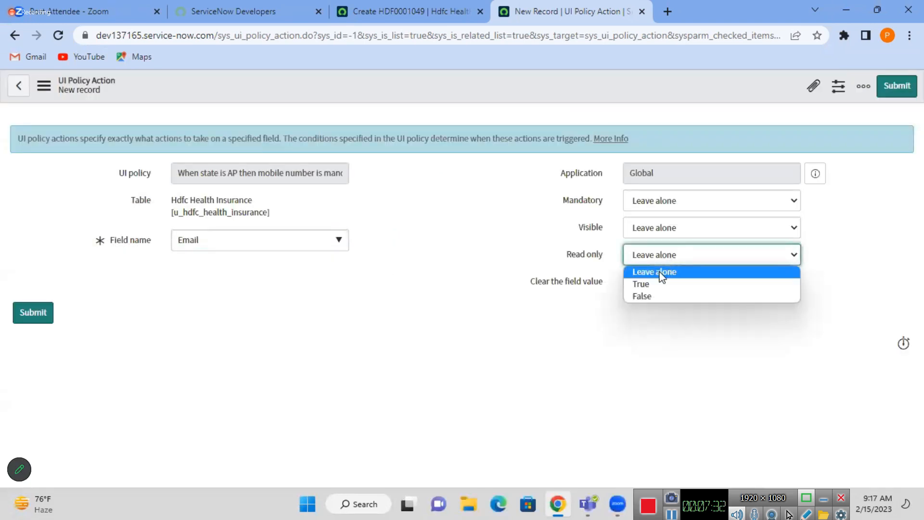
click(652, 287)
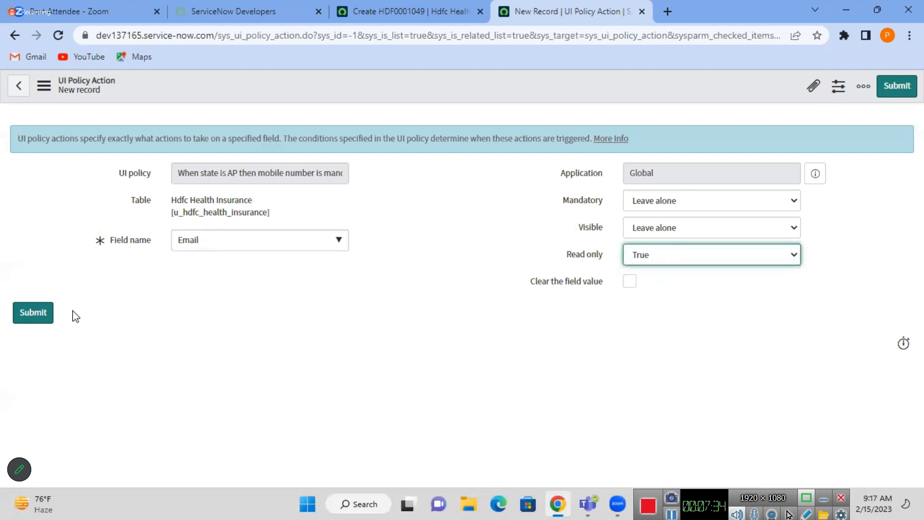
click(40, 318)
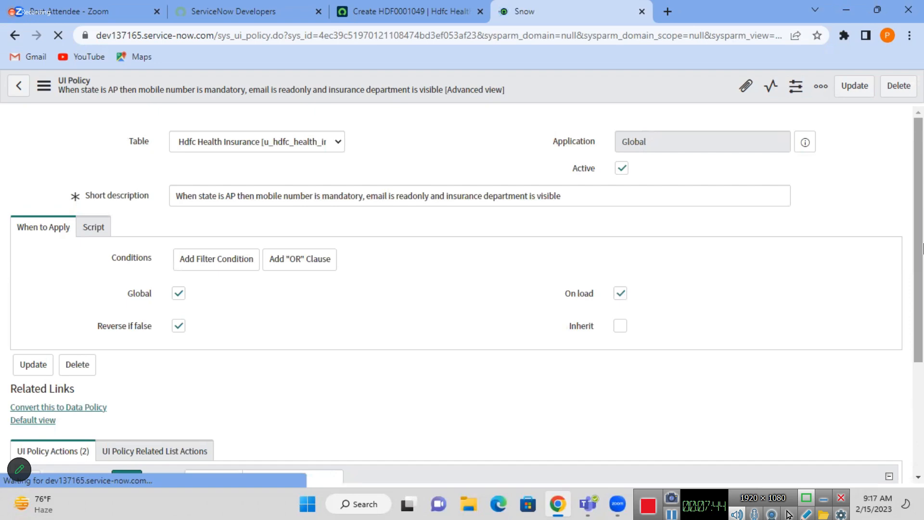
- Add a UI policy action for the Insurance Department field with Visible set to True, and submit it
drag(922, 249, 918, 392)
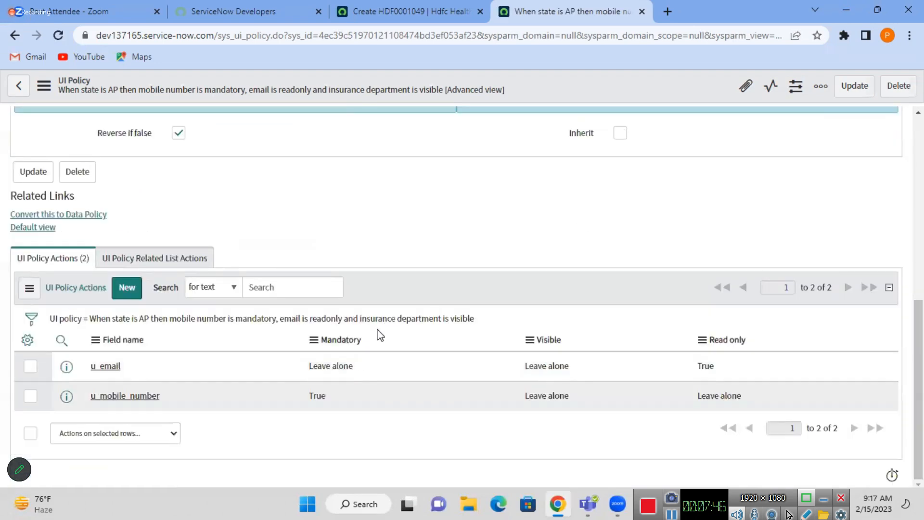
click(128, 289)
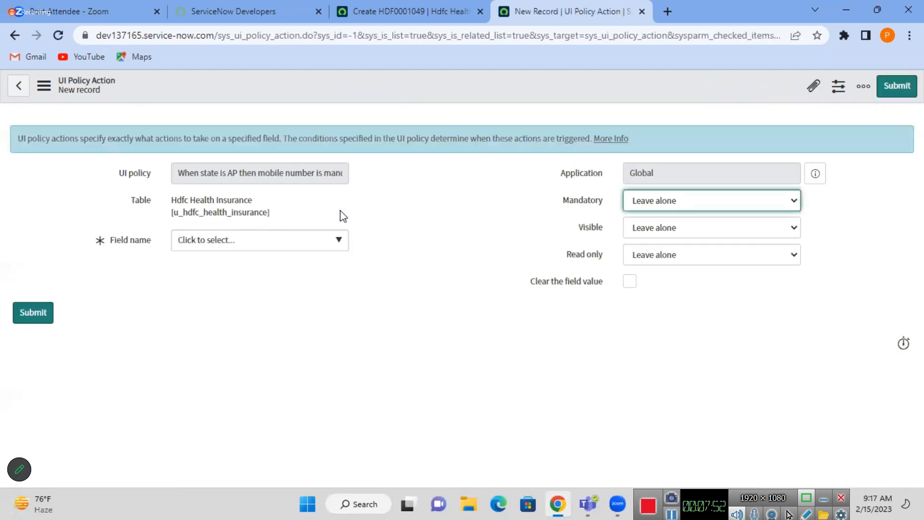
click(341, 242)
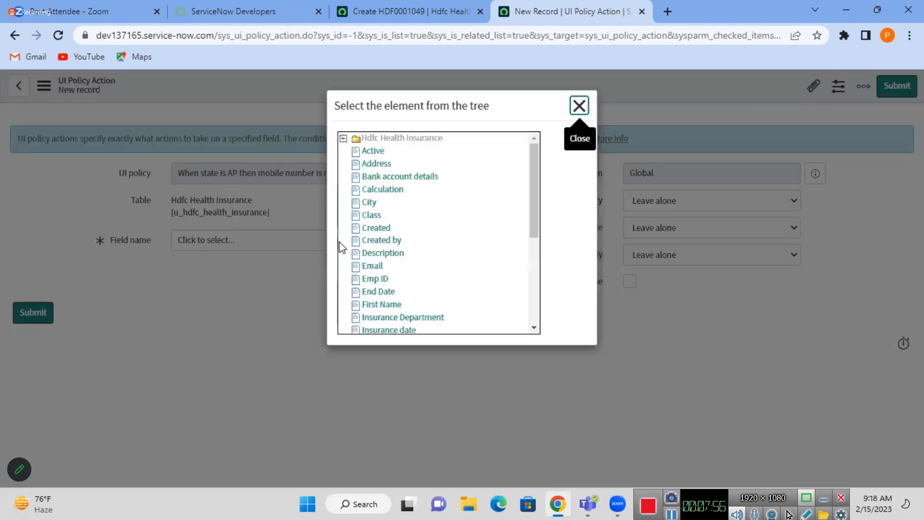
click(427, 319)
click(660, 228)
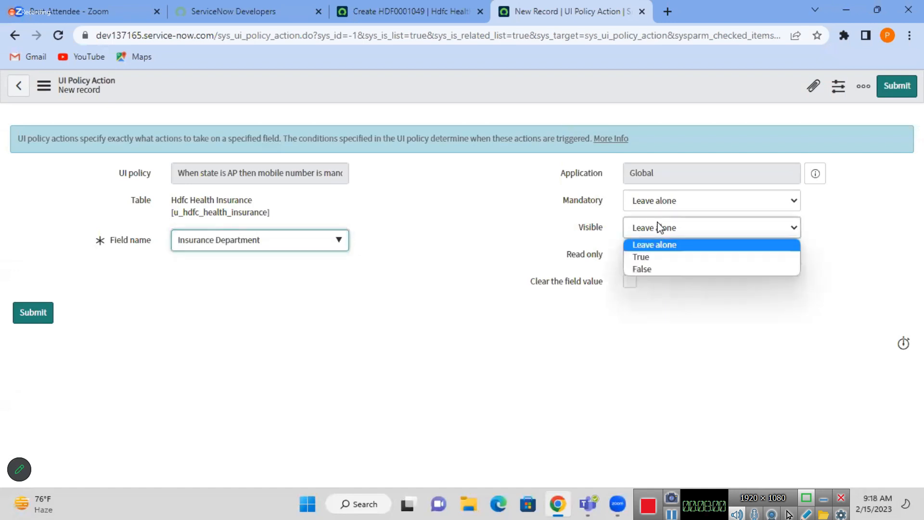
click(642, 260)
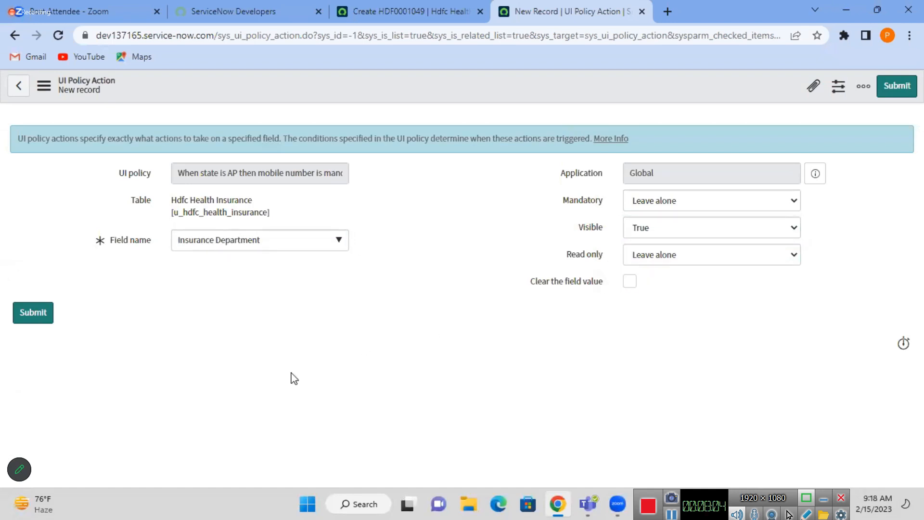
click(41, 316)
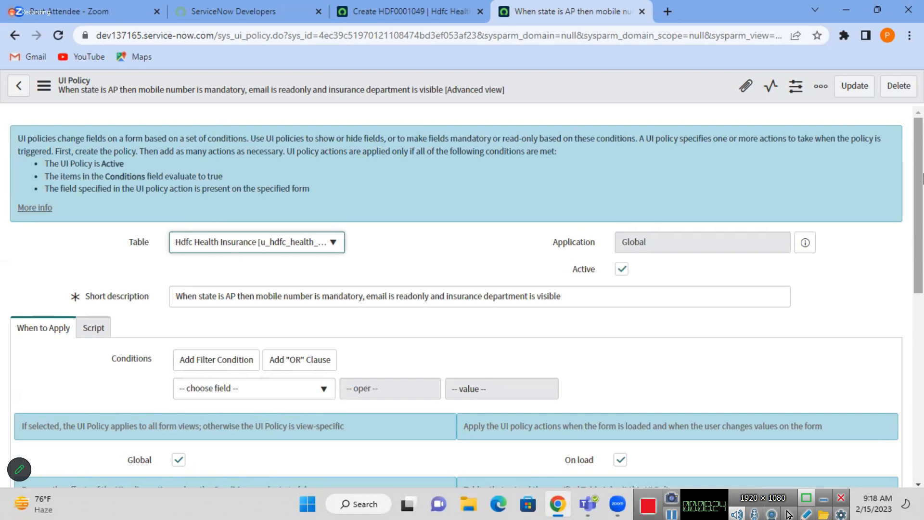
- Reload the new Hdfc Health Insurance record form and check the Mobile Number, Email and State fields against the UI policy
click(367, 6)
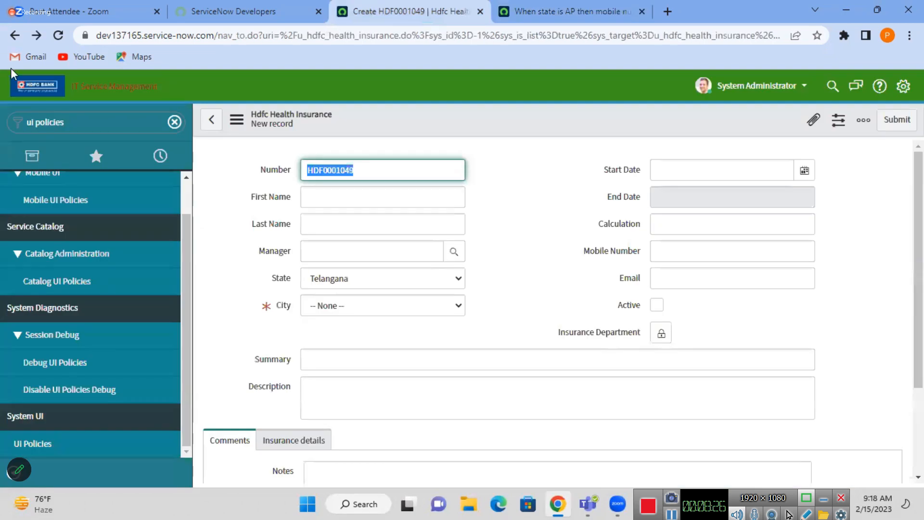
click(58, 36)
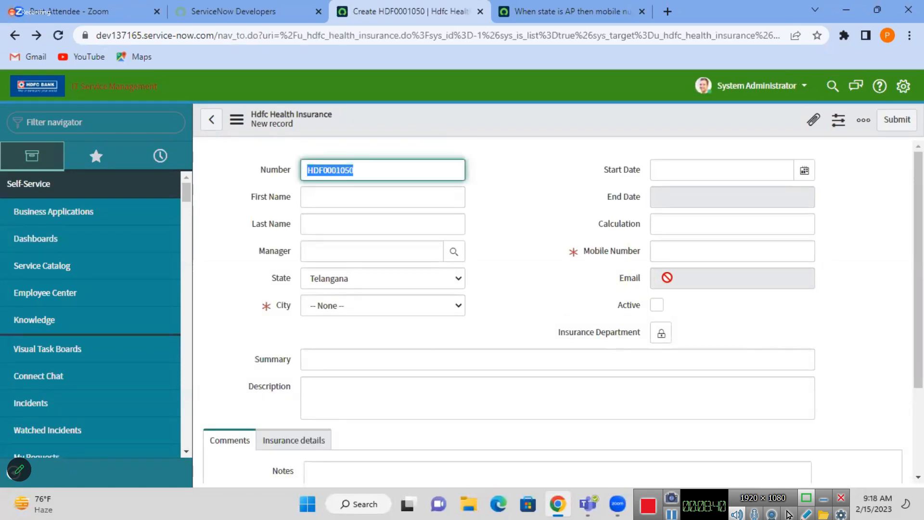
click(667, 278)
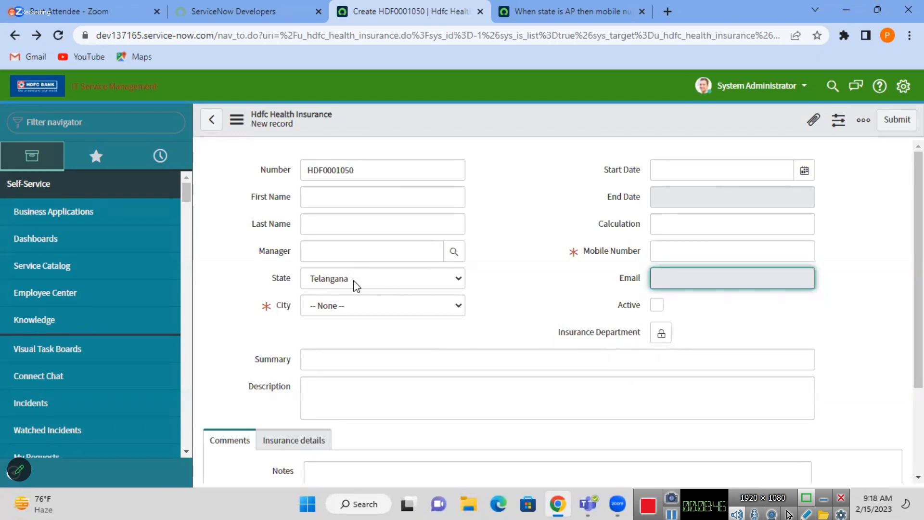
click(356, 283)
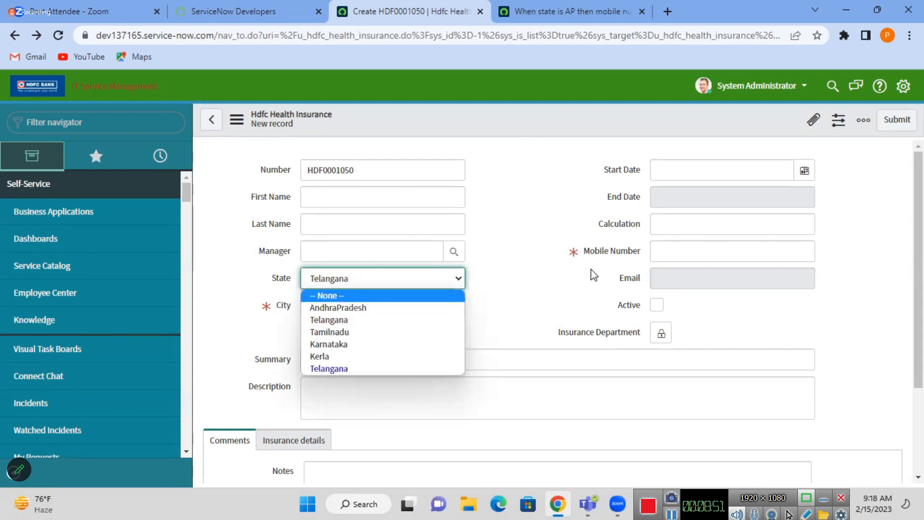
- Add the condition State is AndhraPradesh to the UI policy and save it
click(590, 10)
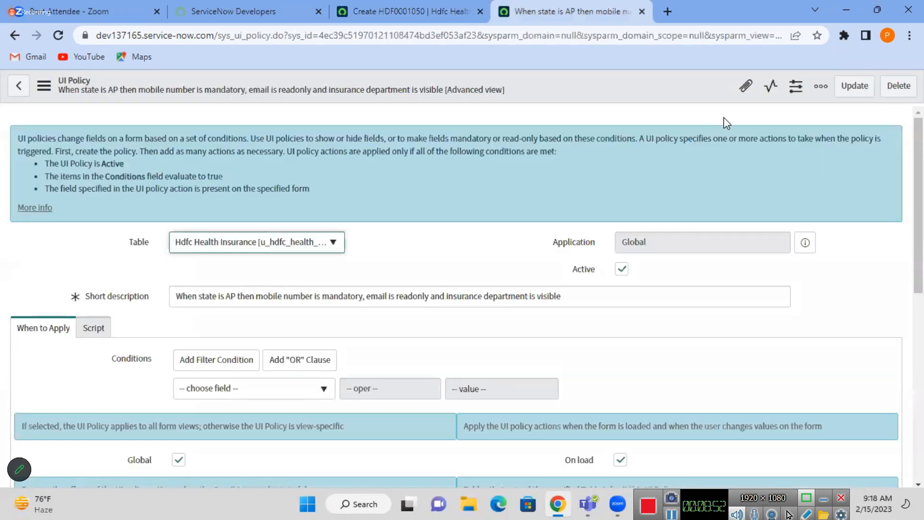
scroll(922, 155, down, 3)
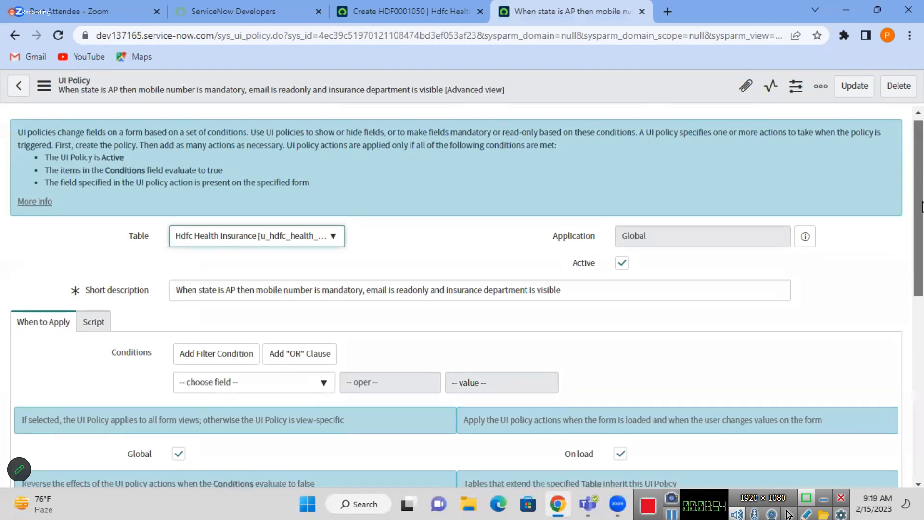
click(305, 269)
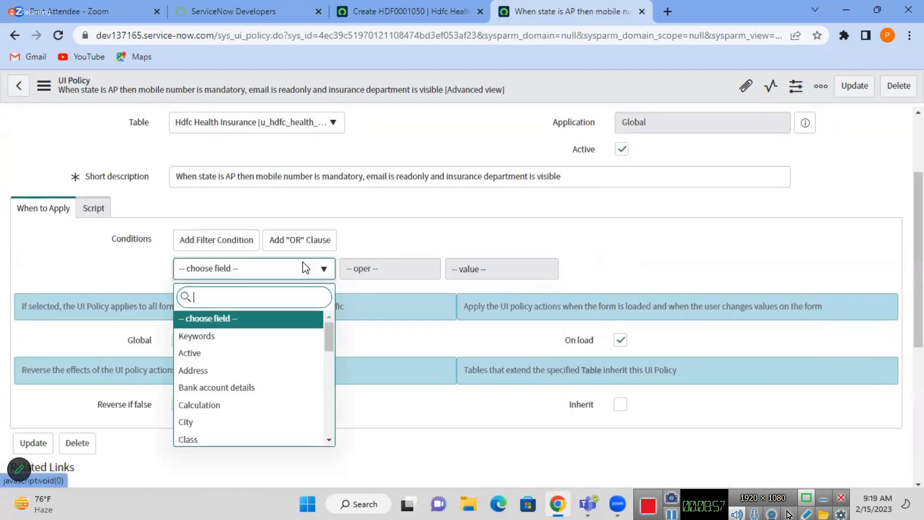
text(sta)
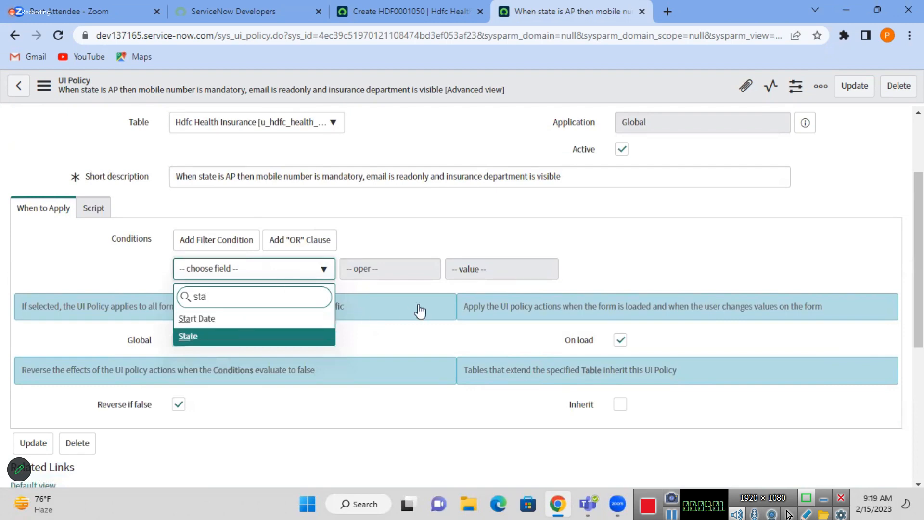
key(Return)
click(486, 278)
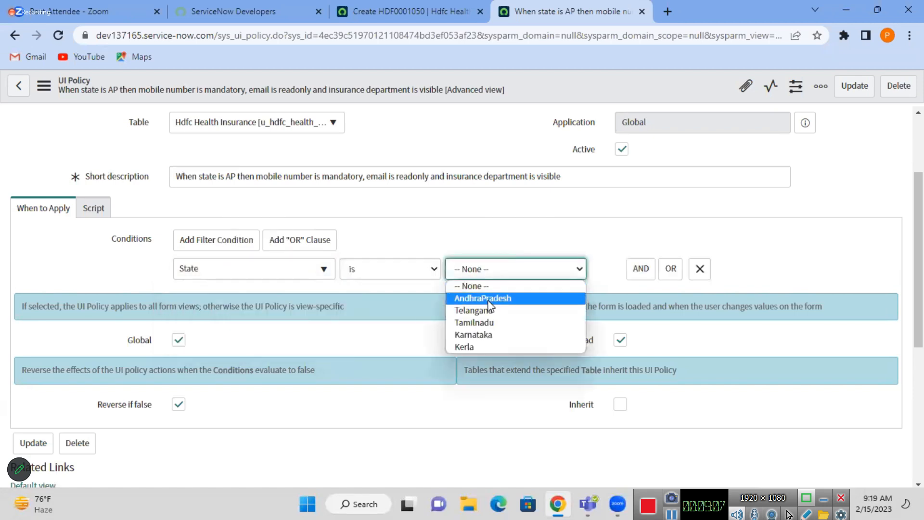
click(488, 300)
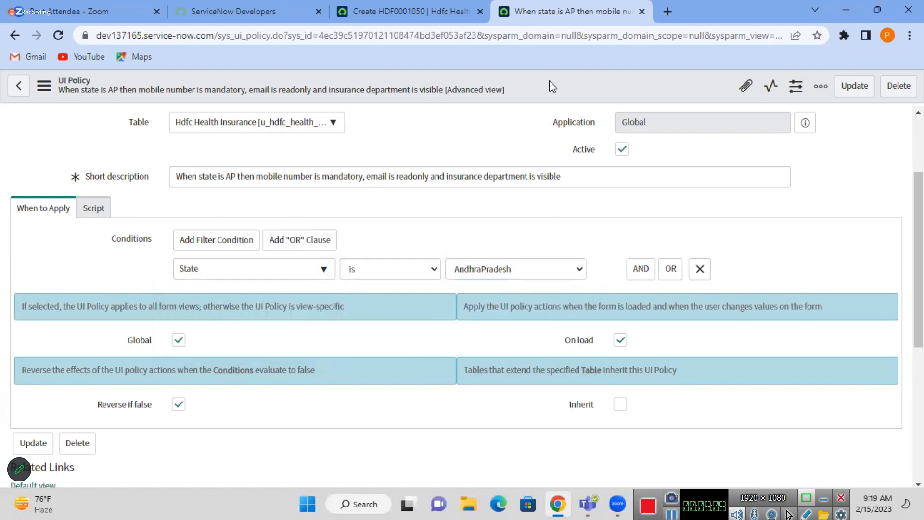
right_click(552, 87)
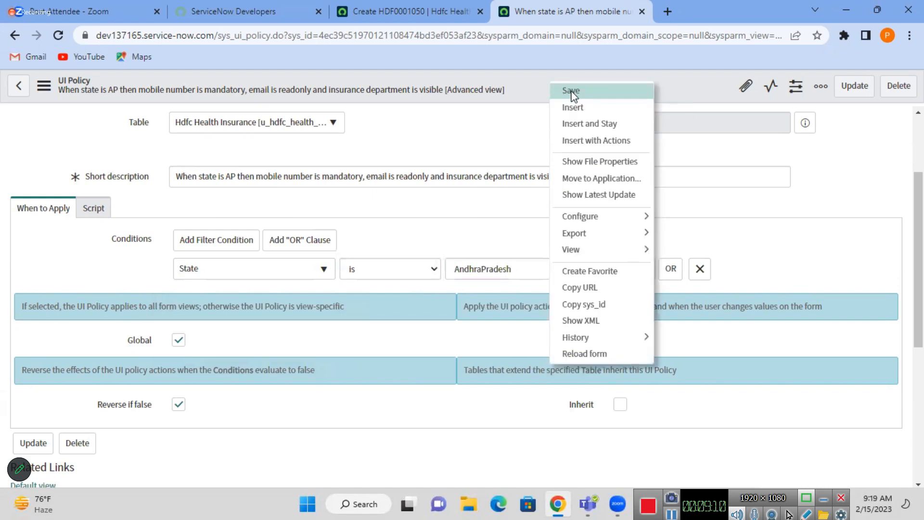
click(571, 92)
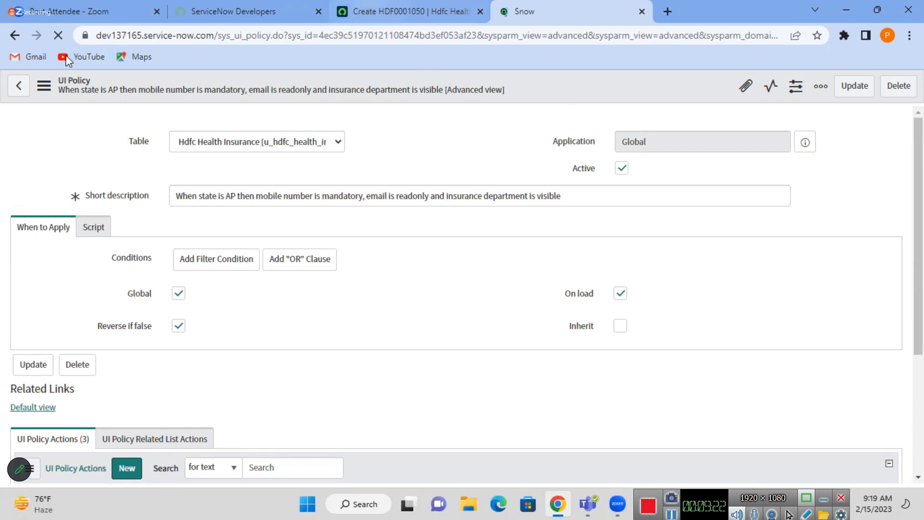
- Reload the insurance form, set State to AndhraPradesh and test whether the Email field can be edited
key(ctrl+shift+Tab)
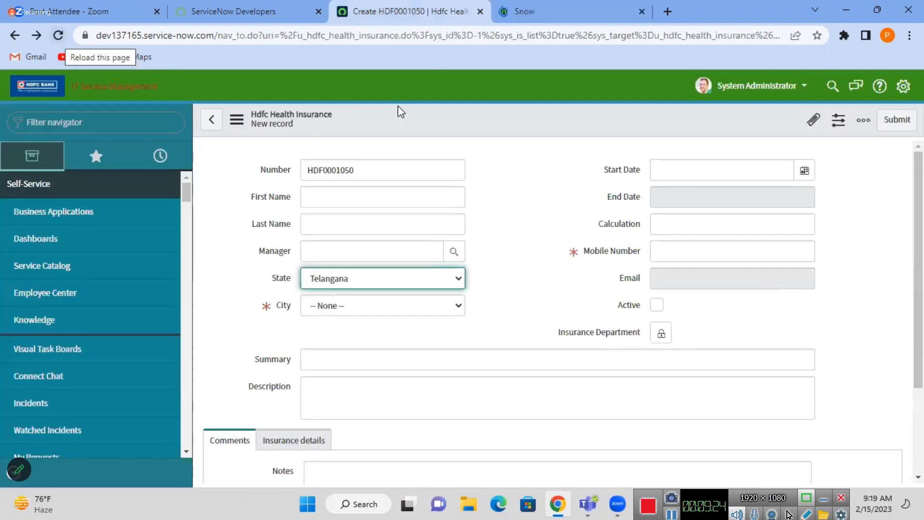
key(F5)
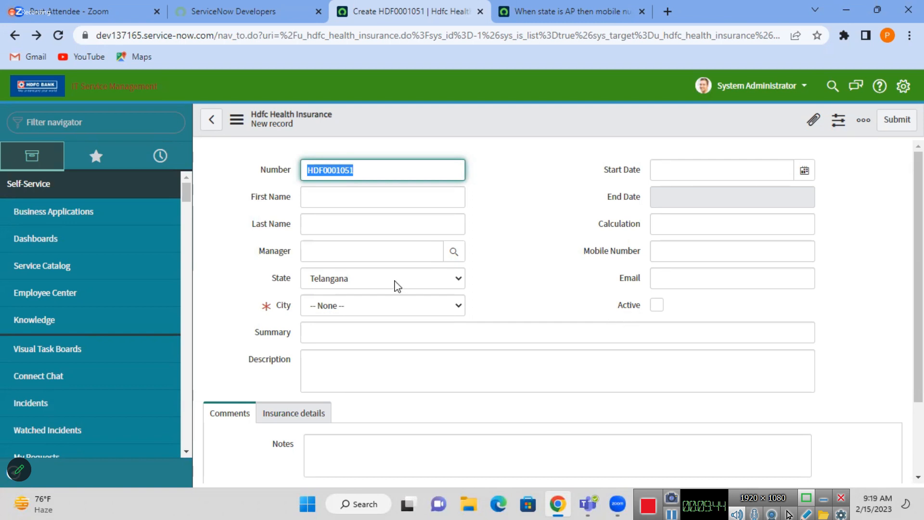
click(396, 283)
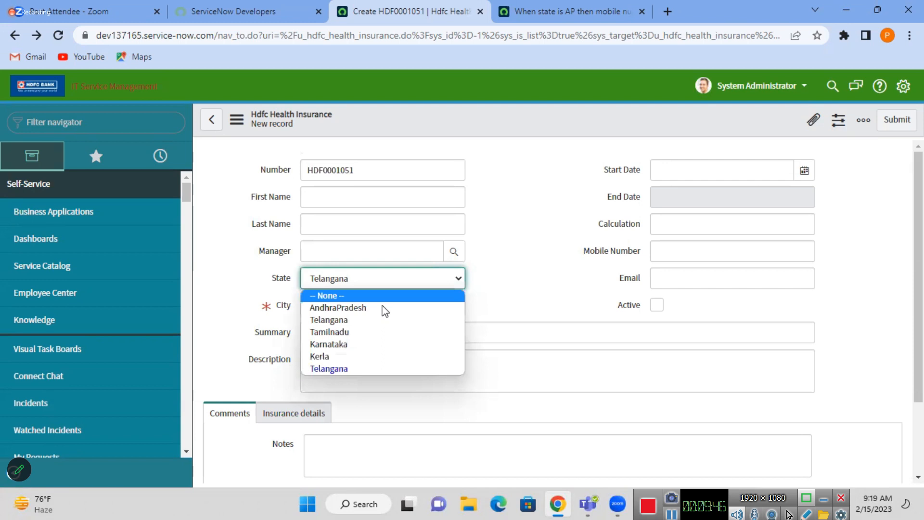
click(385, 308)
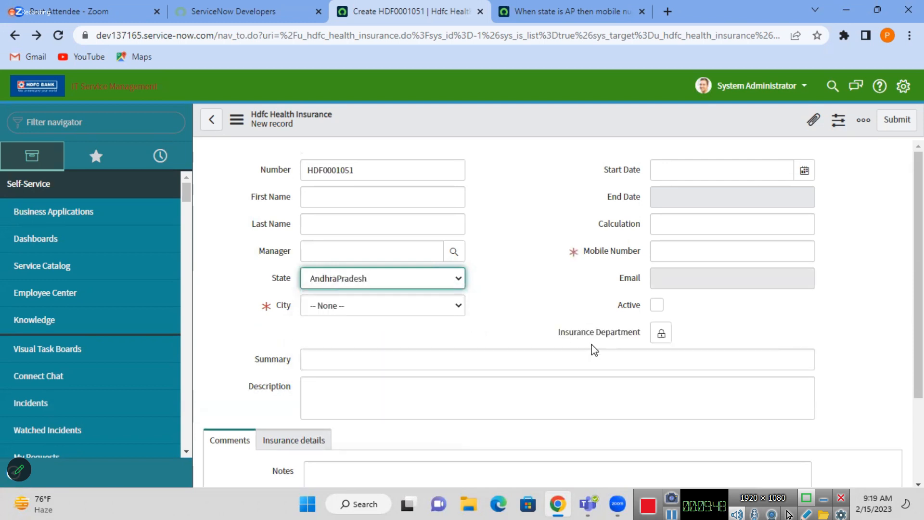
click(682, 279)
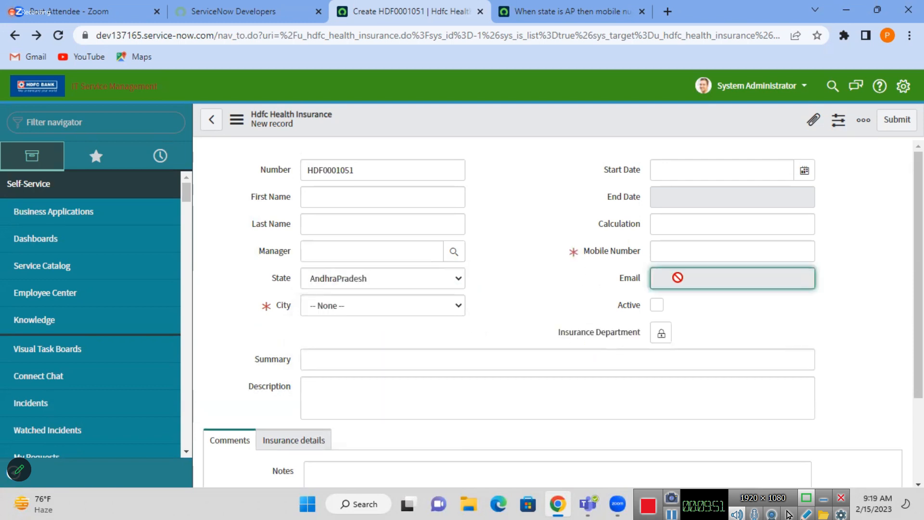
click(617, 270)
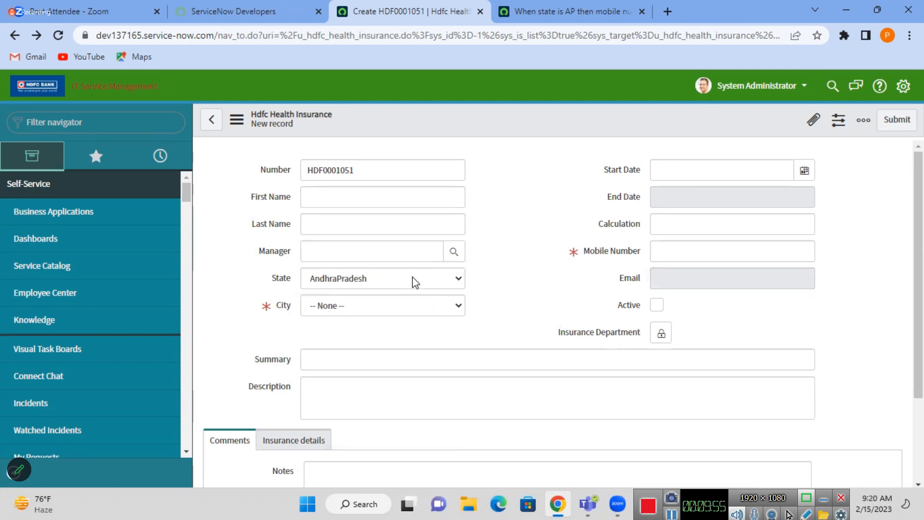
- Review the policy's condition and its On load and Reverse if false options, and set State to Telangana on the insurance form
click(414, 280)
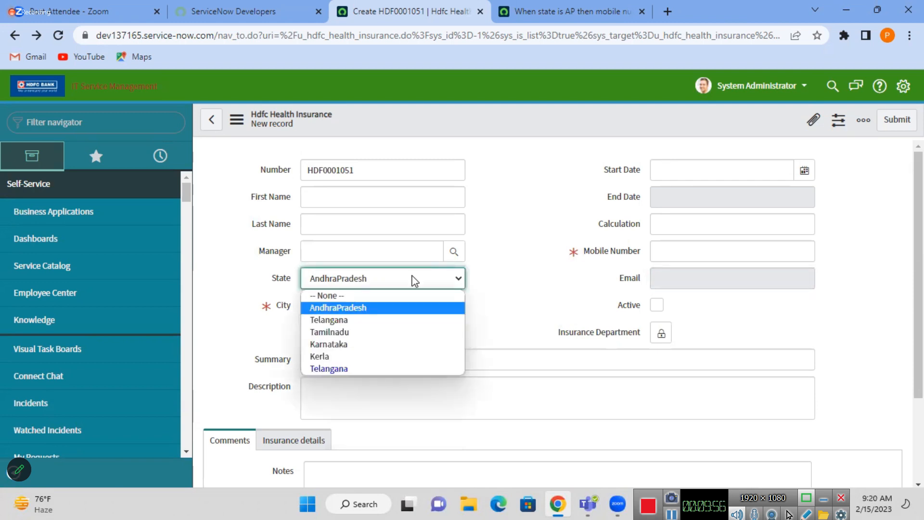
click(573, 7)
click(573, 7)
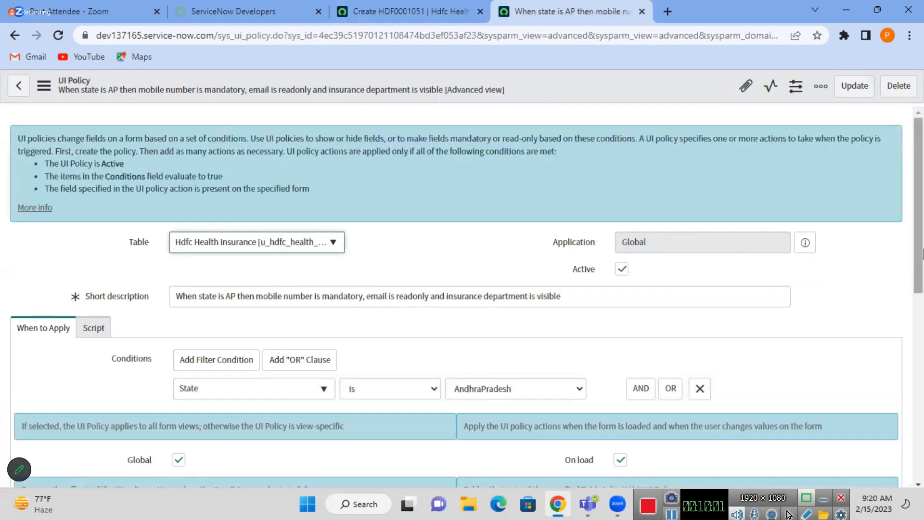
scroll(922, 253, down, 2)
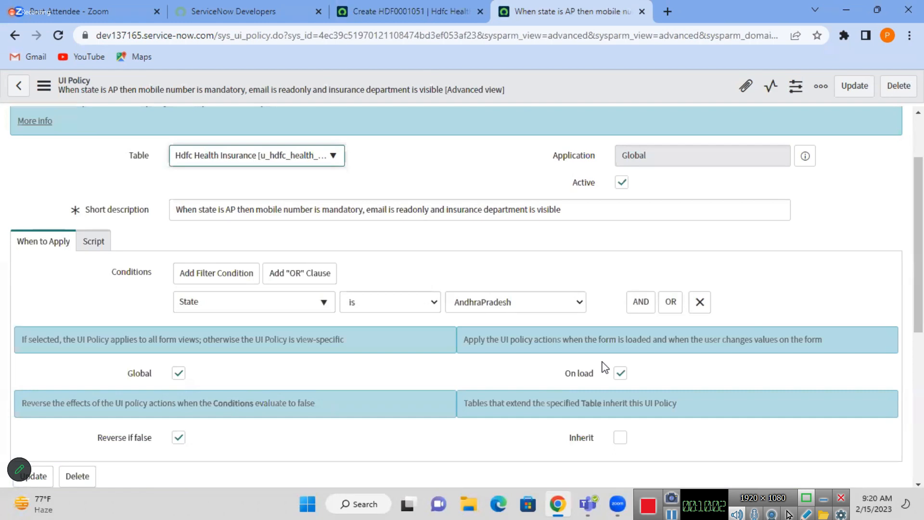
click(380, 7)
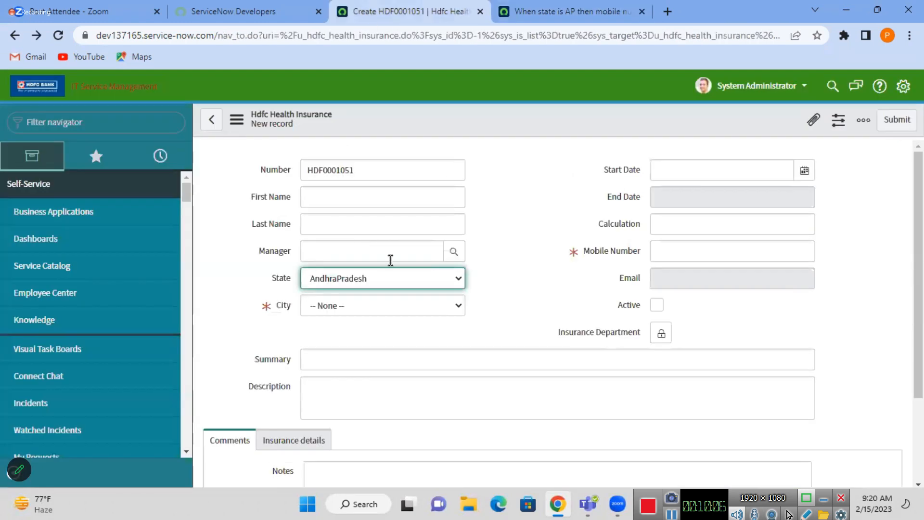
click(357, 281)
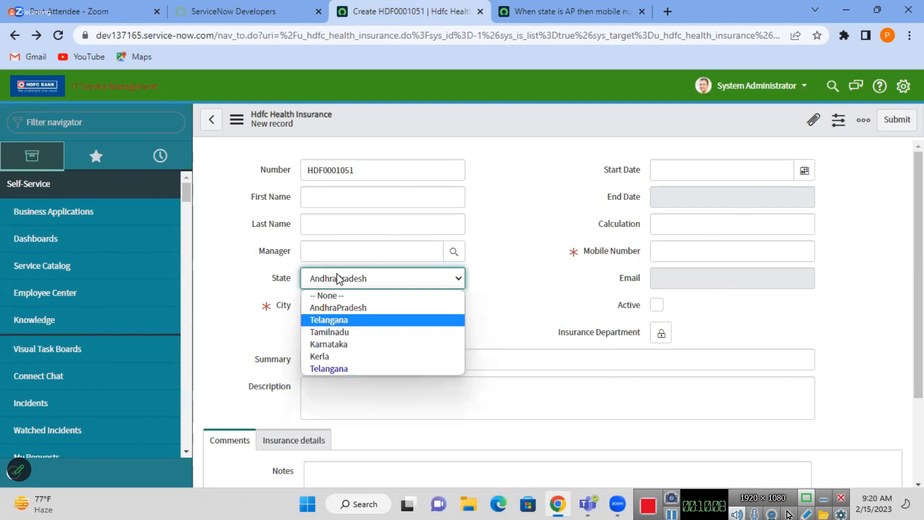
click(338, 320)
click(385, 282)
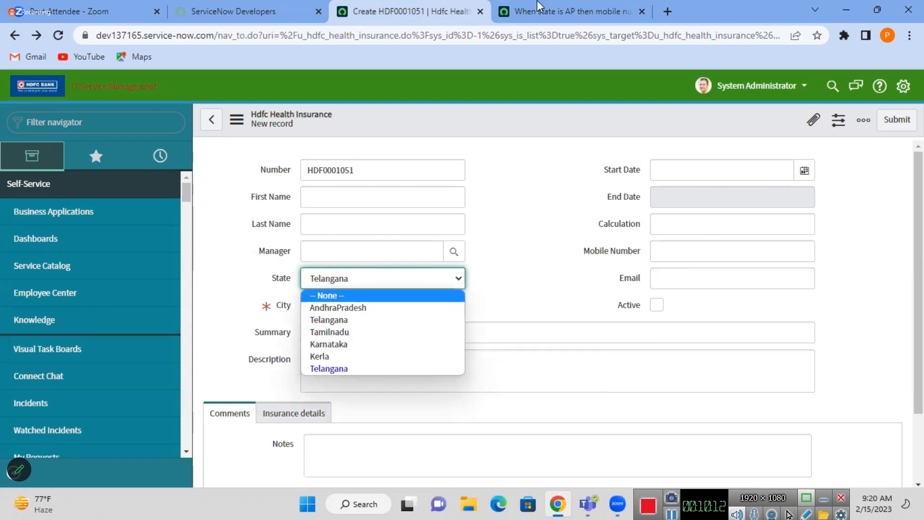
- Try an OR condition State is Tamilnadu in the UI policy, and remove it again
click(540, 7)
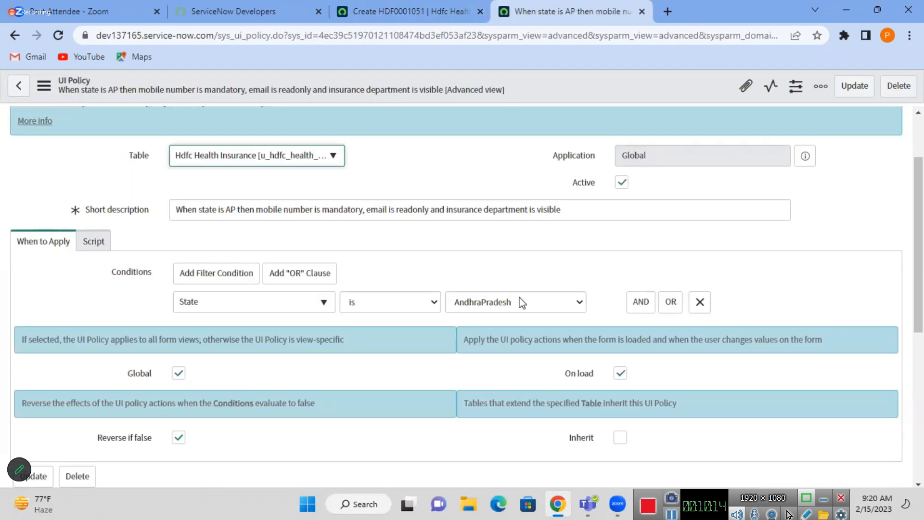
click(672, 302)
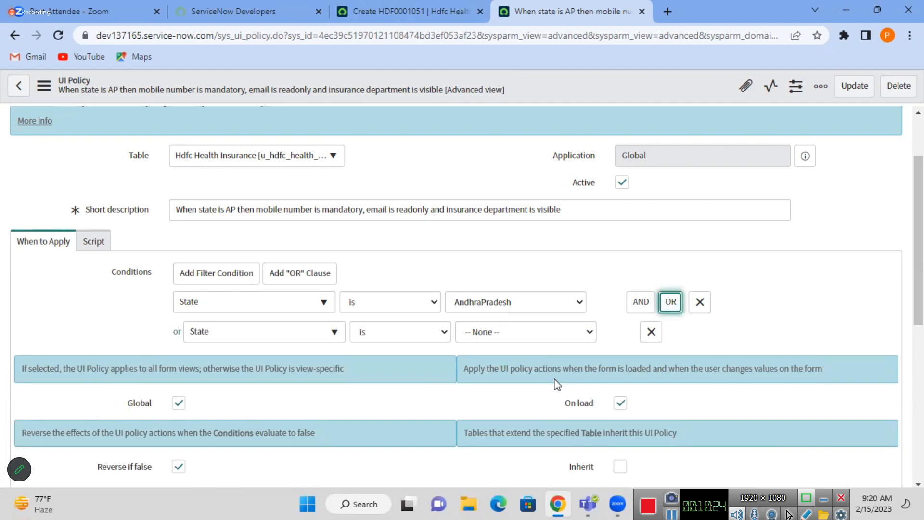
click(512, 333)
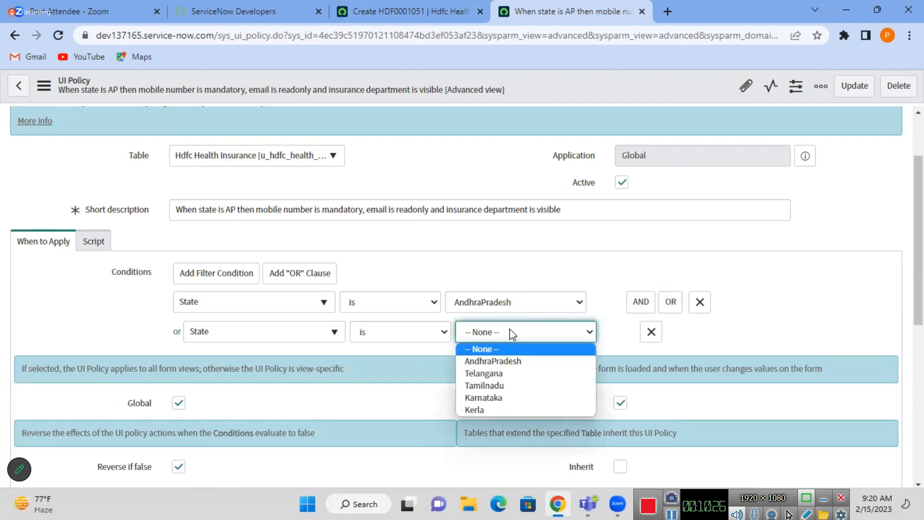
click(498, 385)
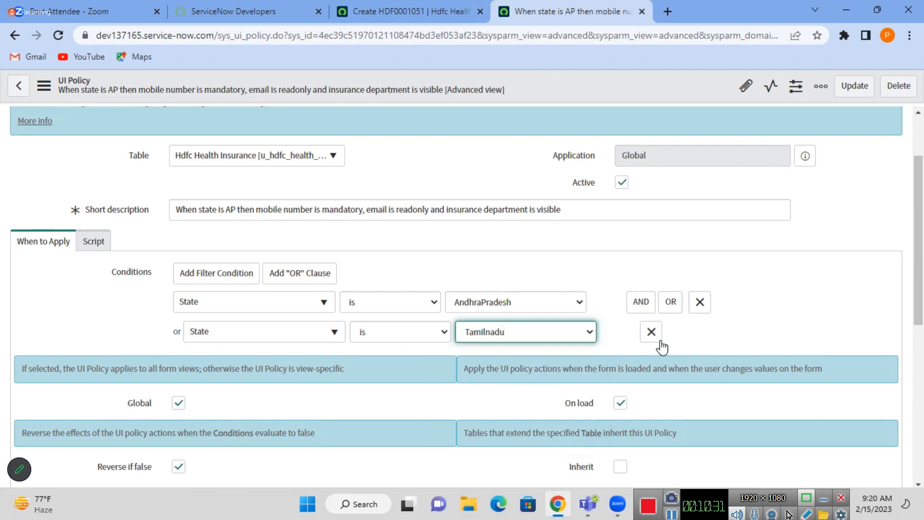
click(652, 332)
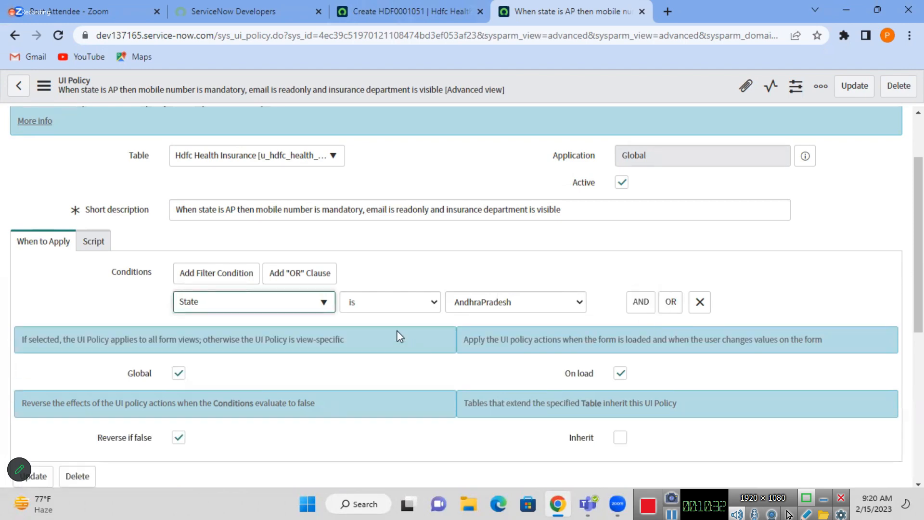
- Change the State condition's operator to "is one of" and select both AndhraPradesh and Tamilnadu
click(384, 308)
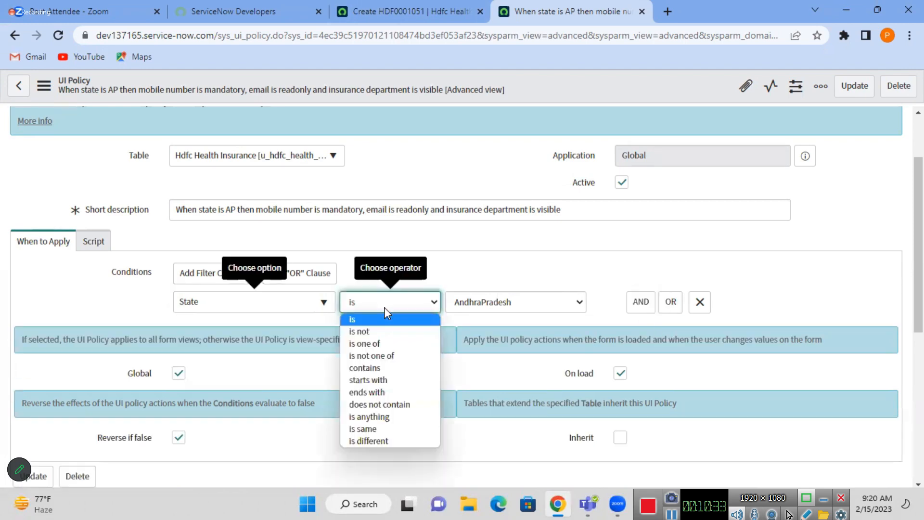
click(386, 344)
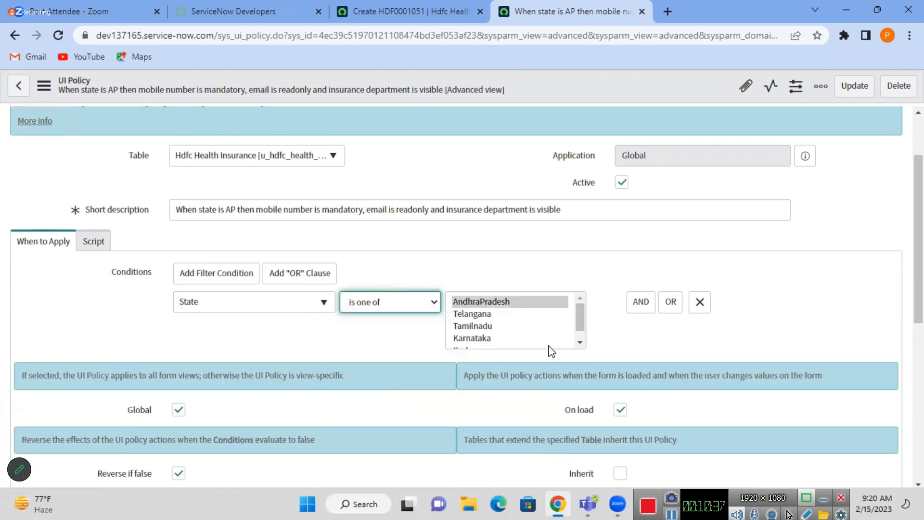
ctrl+click(482, 330)
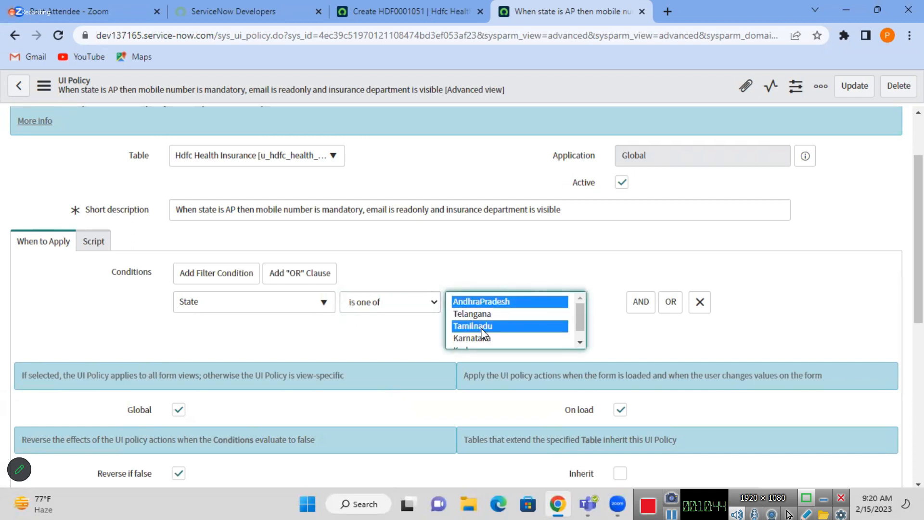
- Add an AND condition Active is true to the UI policy alongside the State condition
click(442, 6)
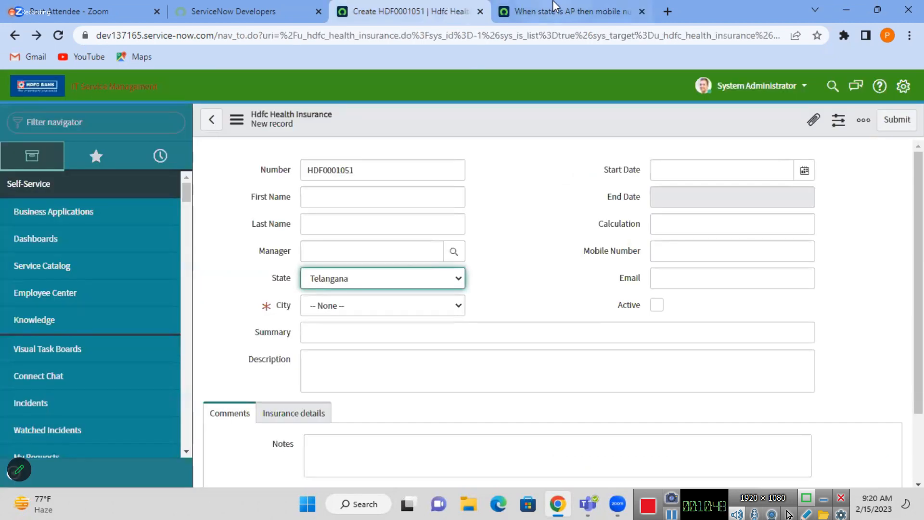
click(554, 7)
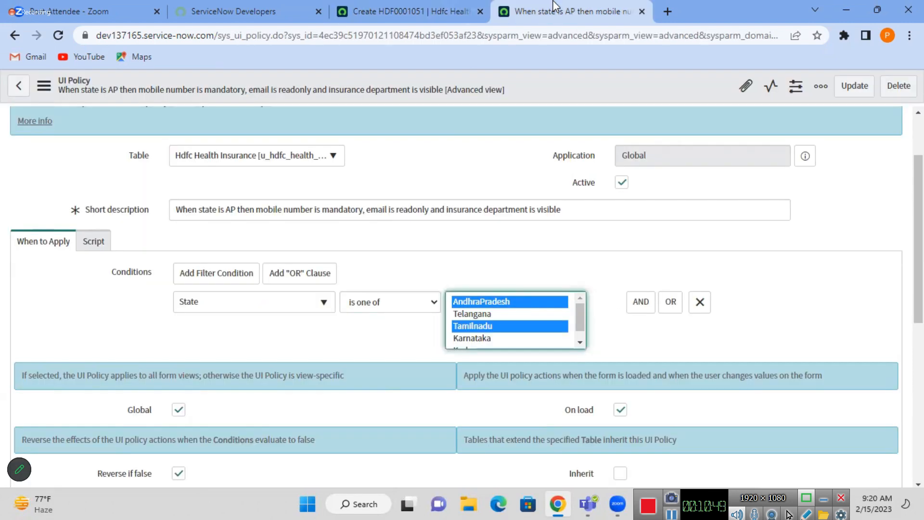
click(646, 305)
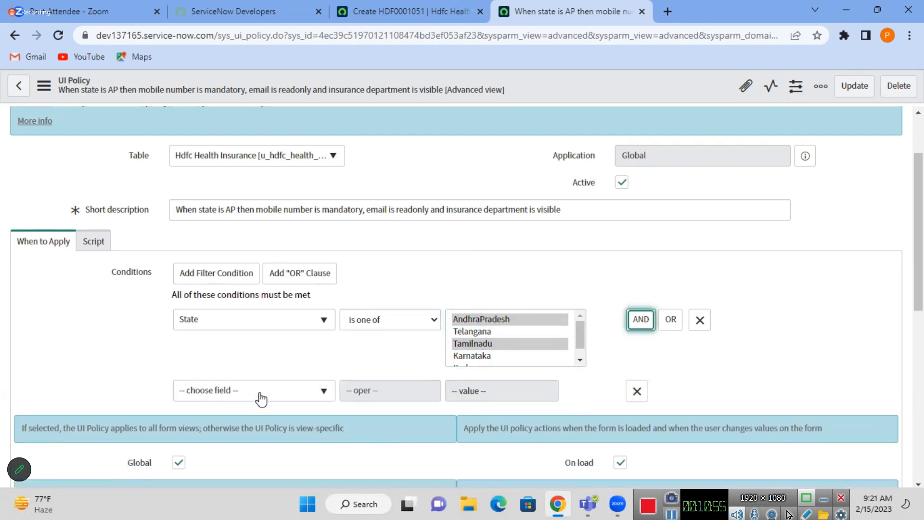
click(260, 398)
text(act)
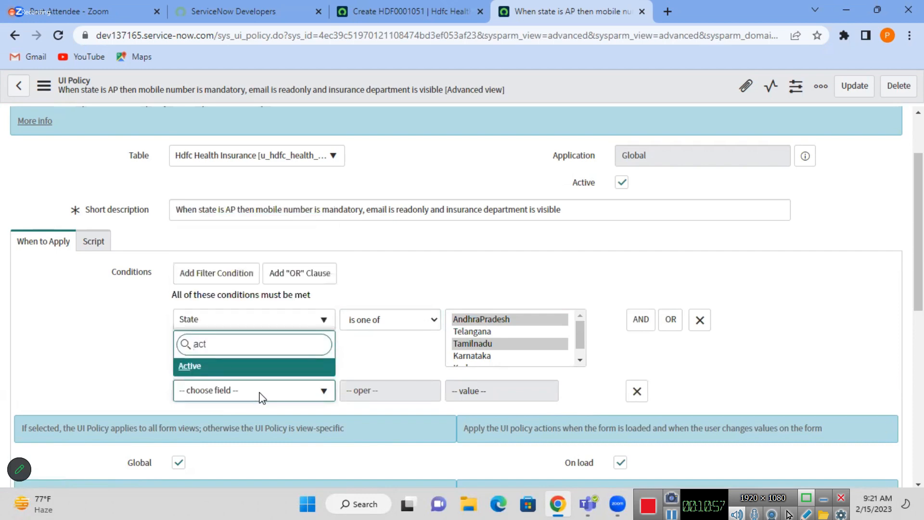
click(201, 366)
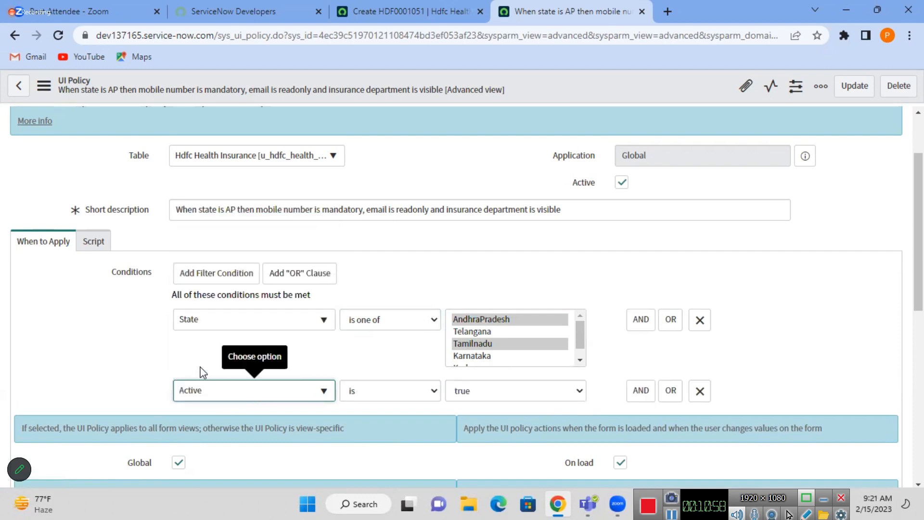
- Check the Hdfc Health Insurance form, and save the UI policy with its updated conditions while keeping the record open
click(424, 10)
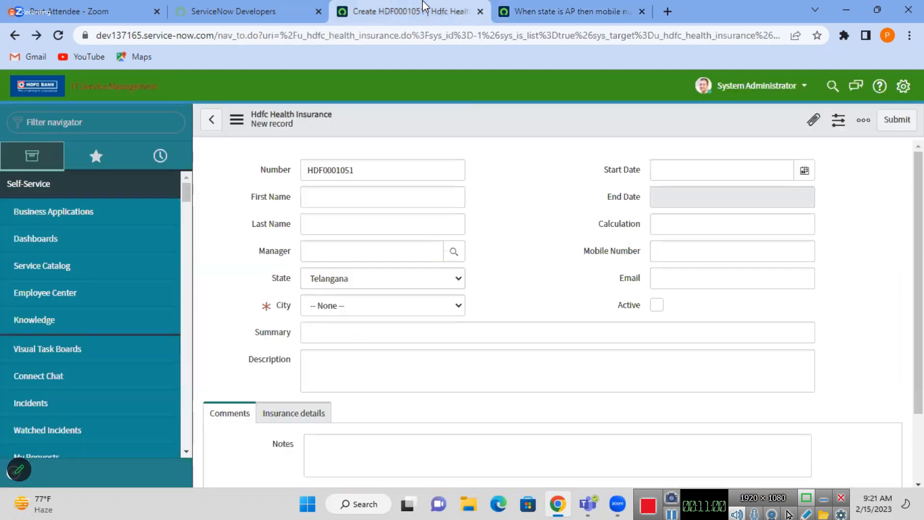
click(554, 10)
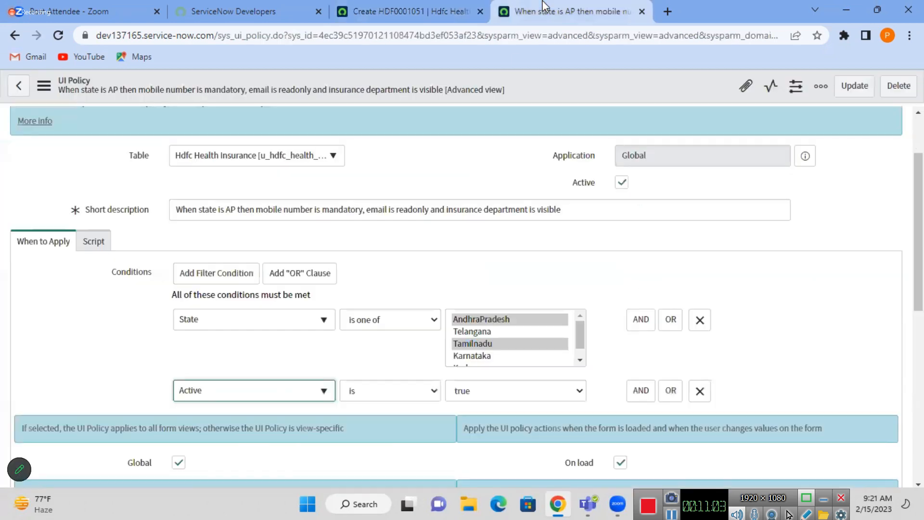
right_click(544, 92)
click(562, 99)
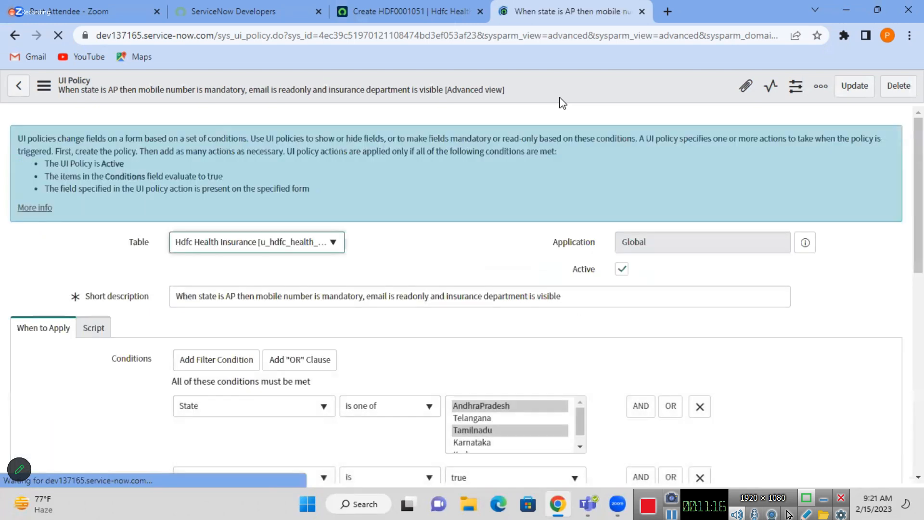
- Reload the Hdfc Health Insurance form, discarding unsaved changes, and review the saved State and Active conditions in the UI policy
click(424, 8)
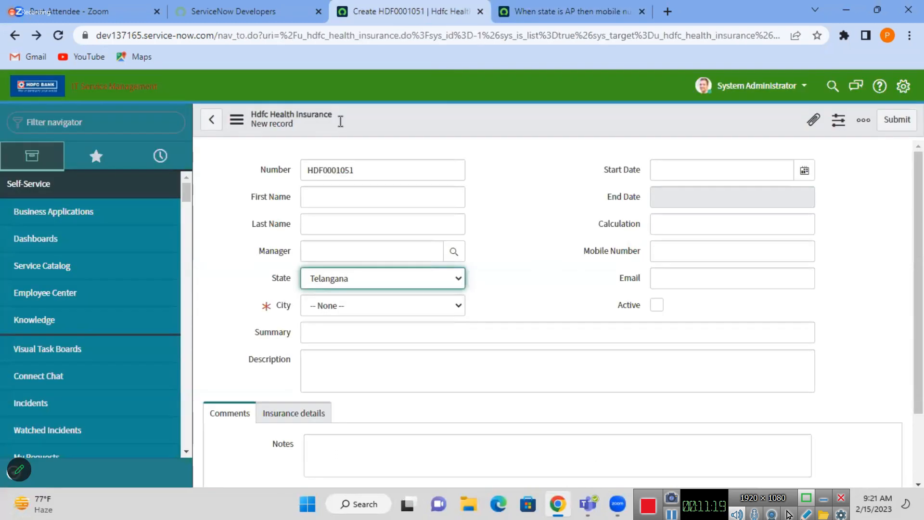
click(58, 36)
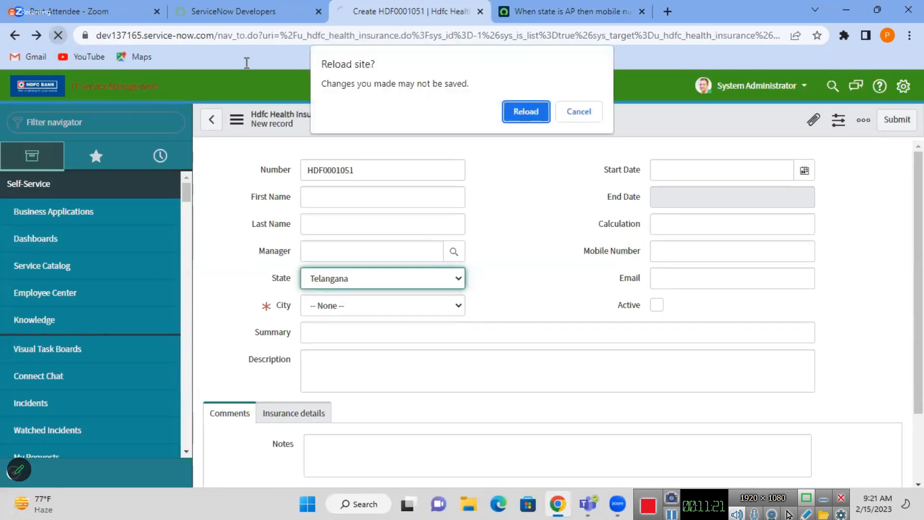
click(516, 114)
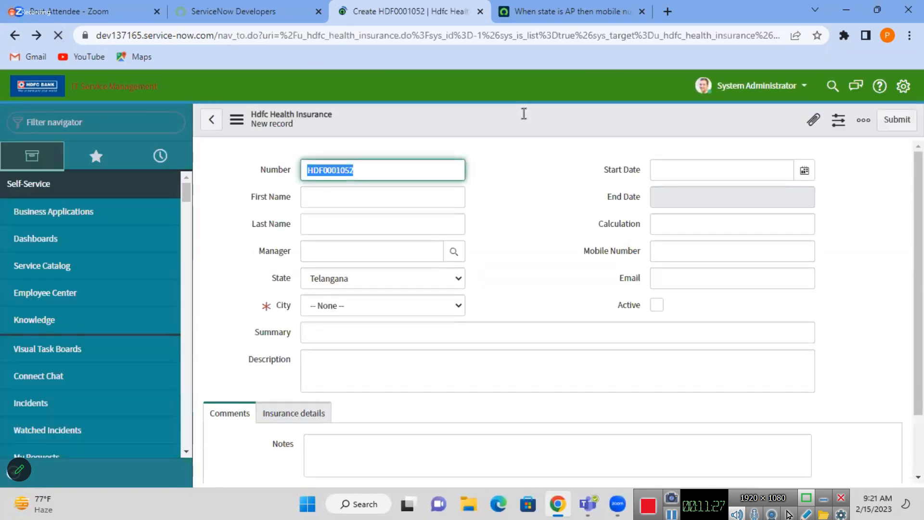
key(ctrl+Tab)
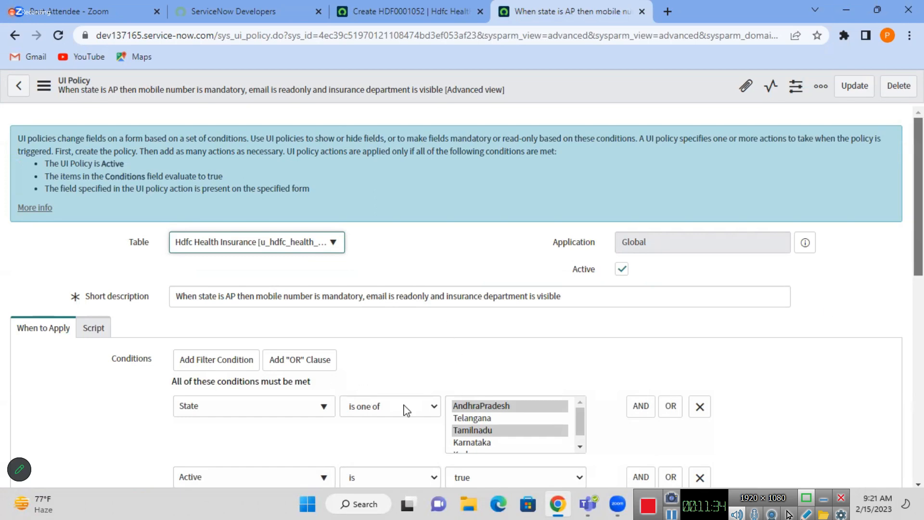
scroll(470, 151, down, 2)
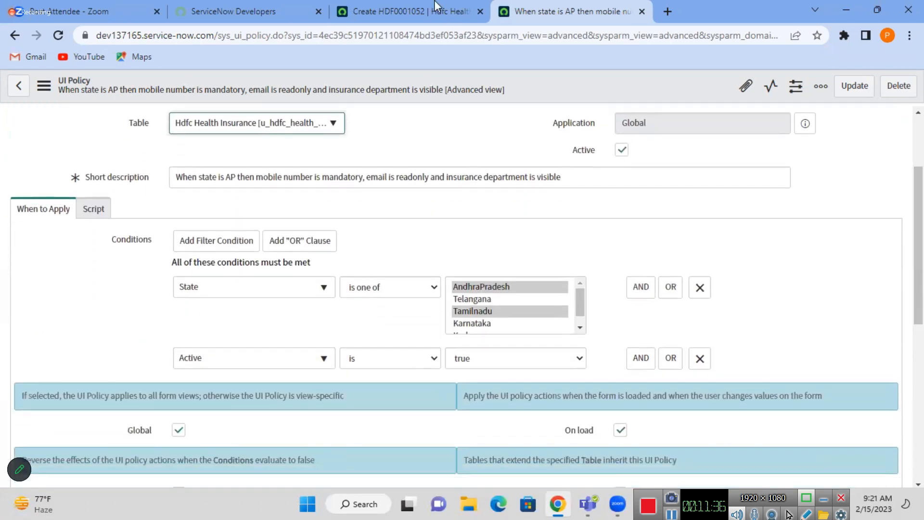
click(435, 6)
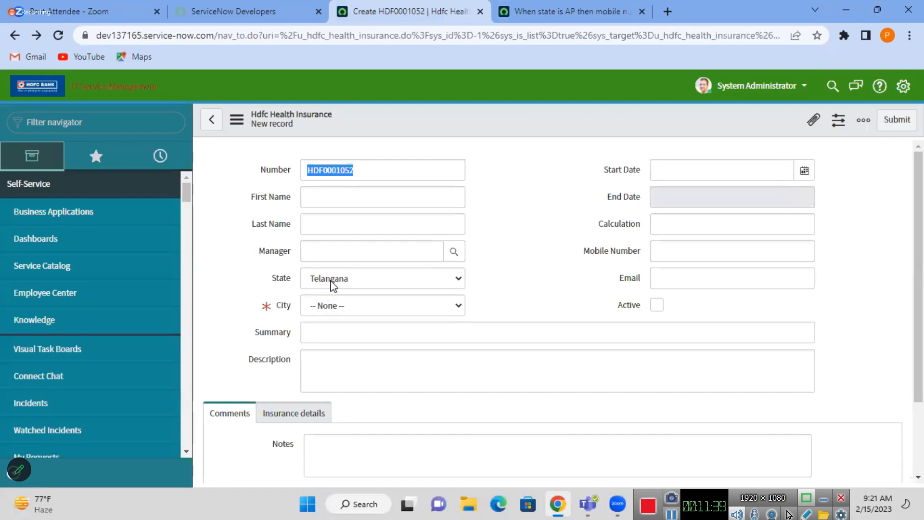
- Set State to Tamilnadu and enable Active on the health insurance form, and check the Mobile Number, Email and Insurance Department fields
click(337, 278)
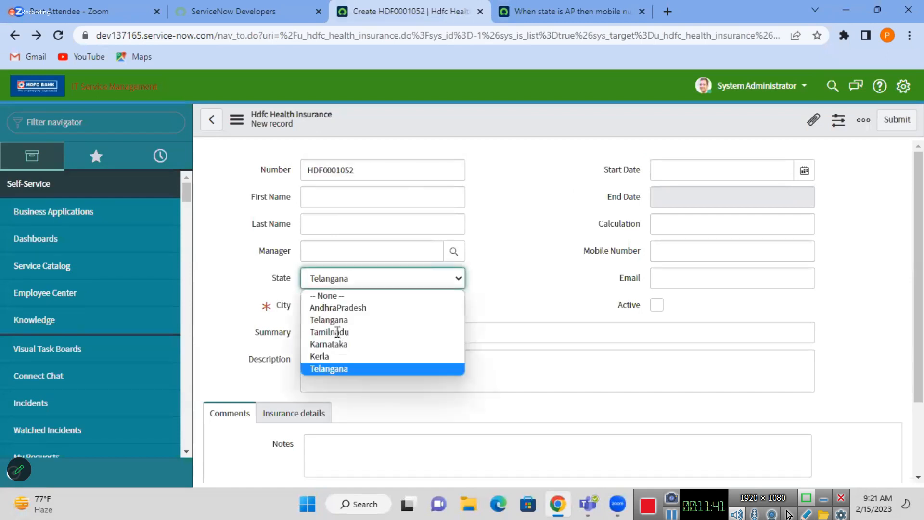
click(453, 333)
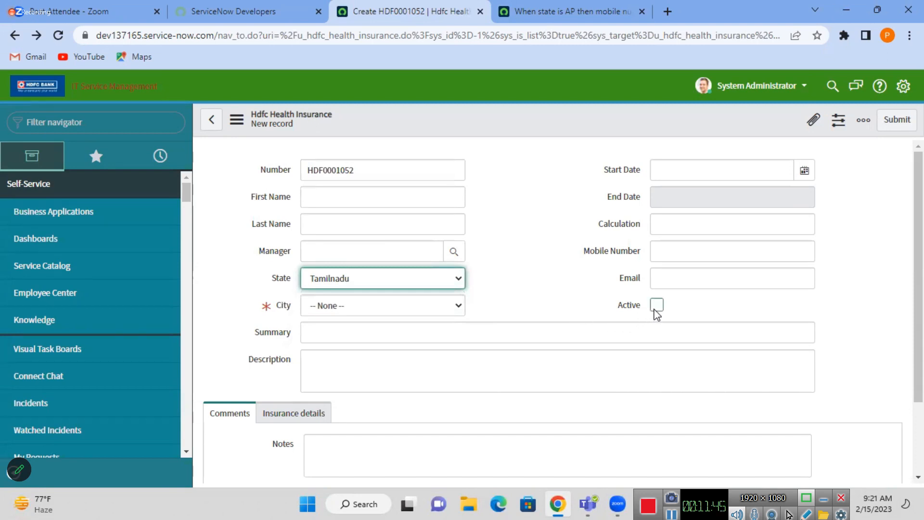
click(656, 311)
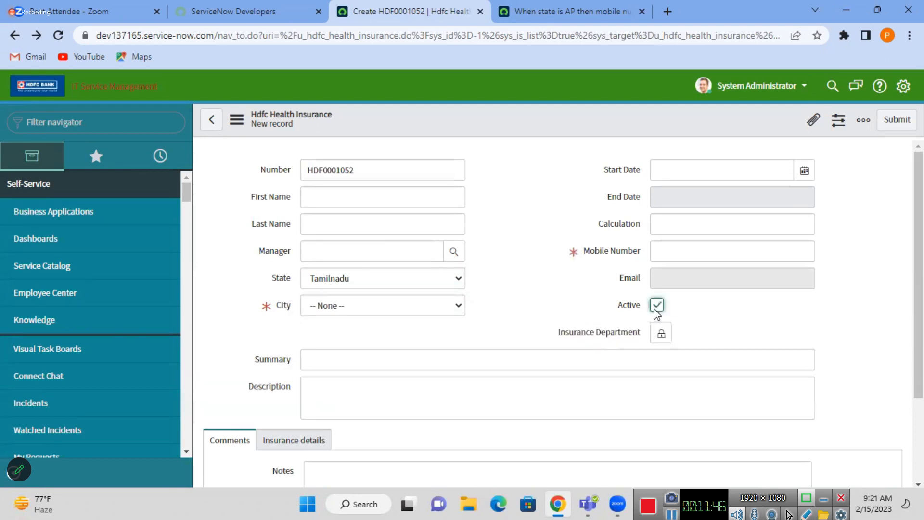
click(672, 247)
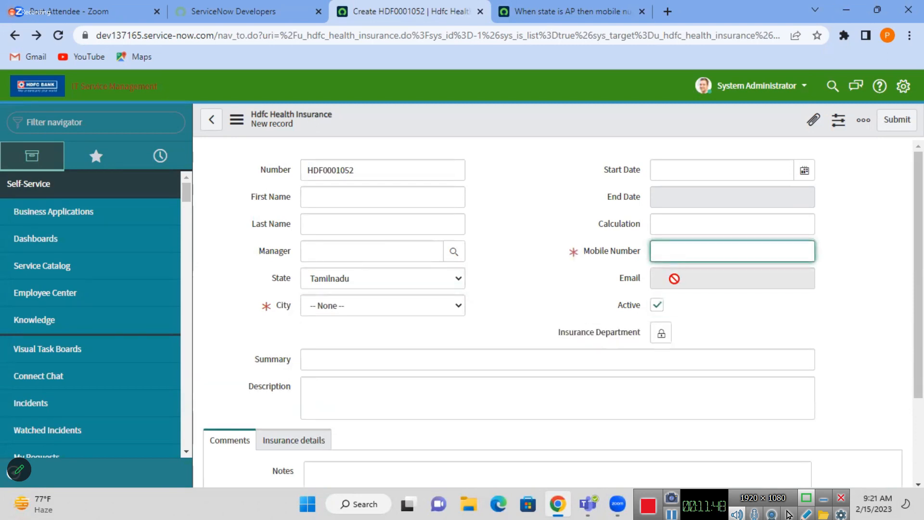
click(591, 337)
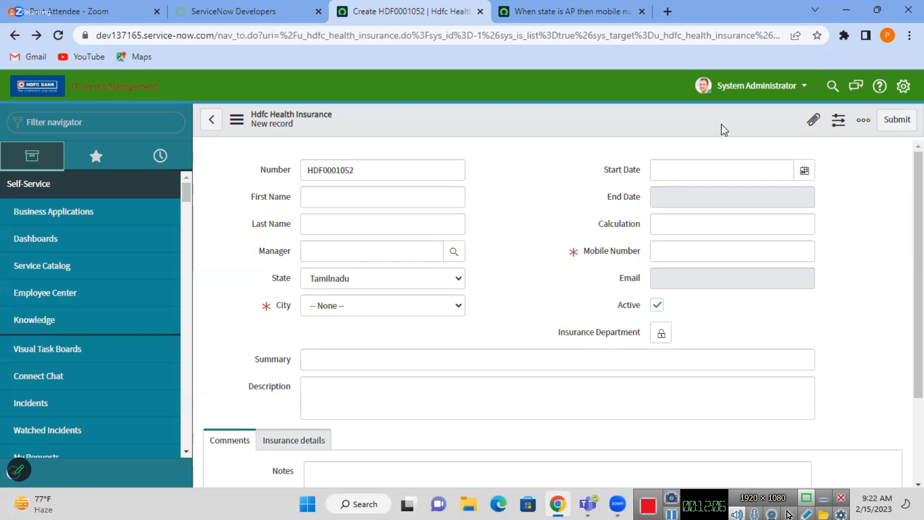
- Compare the UI policy's table and conditions with the Hdfc Health Insurance form
click(852, 15)
click(853, 14)
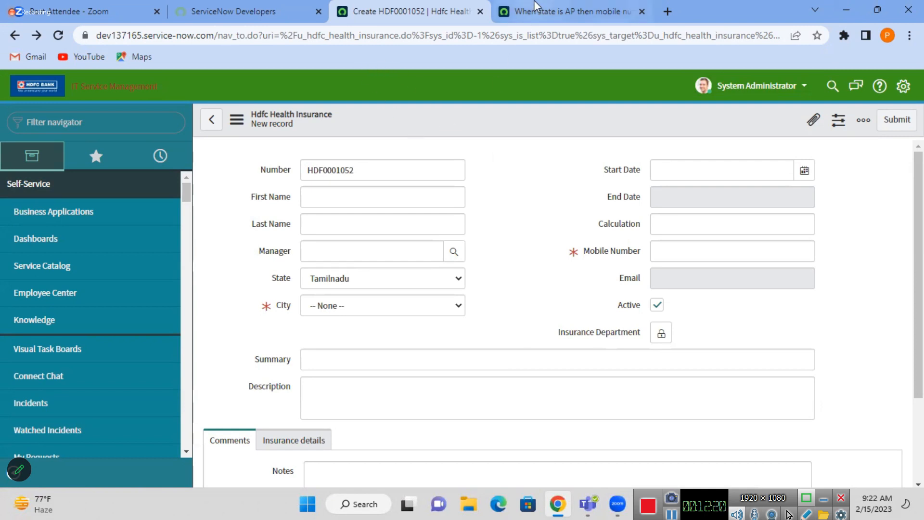
click(536, 10)
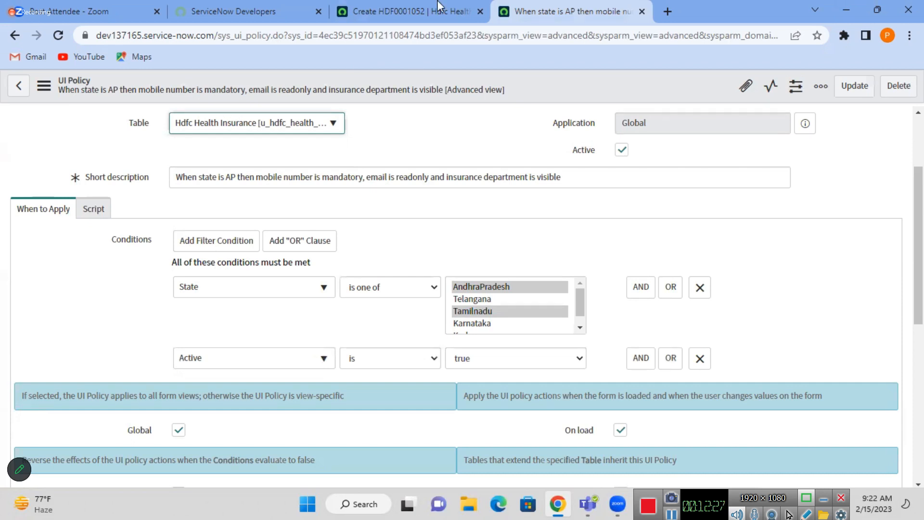
key(ctrl+shift+Tab)
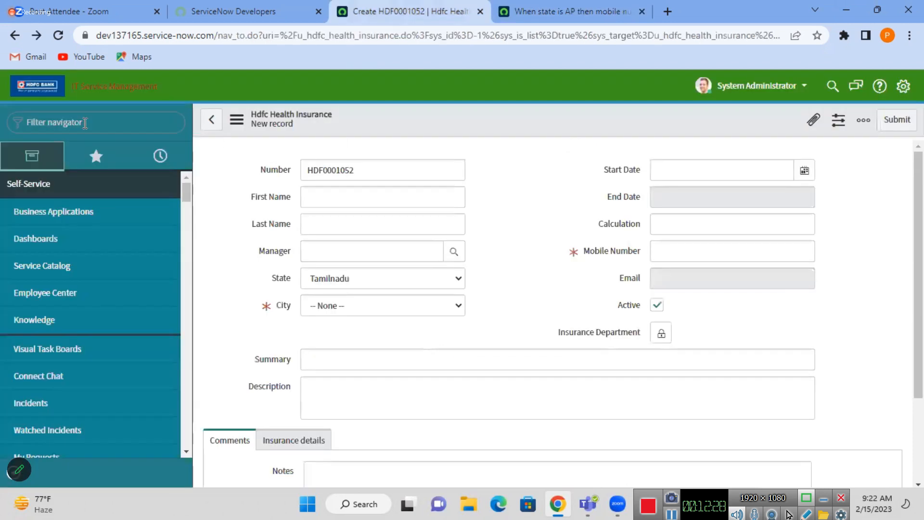
- Find the Hdfc Life Insurances module by searching for hdfc, open it in a separate browser tab and start a new record
click(85, 123)
text(hdfc)
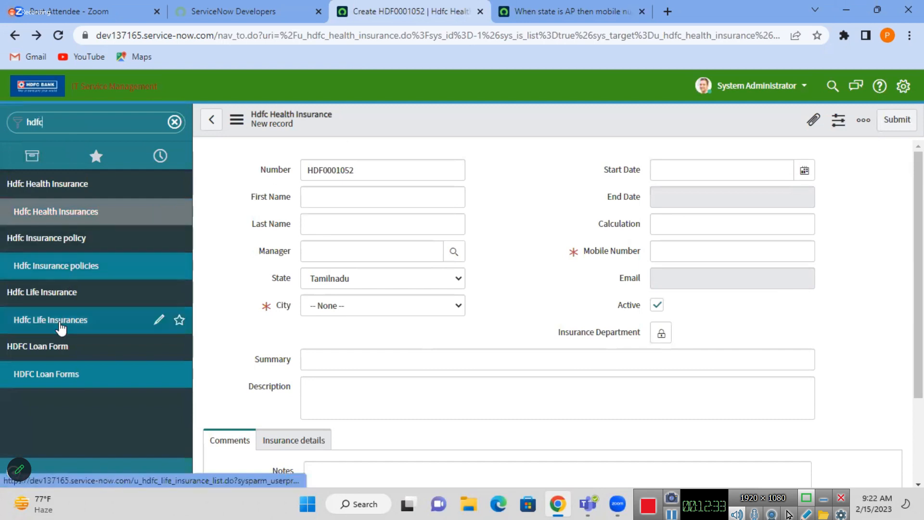
middle_click(61, 327)
click(646, 12)
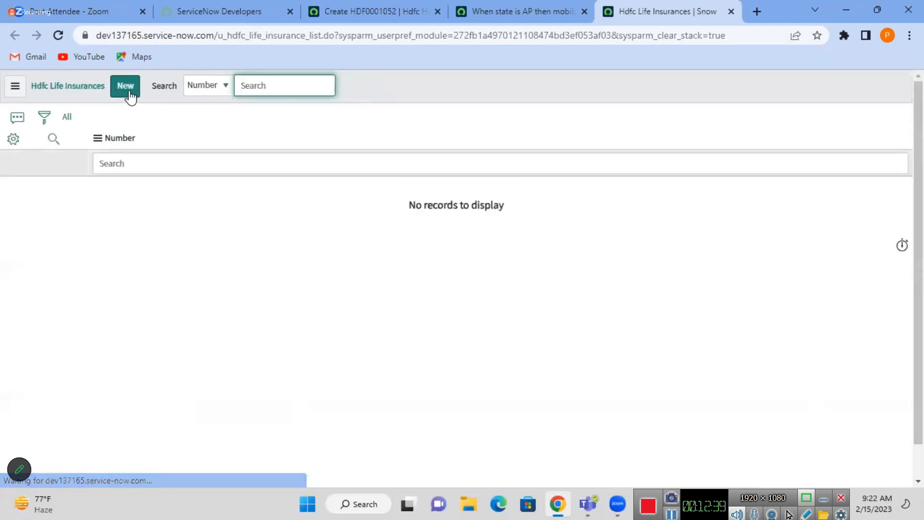
click(125, 86)
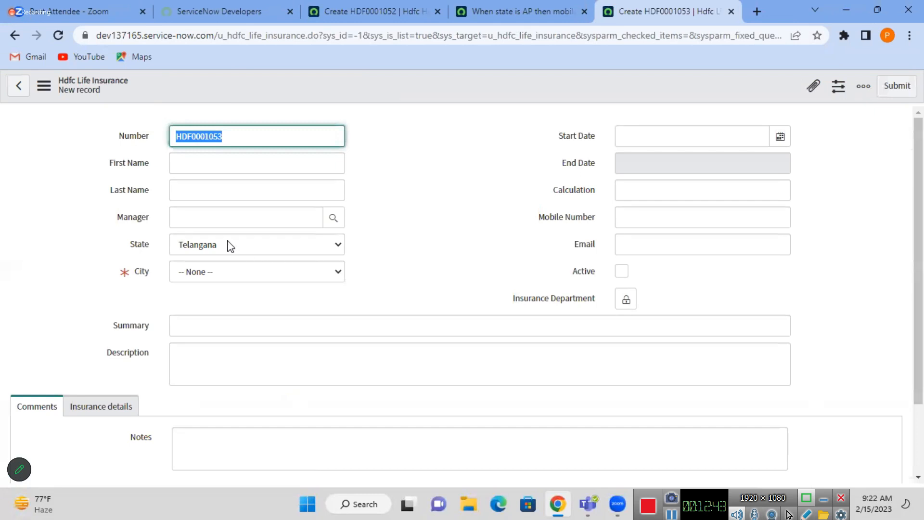
- Set State to Tamilnadu and enable Active on the new Hdfc Life Insurance record to test the UI policy there
click(230, 247)
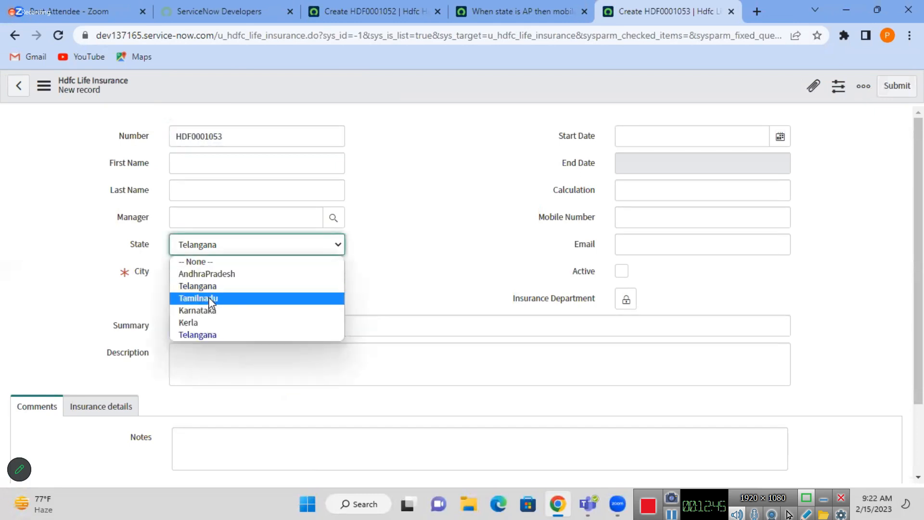
click(209, 297)
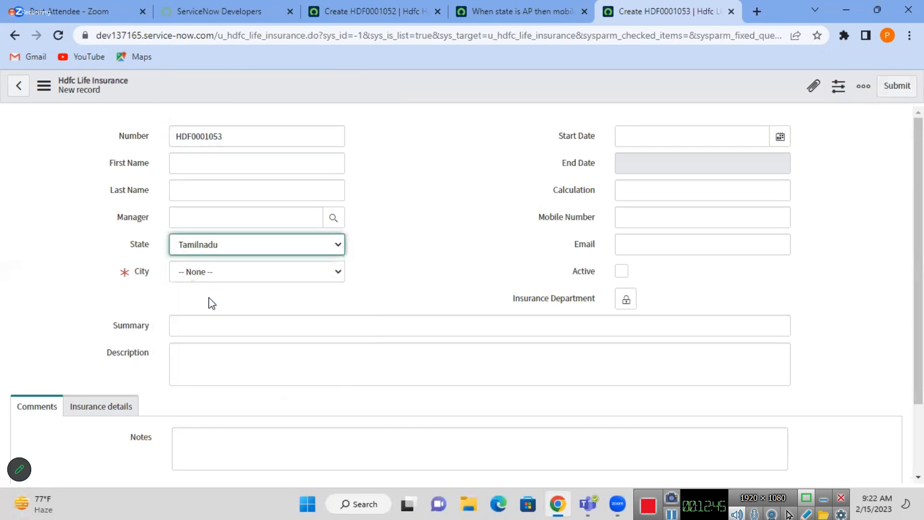
click(623, 275)
click(623, 272)
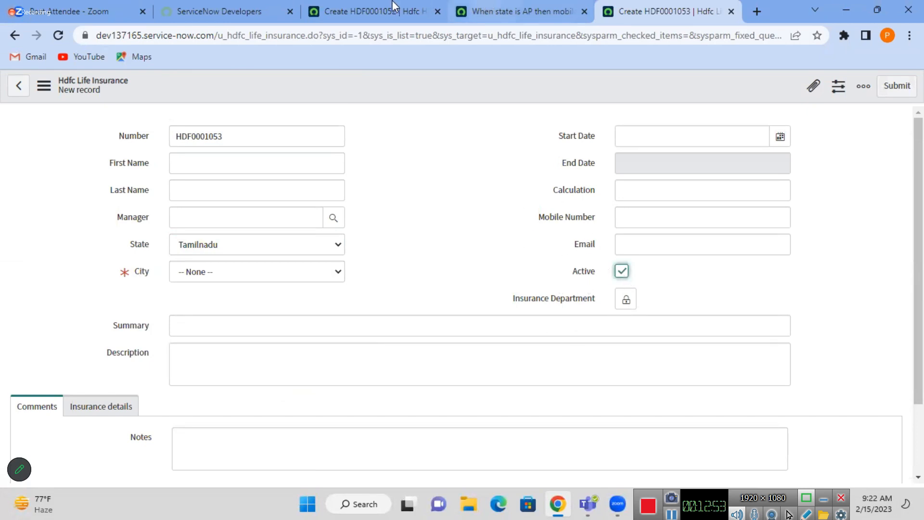
- Compare with the health insurance form, and try enabling the UI policy's Inherit option before clearing it again
click(488, 7)
click(376, 9)
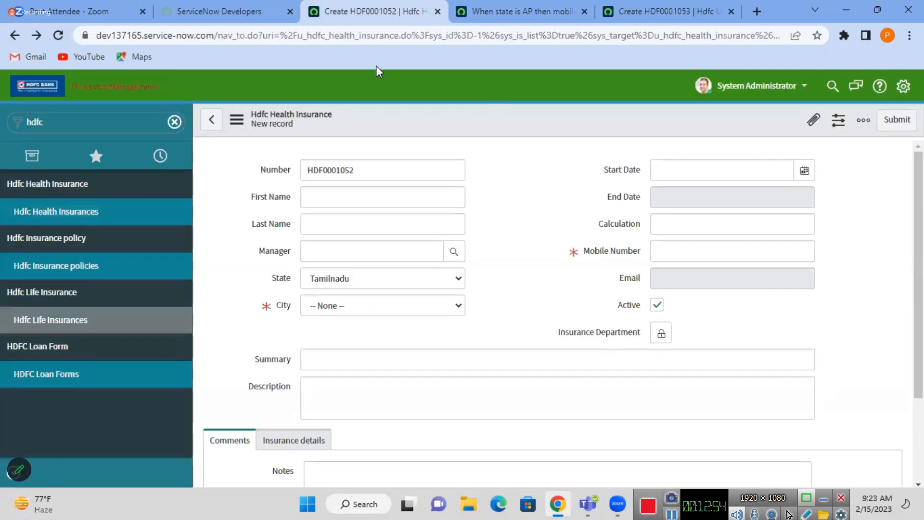
click(486, 6)
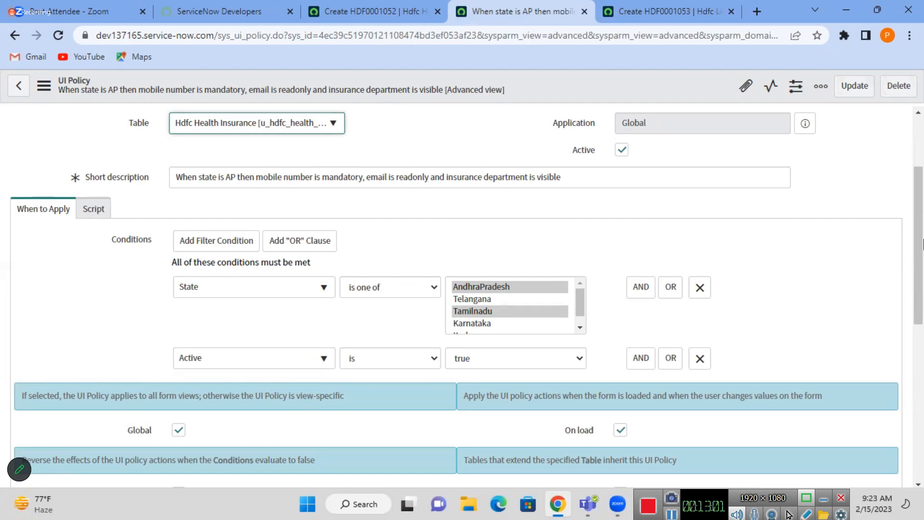
scroll(922, 249, down, 3)
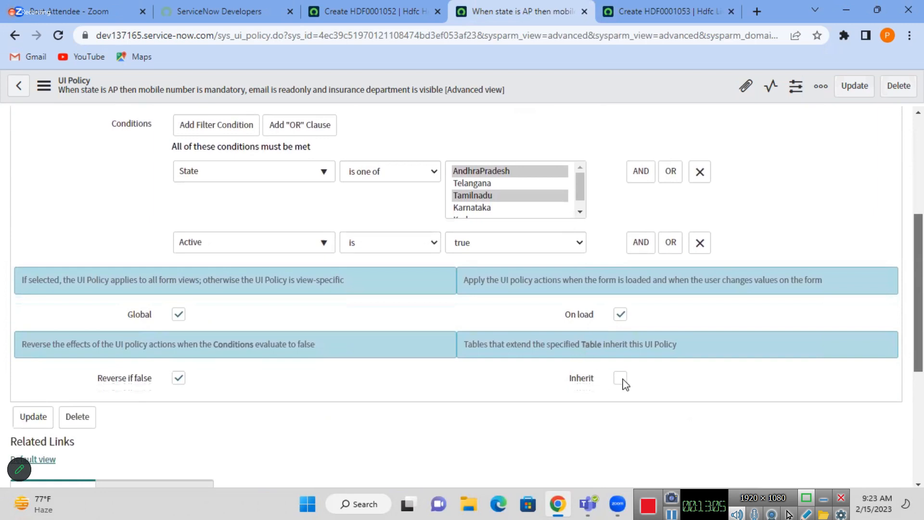
click(622, 380)
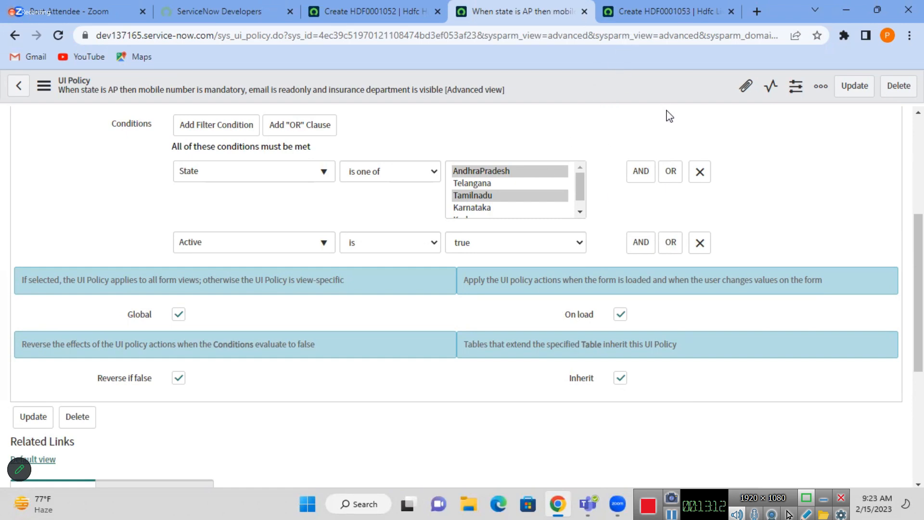
click(619, 379)
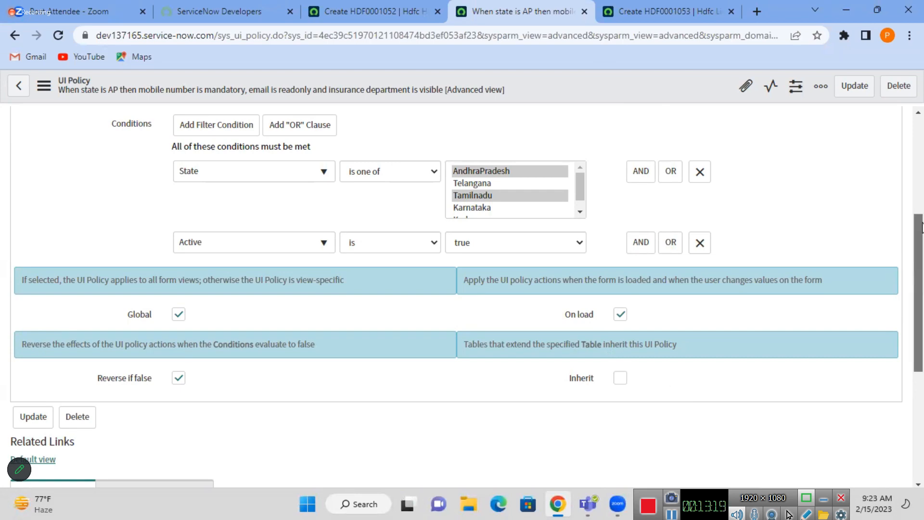
- Review the UI policy's settings and its UI policy actions for insurance department, email and mobile number
scroll(922, 287, up, 4)
scroll(922, 414, up, 1)
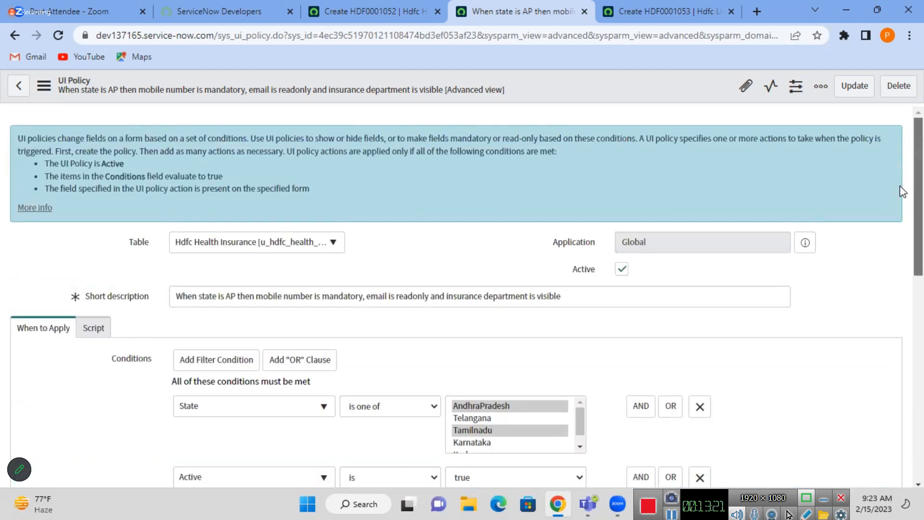
scroll(91, 337, down, 10)
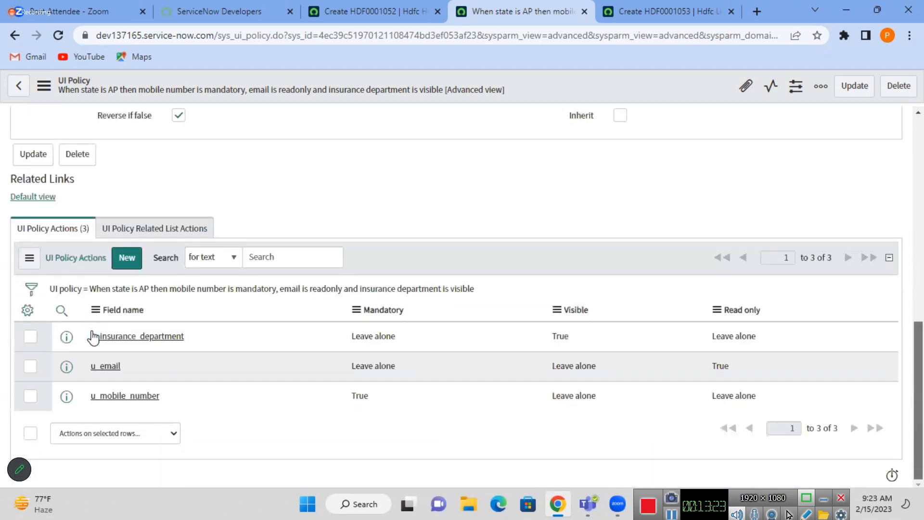
- Try enabling Run scripts on the UI policy with All as the UI type, and inspect the true and false script templates
scroll(178, 418, up, 5)
scroll(183, 407, up, 5)
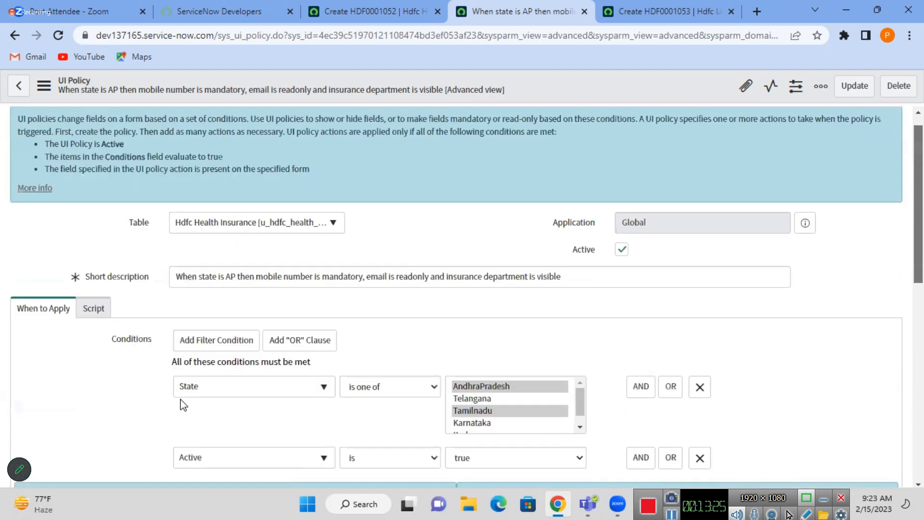
click(93, 314)
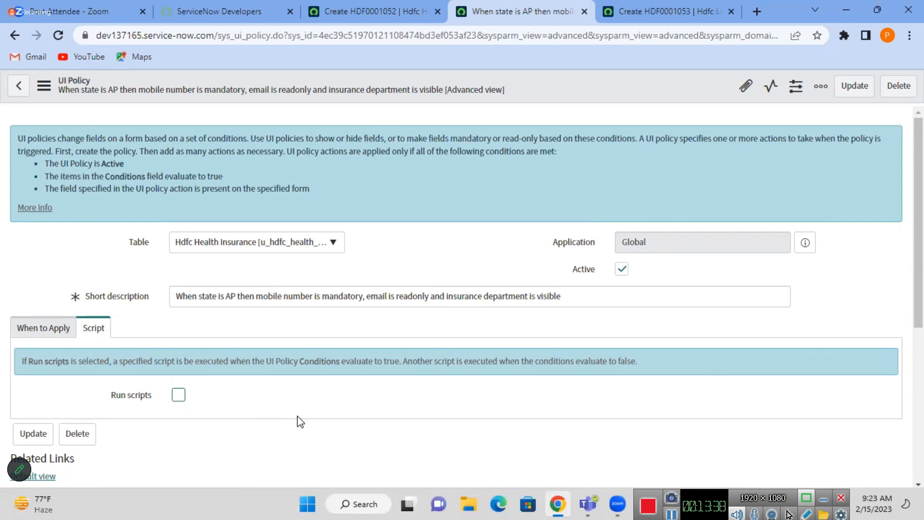
scroll(297, 422, down, 5)
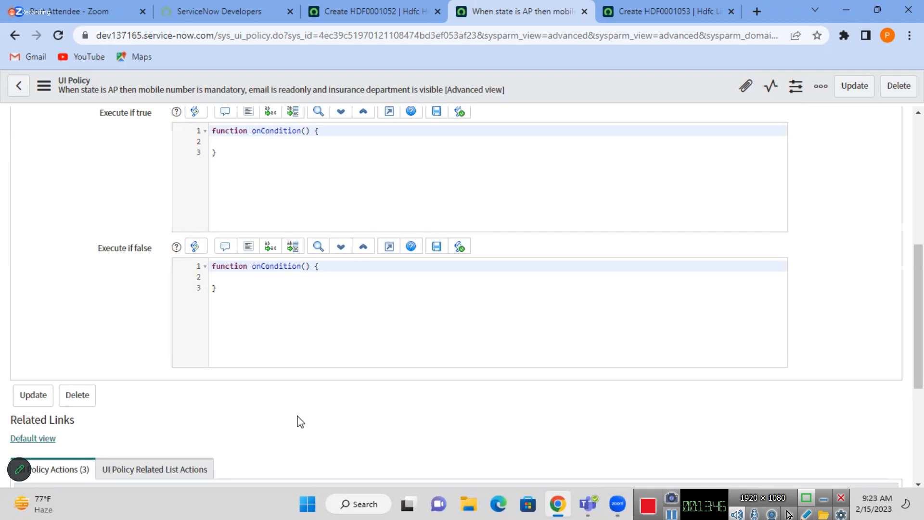
drag(919, 371, 902, 326)
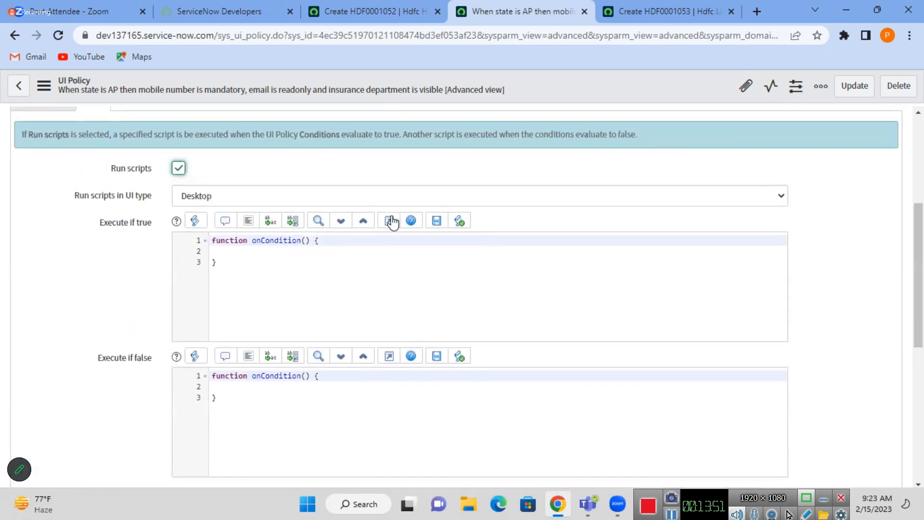
click(328, 200)
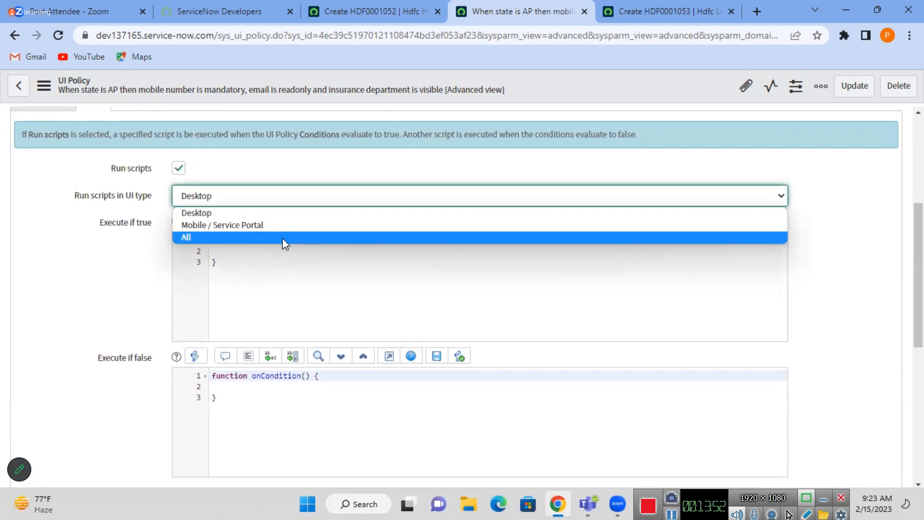
click(283, 237)
click(319, 259)
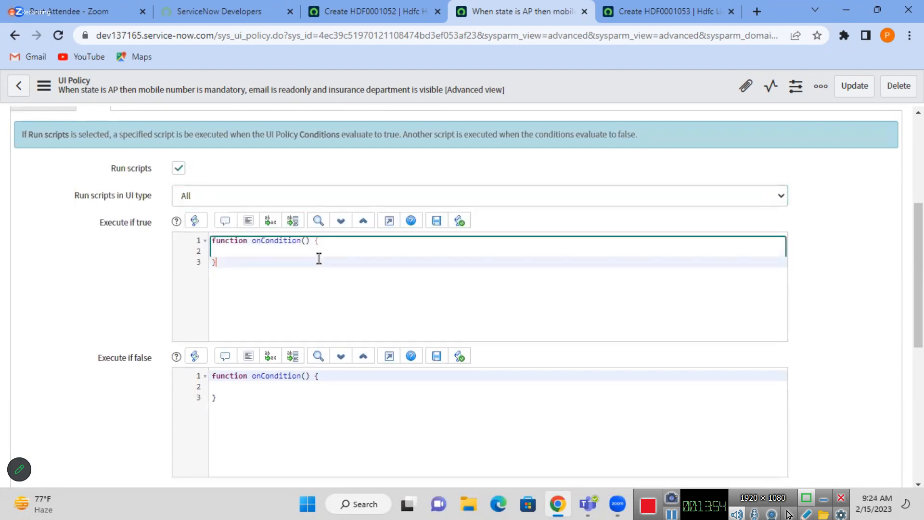
click(287, 253)
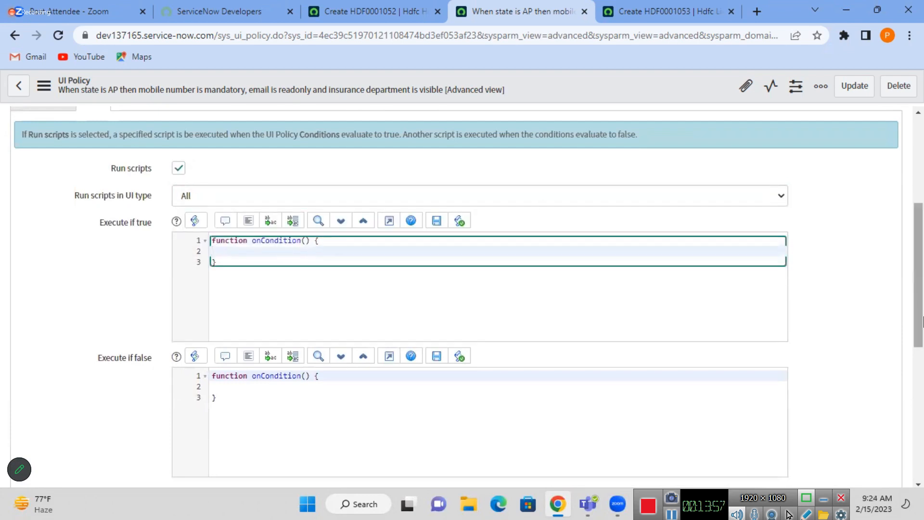
- Turn off Run scripts again and return to the UI policy's conditions for when it applies
click(178, 168)
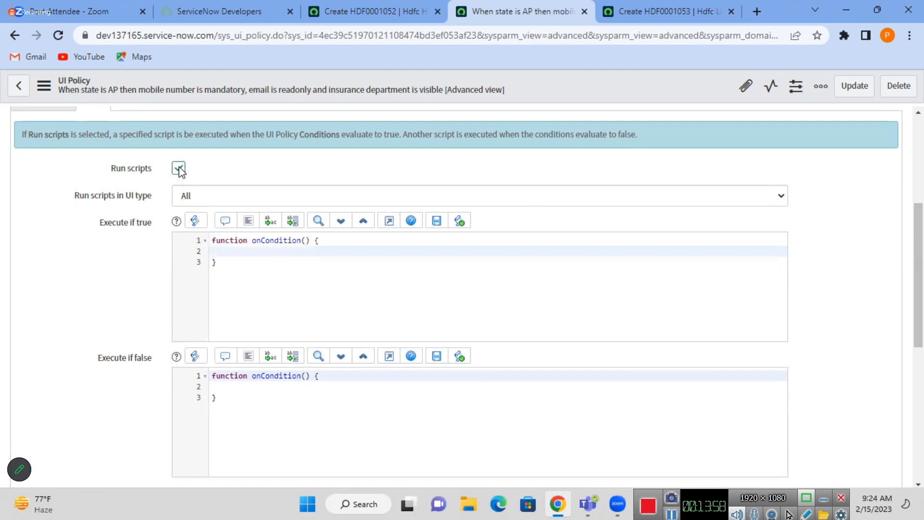
scroll(204, 133, up, 2)
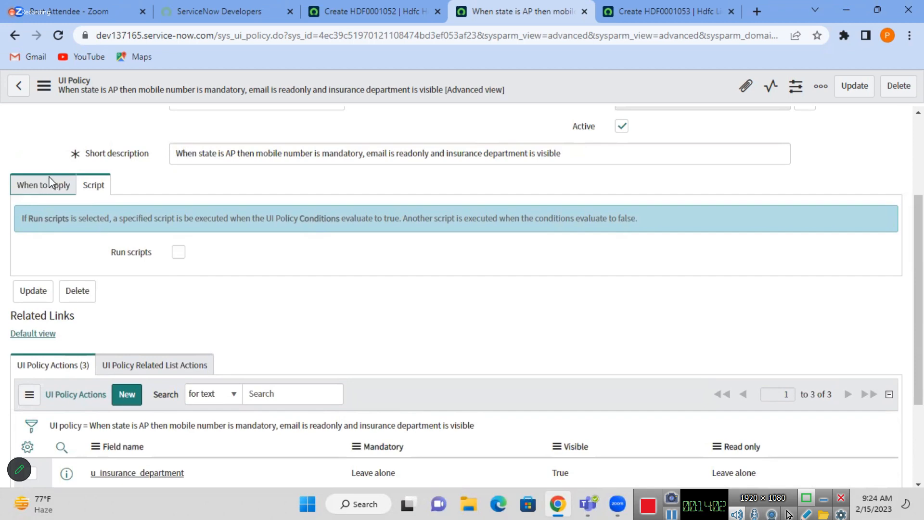
click(50, 183)
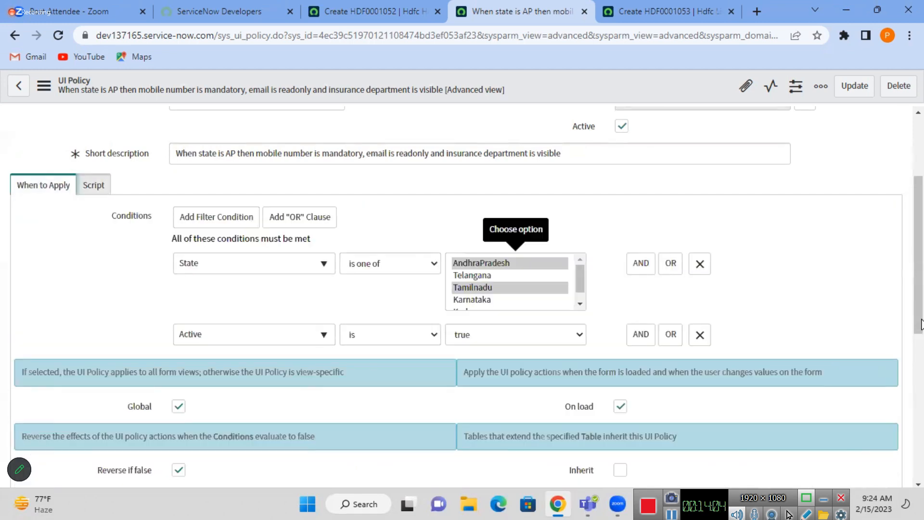
scroll(553, 173, down, 5)
scroll(553, 172, up, 5)
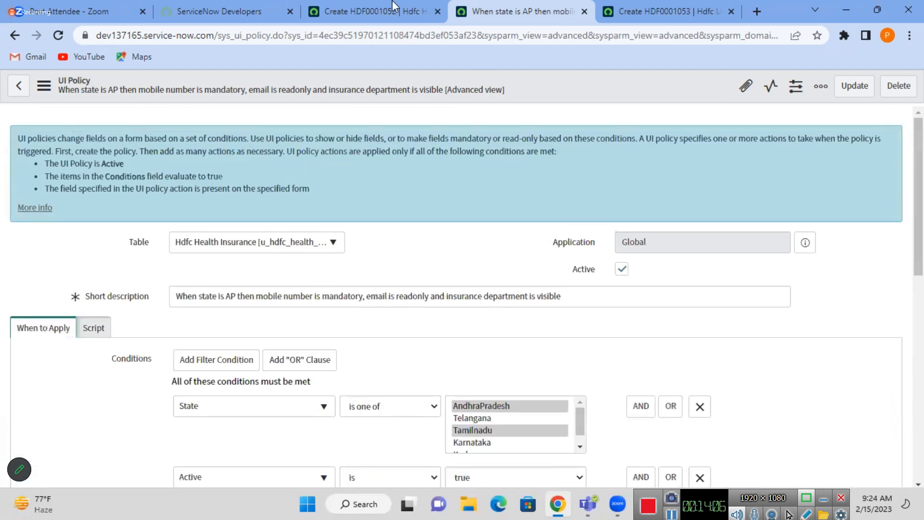
- Review the new Hdfc Health Insurance record's Insurance details section and the available State choices
click(376, 11)
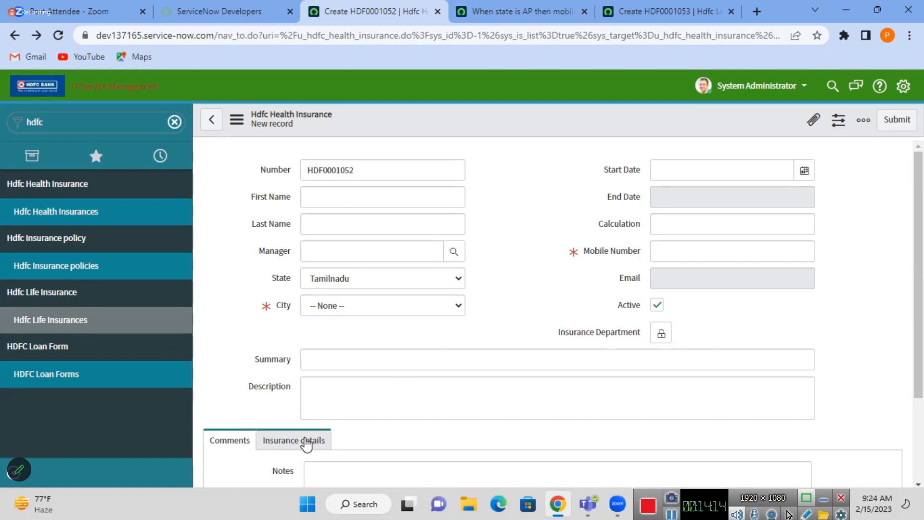
click(313, 439)
scroll(923, 378, down, 3)
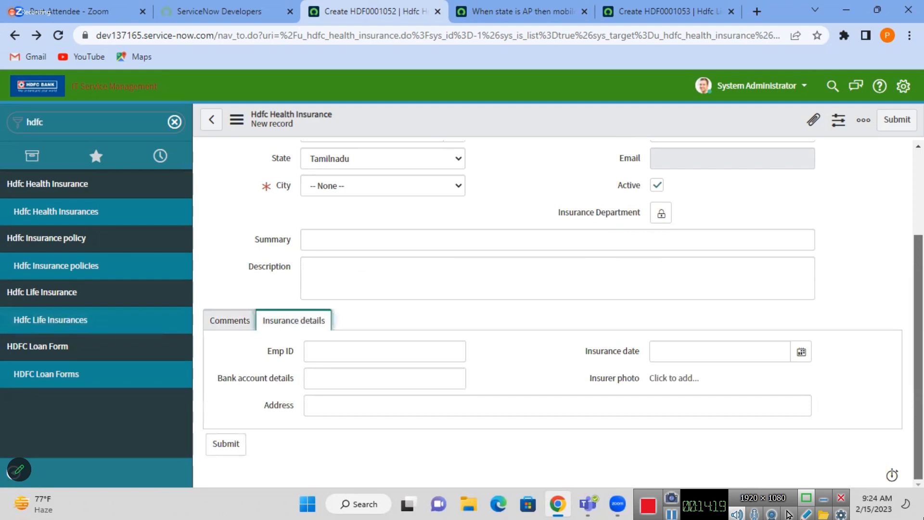
scroll(923, 435, up, 3)
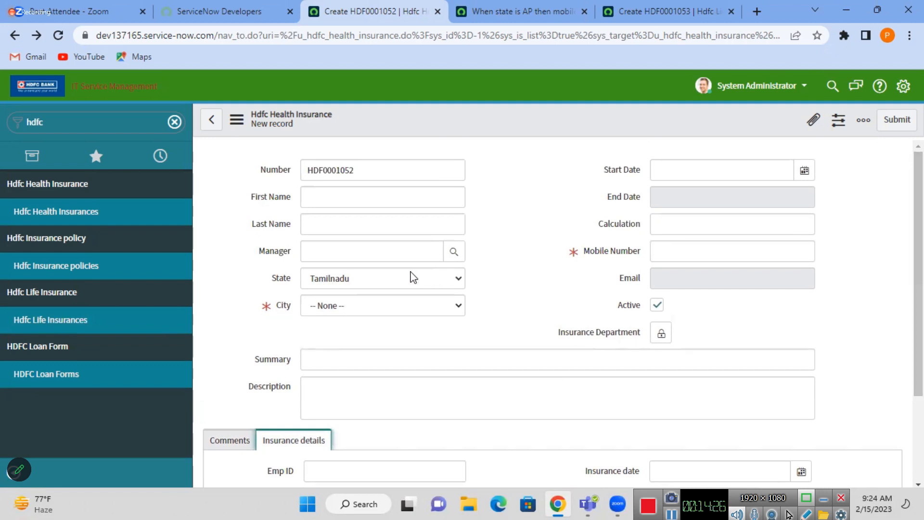
click(411, 278)
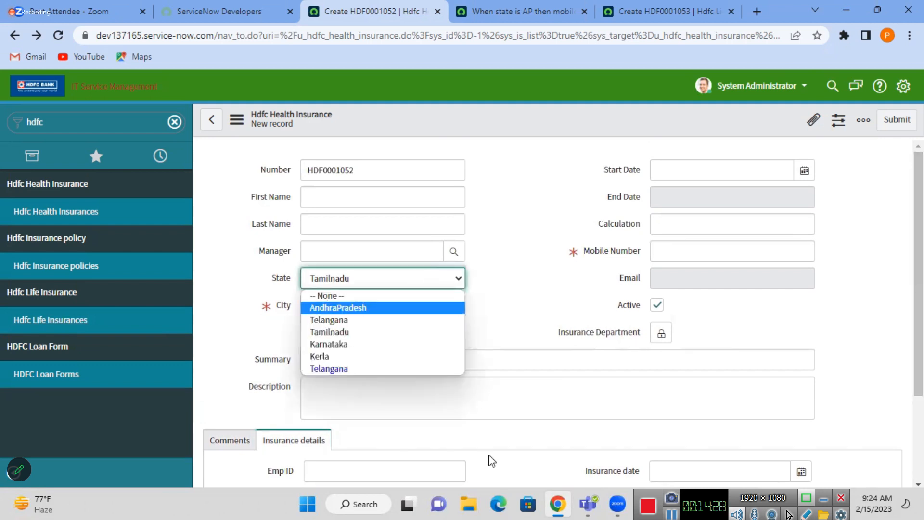
click(490, 456)
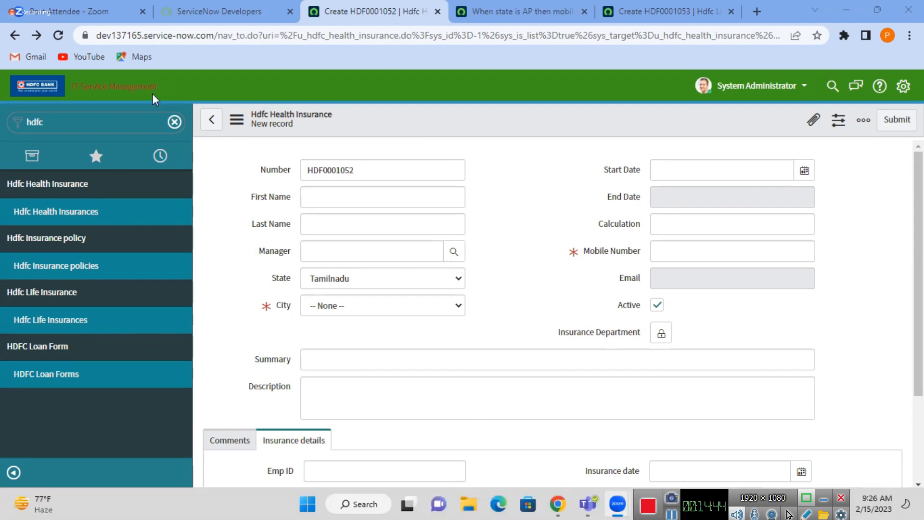
- Clear the navigator filter, search for data policies and open the Data Policies list in a separate browser tab
click(175, 123)
click(174, 123)
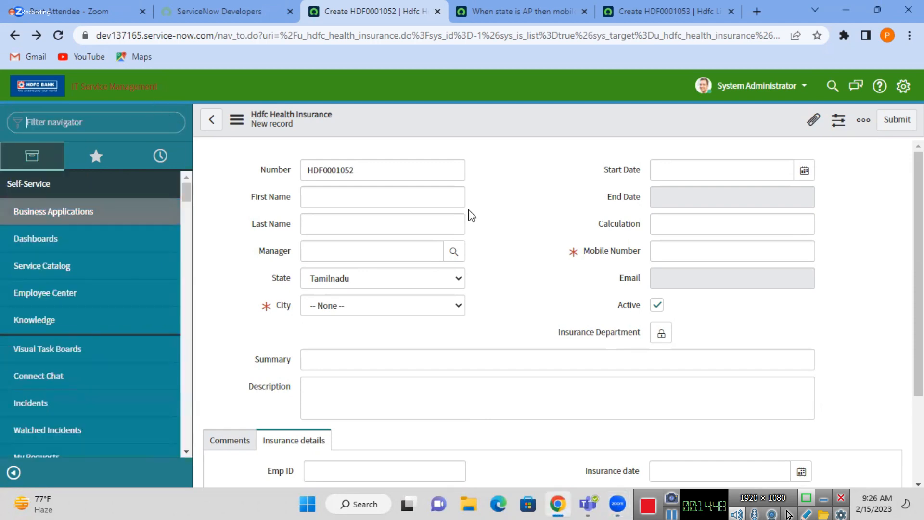
click(364, 279)
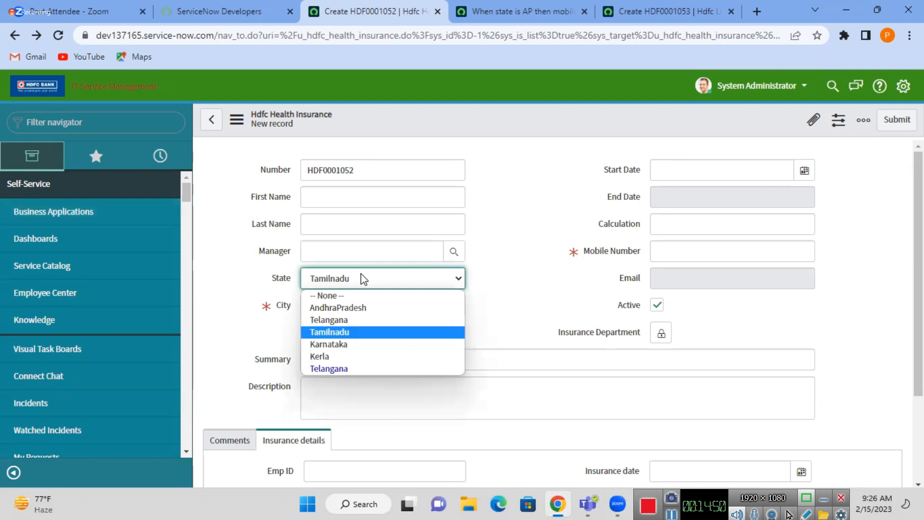
click(364, 279)
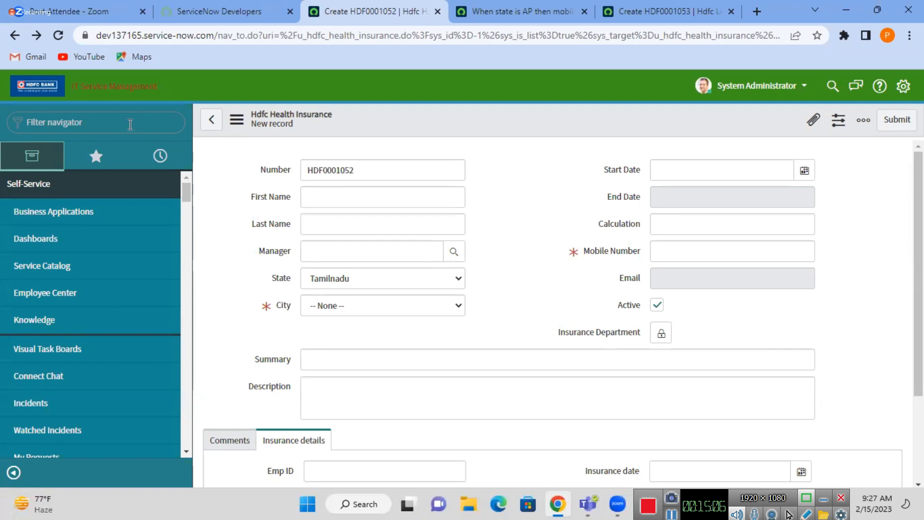
click(130, 125)
text(data)
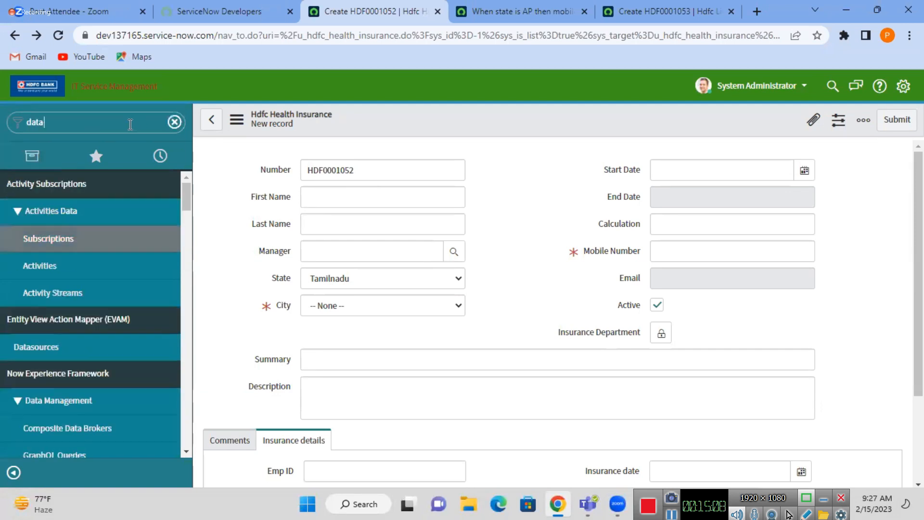
text( policies)
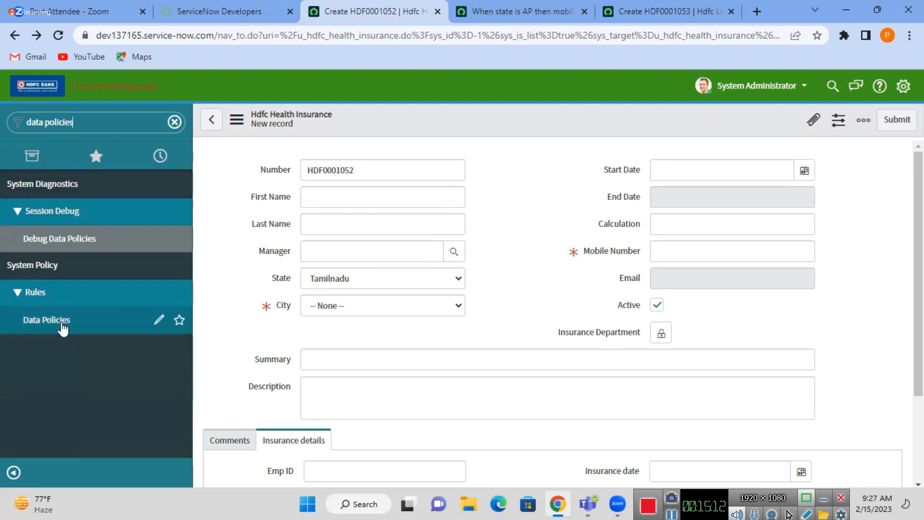
middle_click(63, 319)
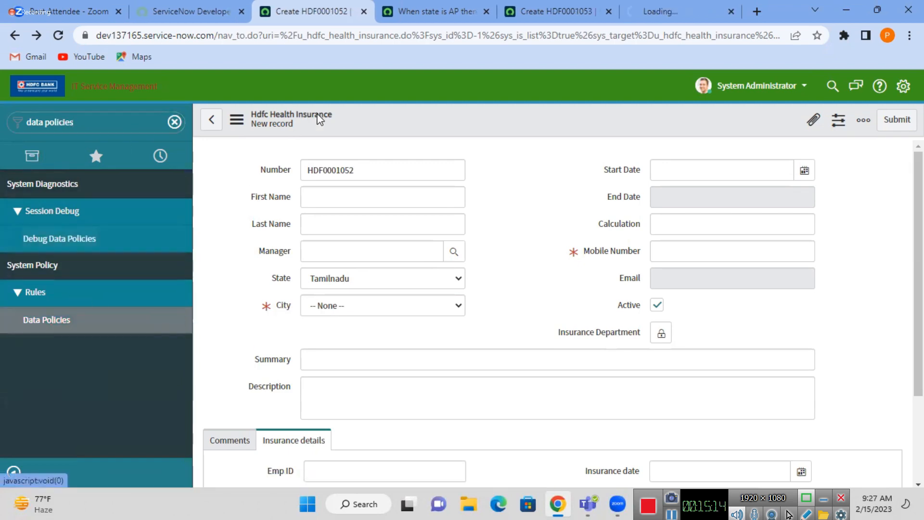
click(637, 6)
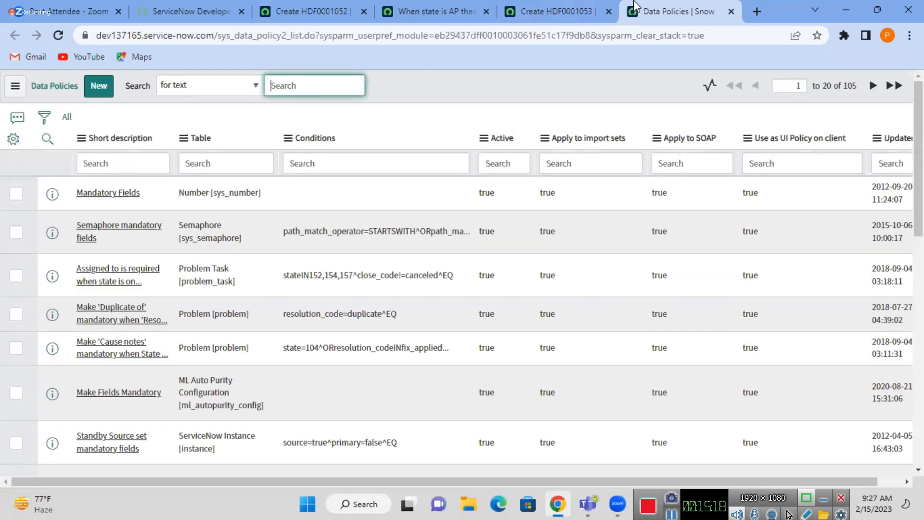
- Start a new data policy and set its table to Hdfc Health Insurance
click(98, 87)
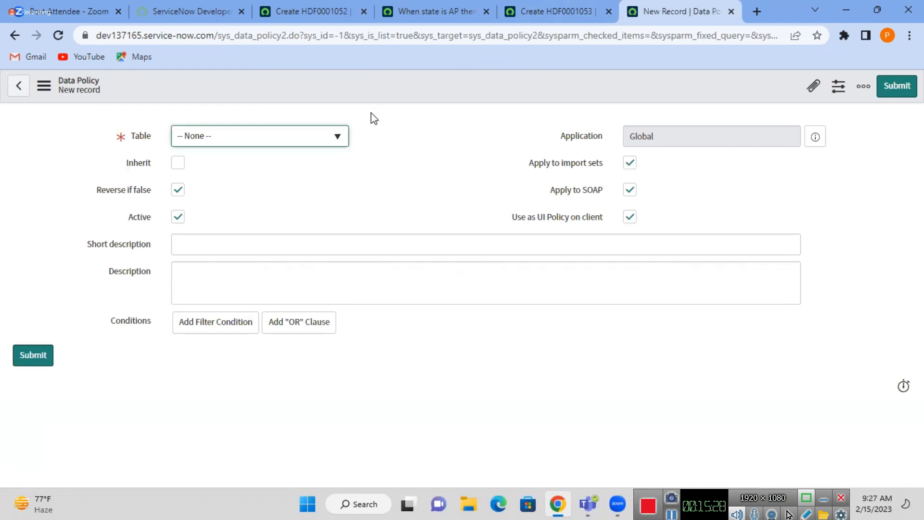
click(330, 145)
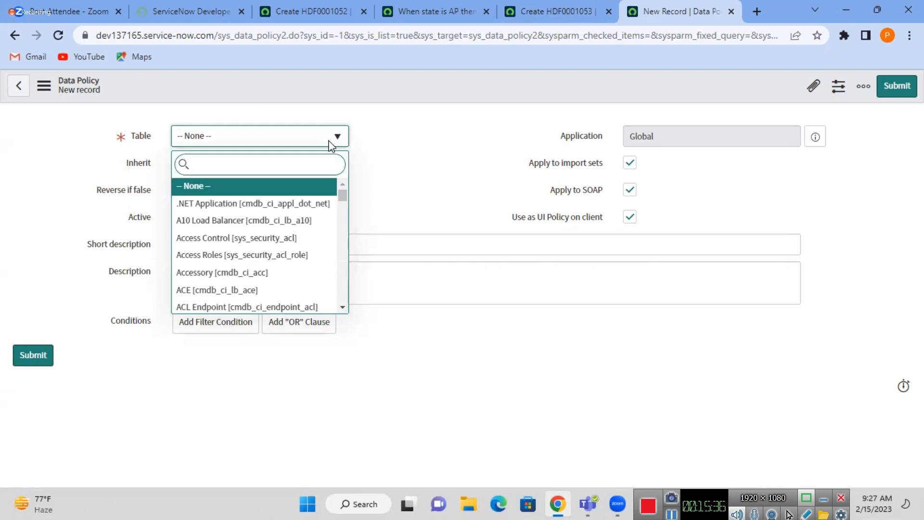
text(hdfc)
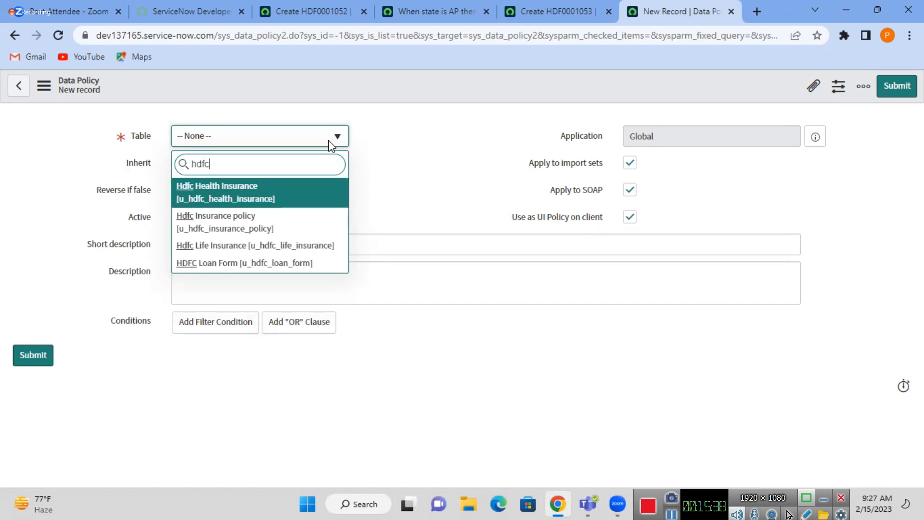
click(243, 198)
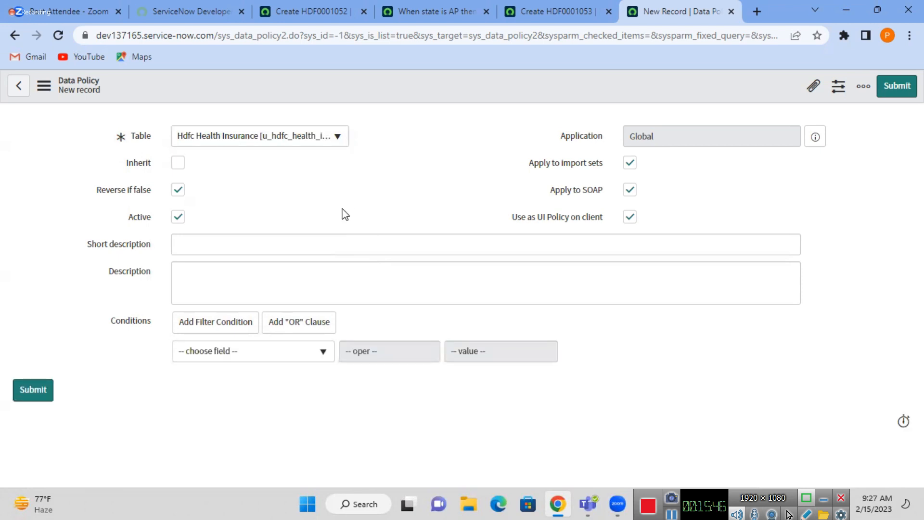
- Check the existing UI policy's conditions and the State choices on the Hdfc Health Insurance form
click(432, 7)
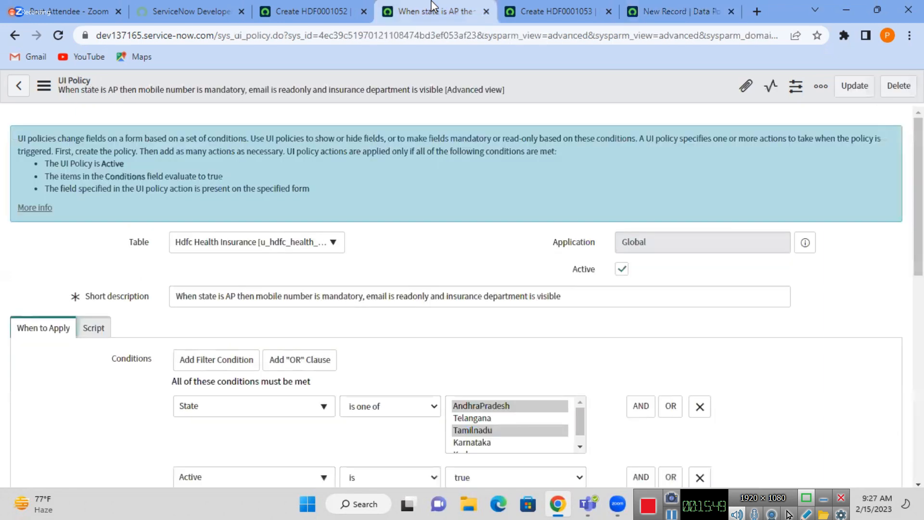
click(338, 7)
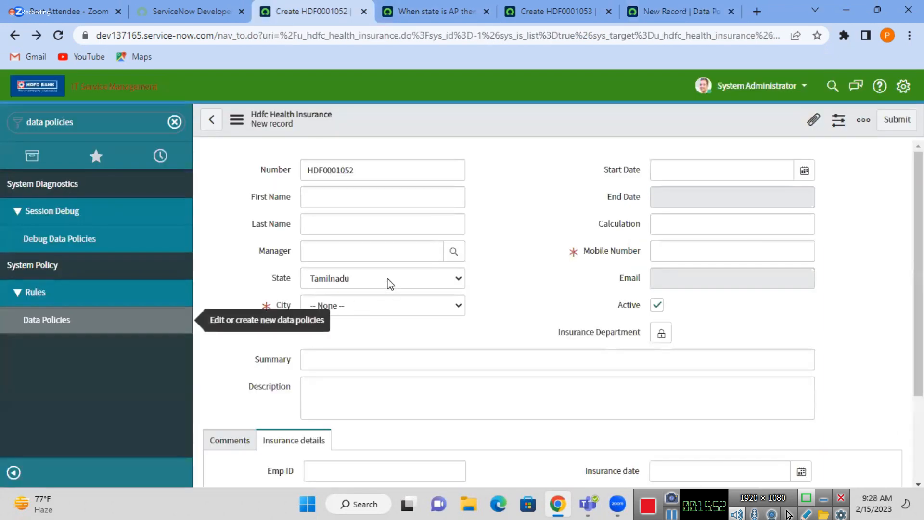
click(390, 283)
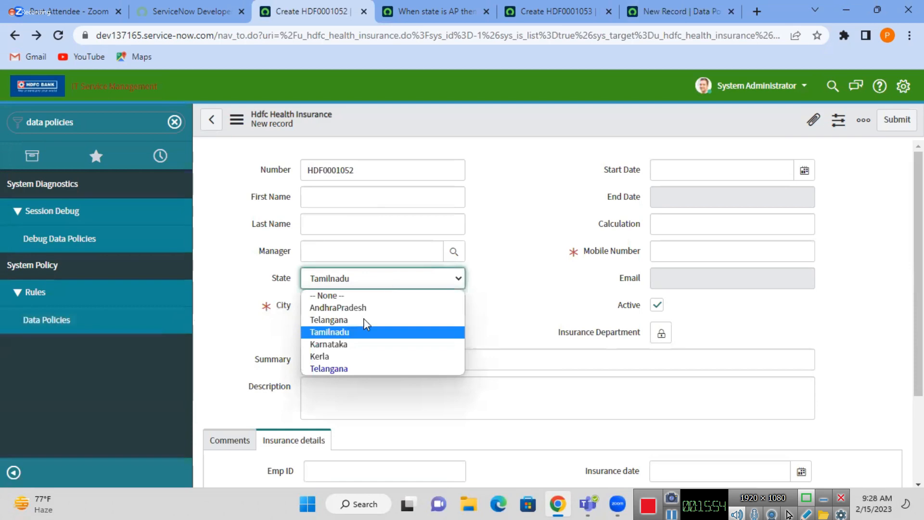
click(517, 248)
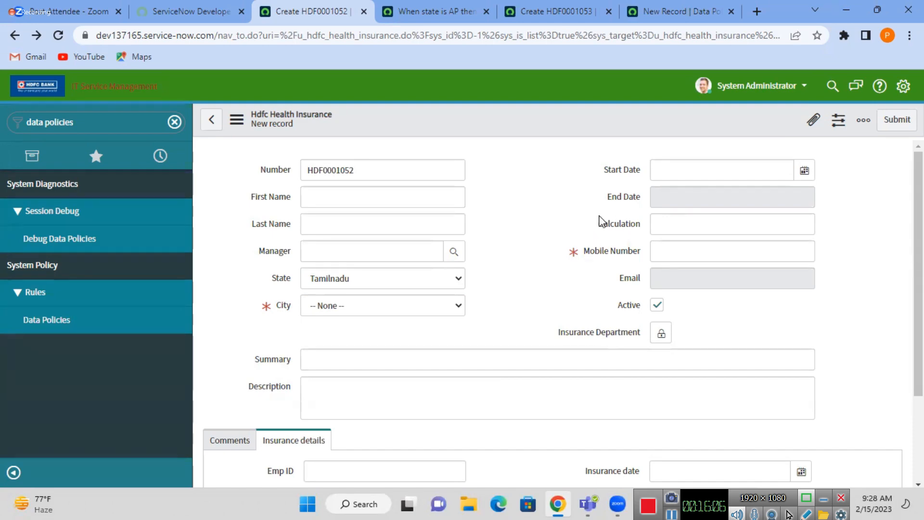
click(456, 7)
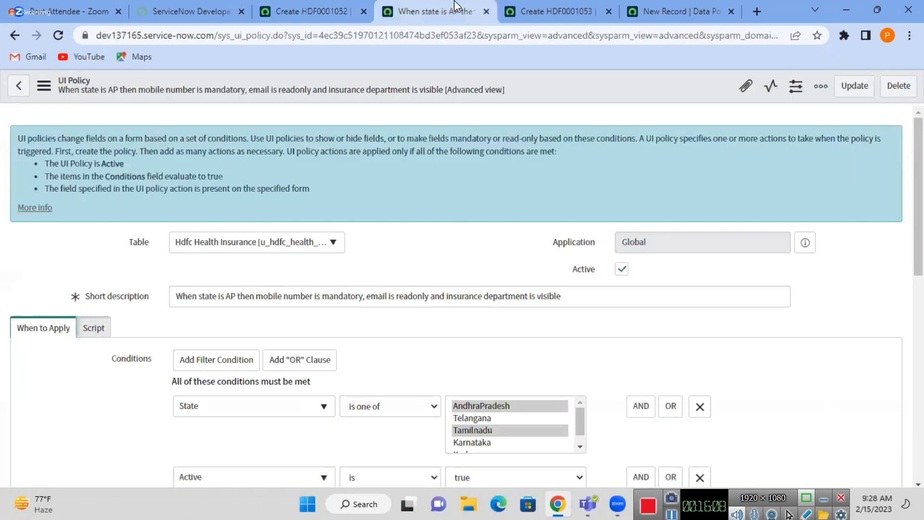
- Give the new data policy the short description "When state is Karnataka then start date is mandatory and calculation is Readonly" and save it
click(695, 7)
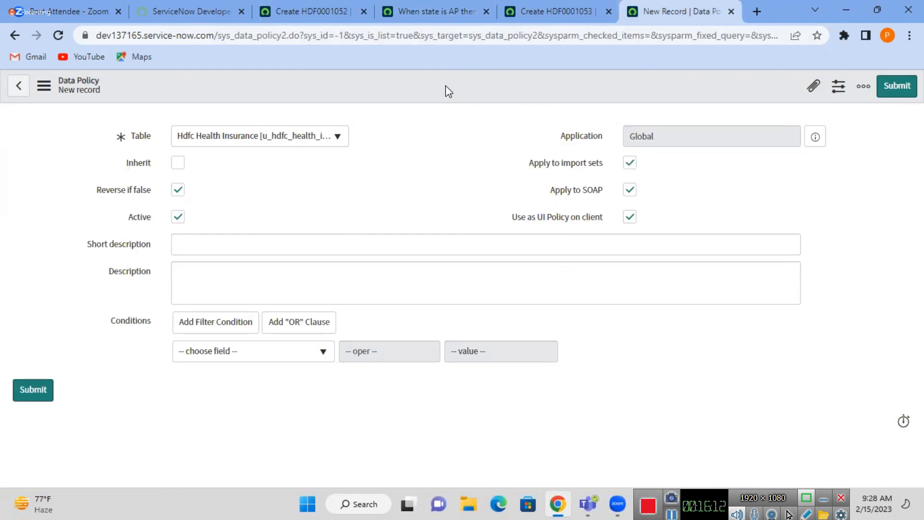
click(304, 234)
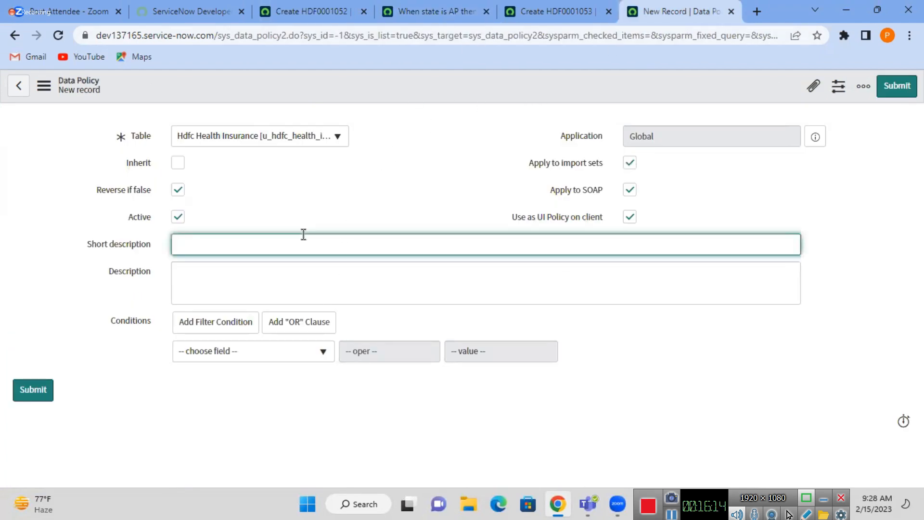
text(When state is Karnata)
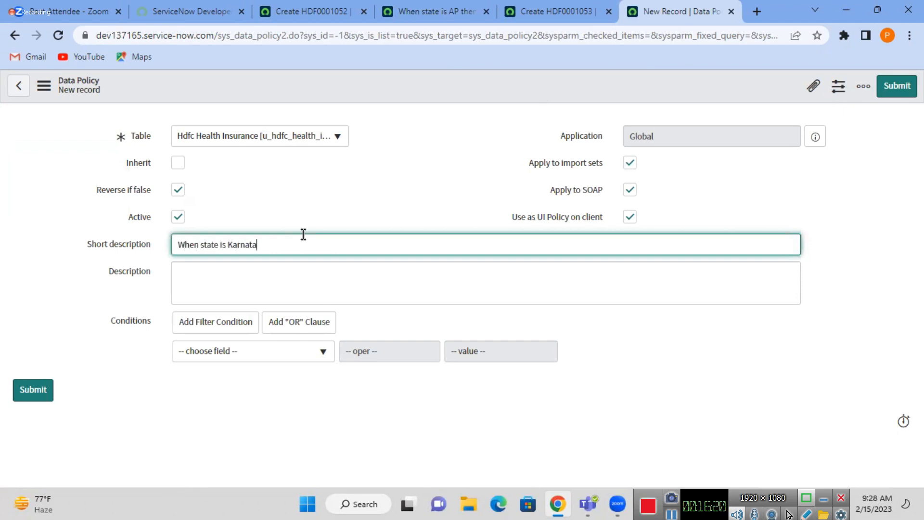
text(ka then start date is mandatory and)
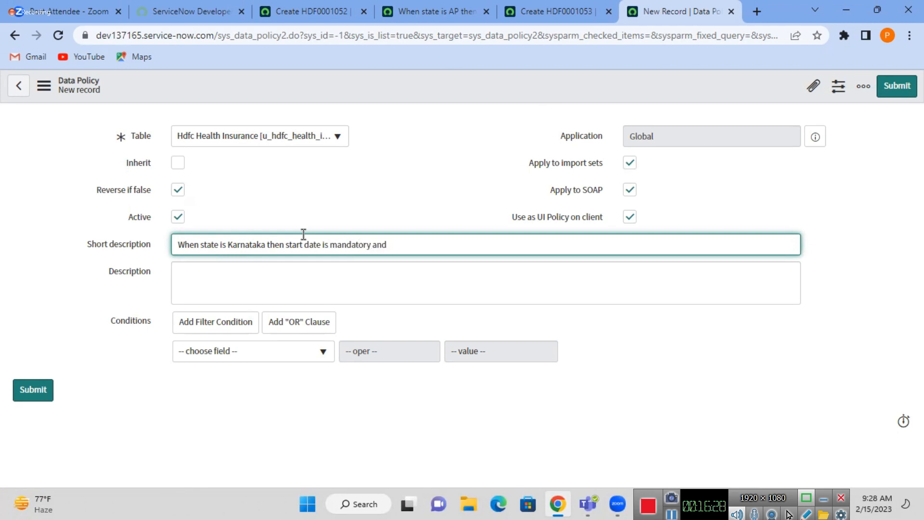
text( calu)
text(culatu)
key(BackSpace)
key(BackSpace)
text(tion is Readonly)
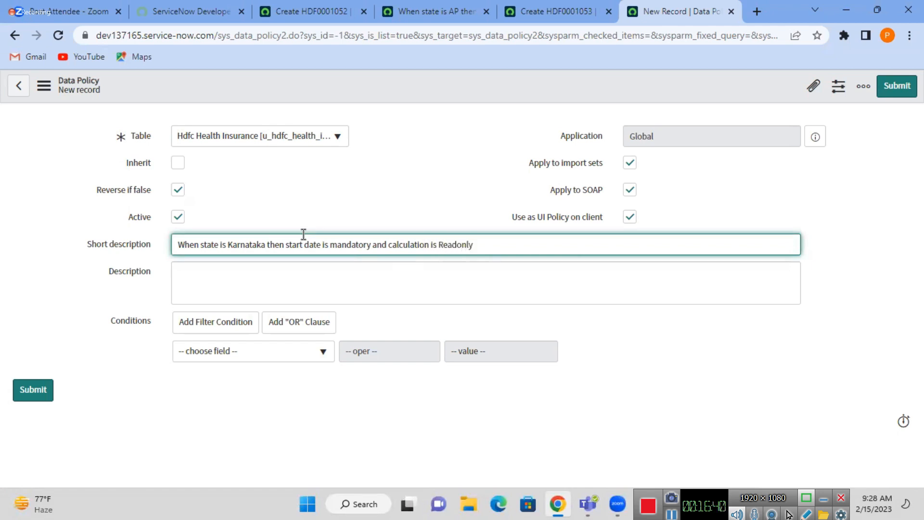
click(424, 94)
right_click(424, 94)
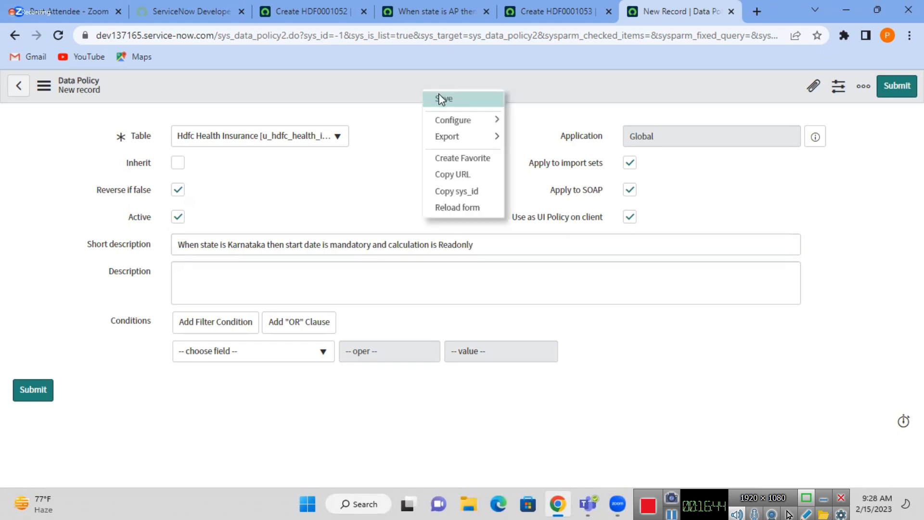
click(440, 99)
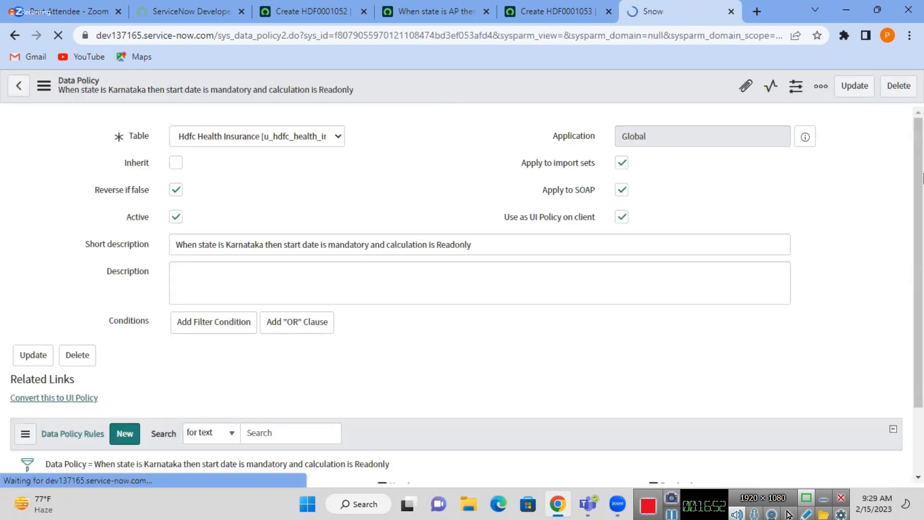
- Set the data policy's condition to State is Karnataka and save the record
drag(920, 176, 917, 245)
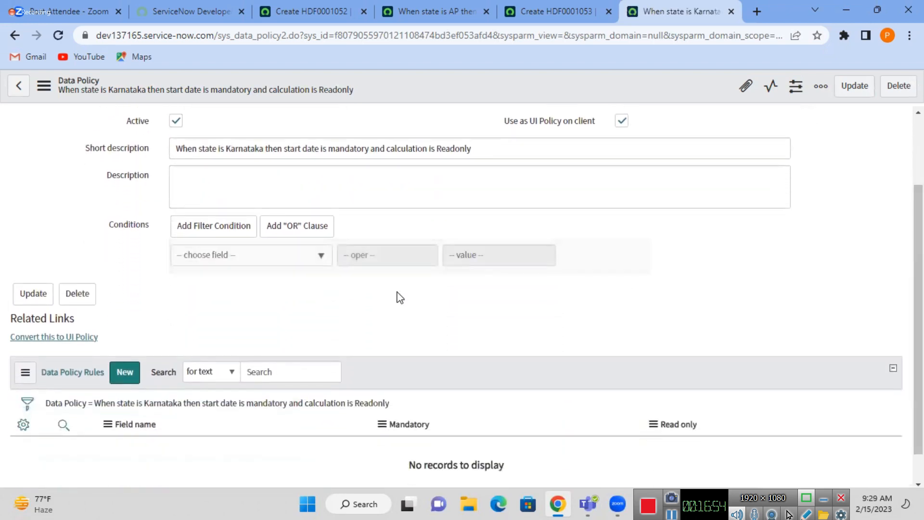
click(309, 257)
text(sta)
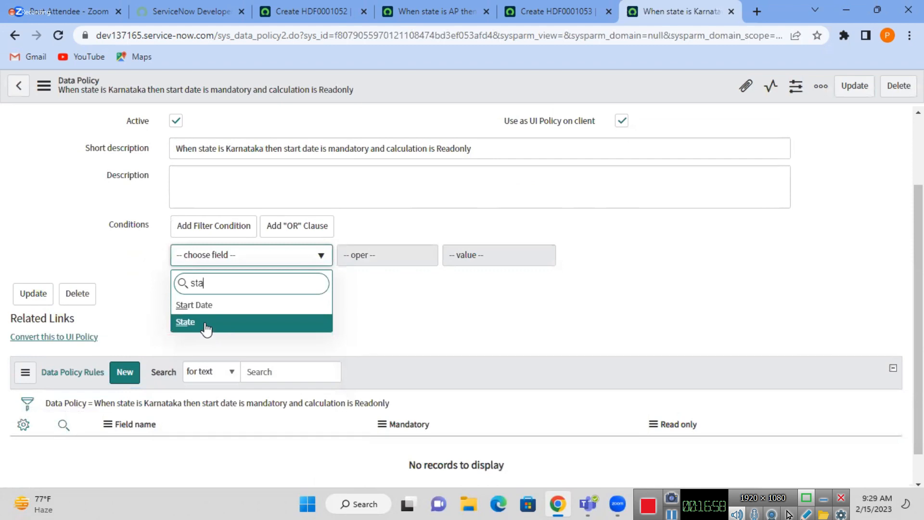
key(Return)
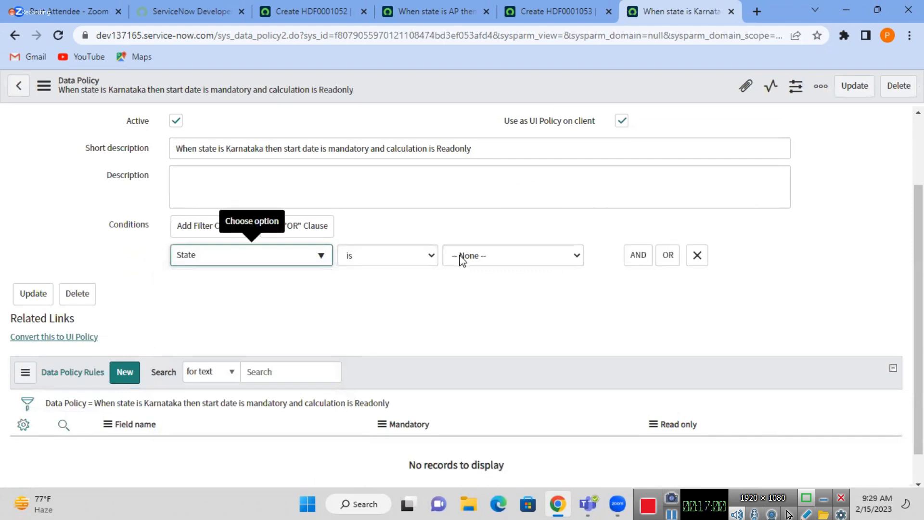
click(469, 260)
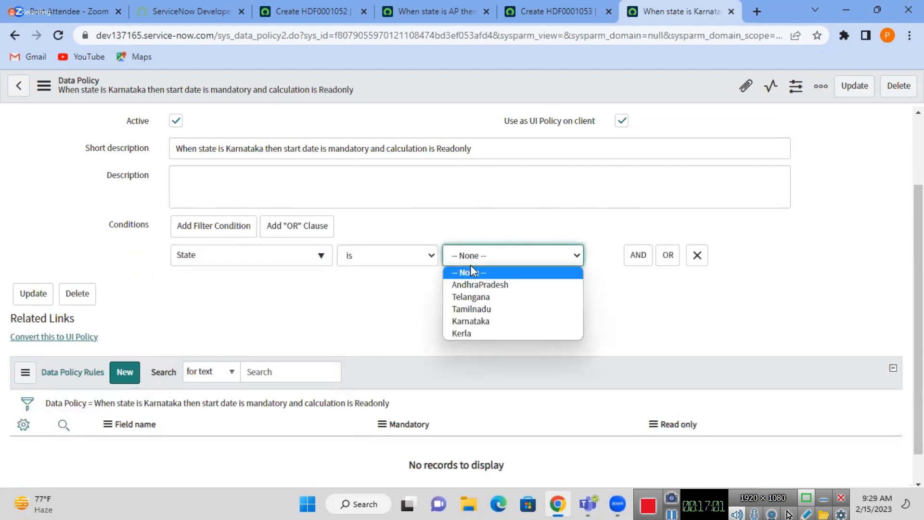
click(481, 321)
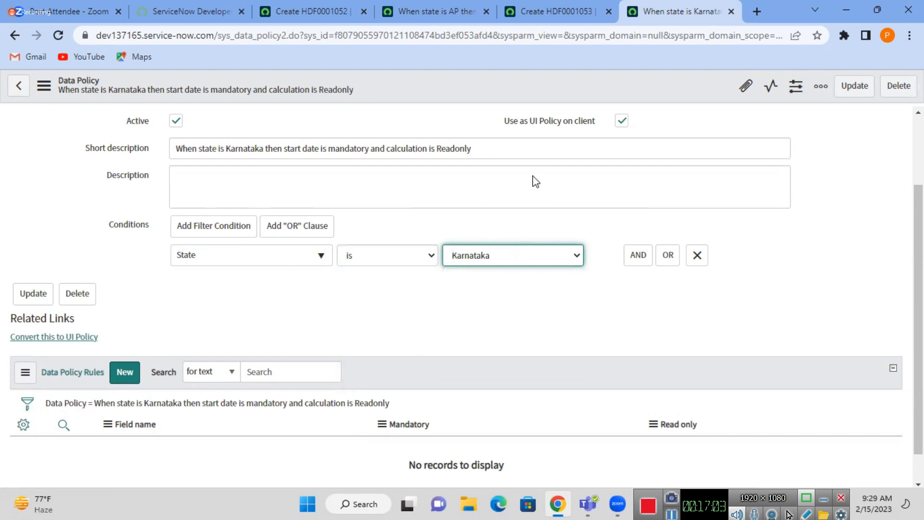
click(509, 89)
right_click(508, 89)
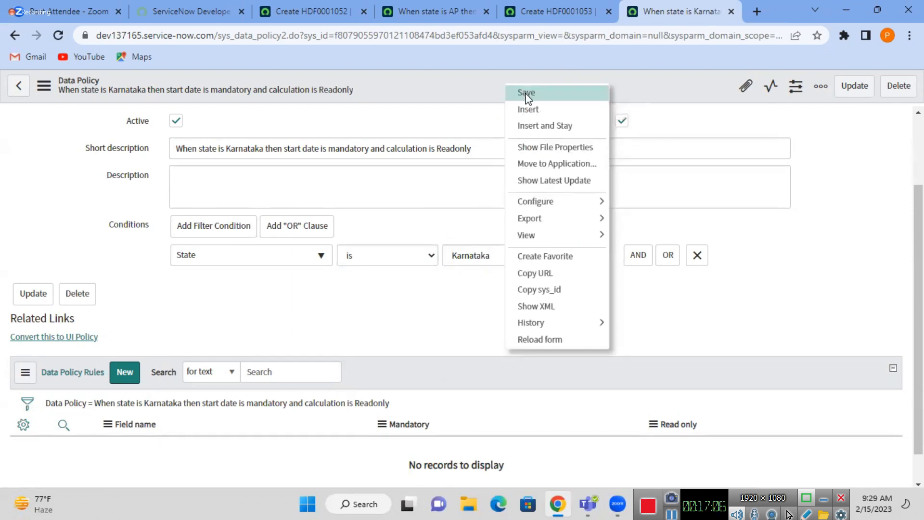
click(526, 95)
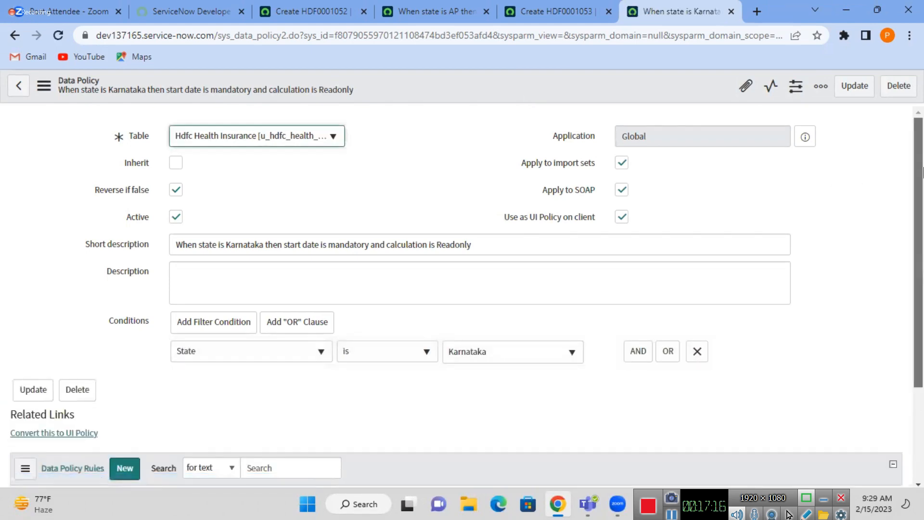
- Add a data policy rule for the Start Date field with Mandatory set to True and submit it
scroll(921, 265, down, 3)
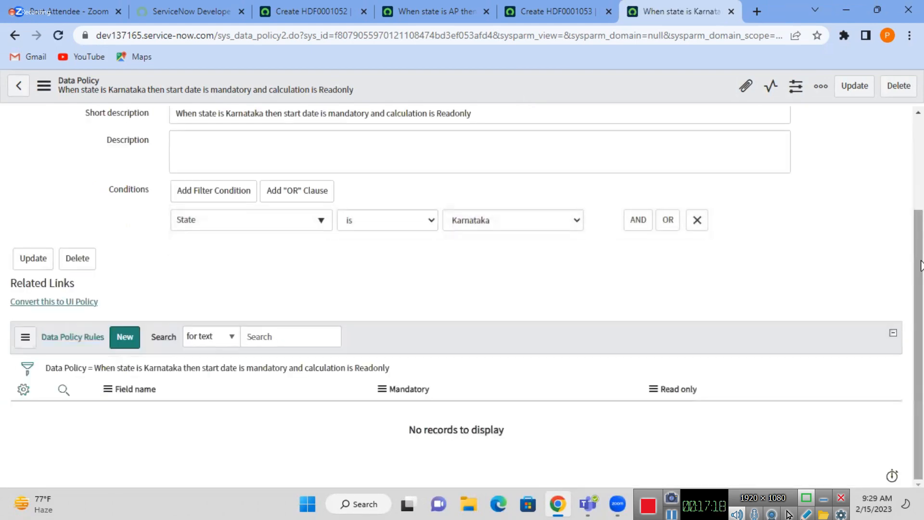
click(123, 338)
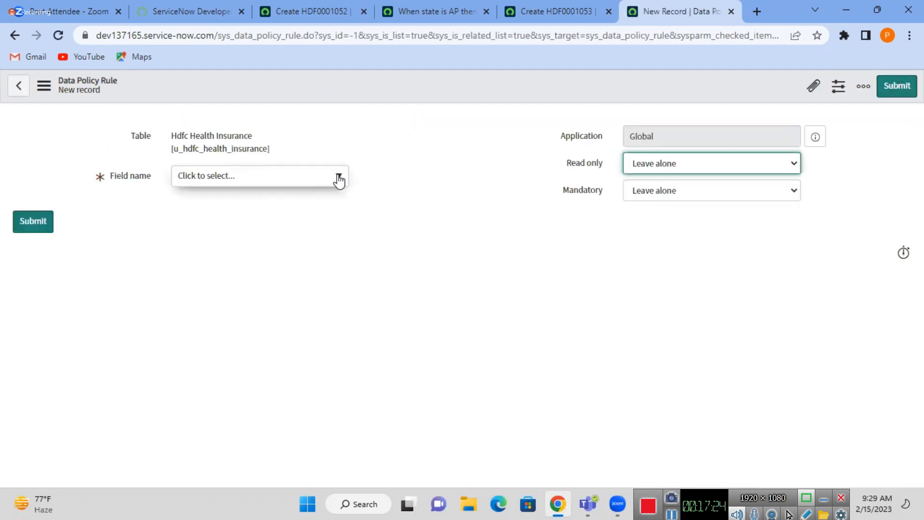
click(339, 180)
click(339, 180)
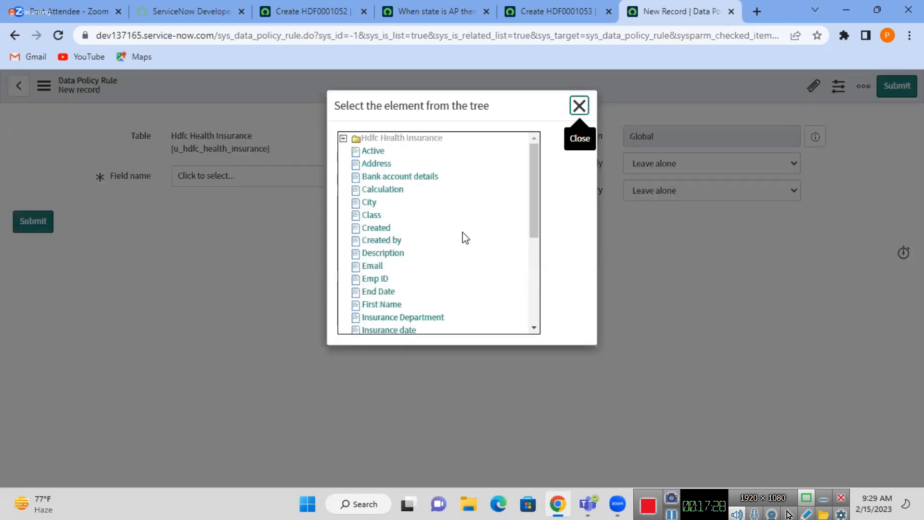
drag(539, 232, 540, 244)
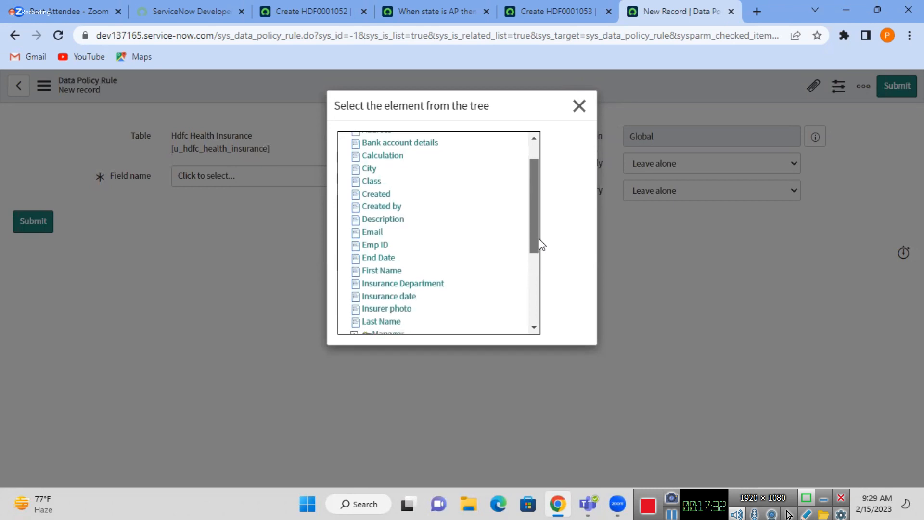
drag(539, 244, 530, 313)
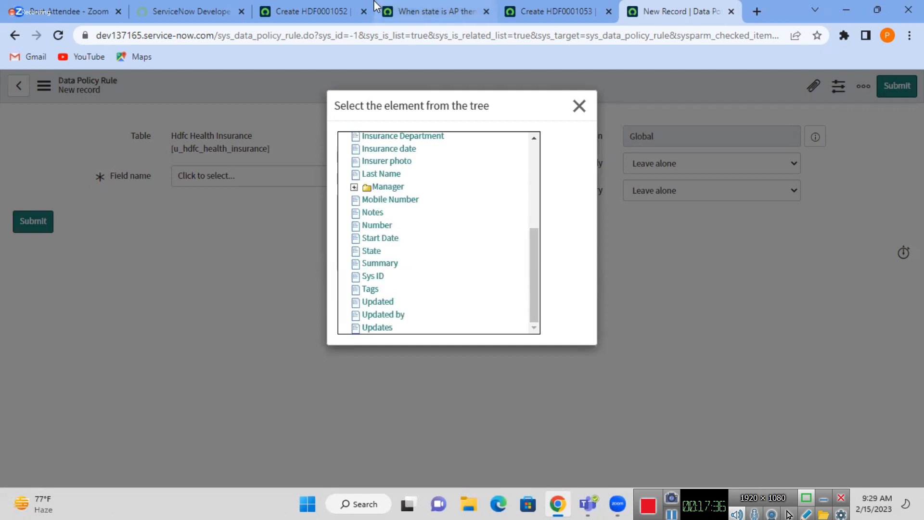
click(310, 11)
click(673, 7)
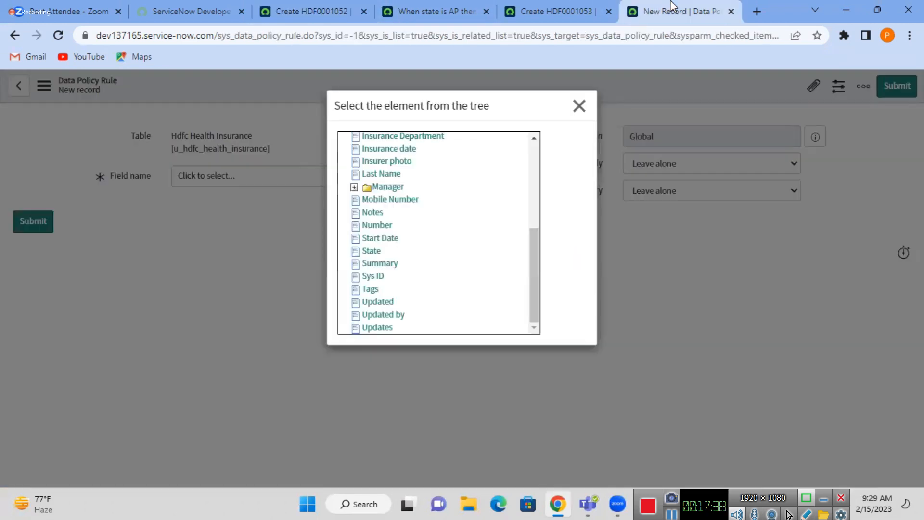
click(373, 238)
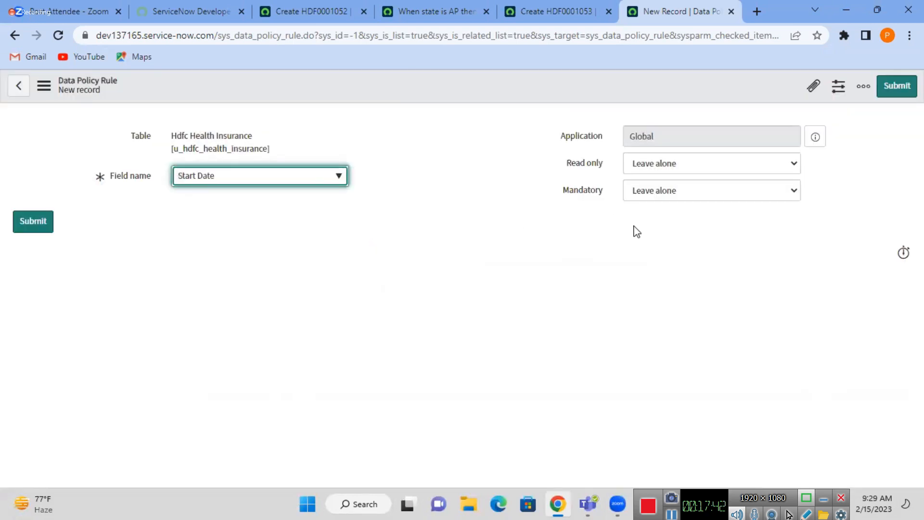
click(648, 192)
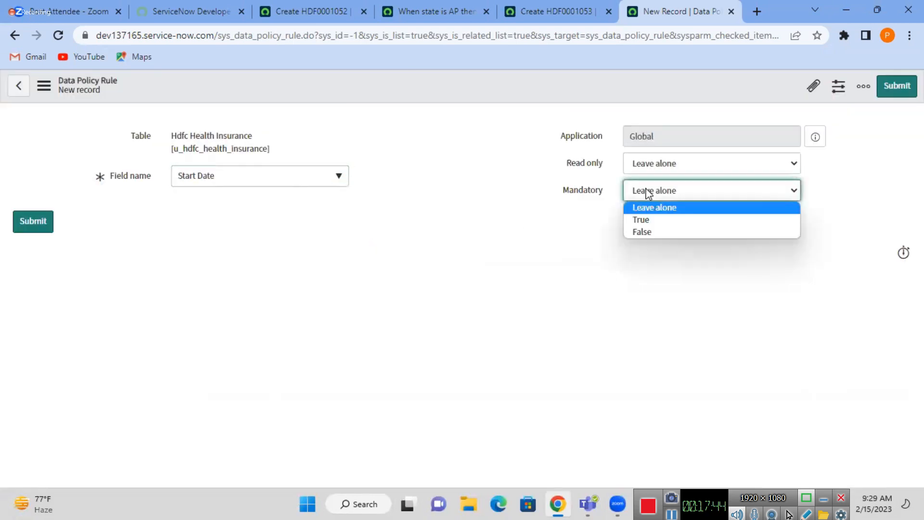
click(648, 219)
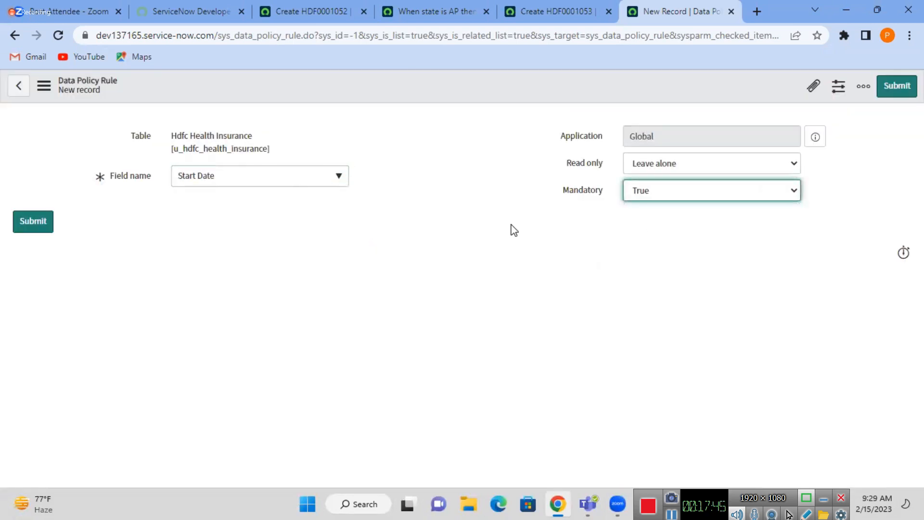
click(51, 225)
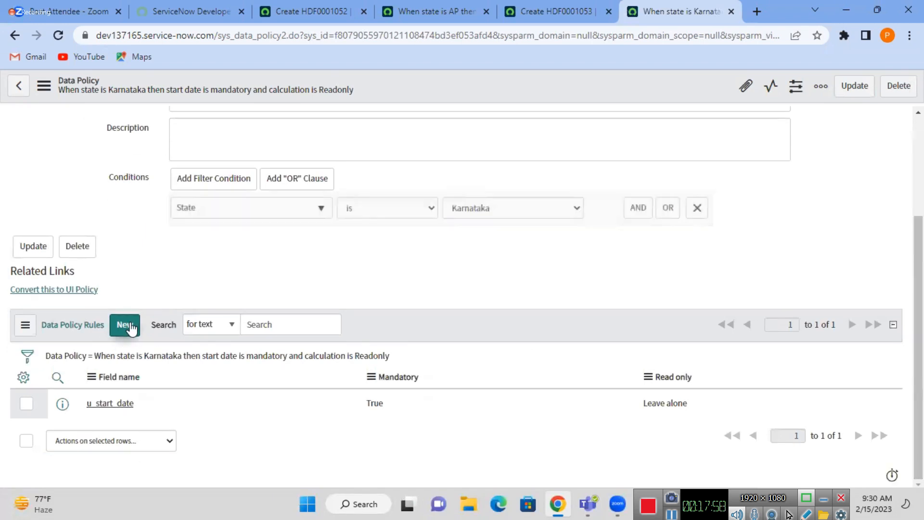
- Add a second data policy rule for the Calculation field with Read only set to True and submit it
click(130, 327)
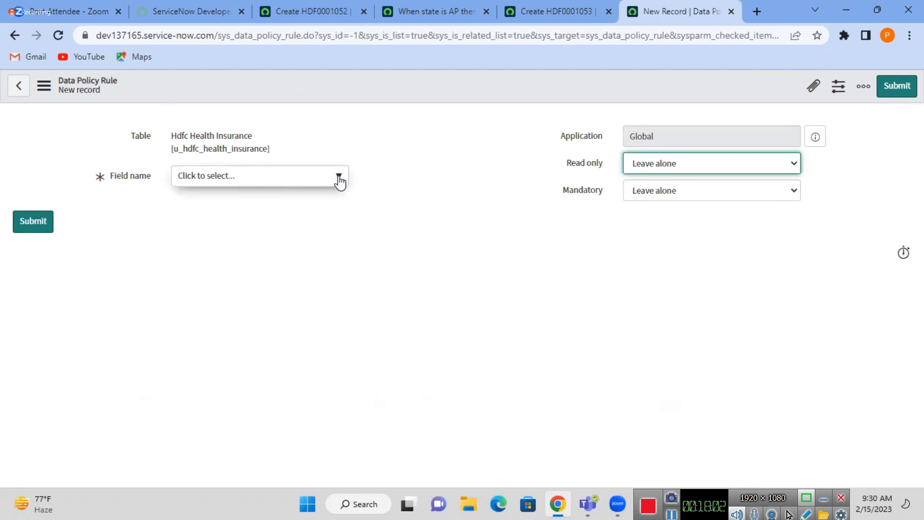
click(339, 178)
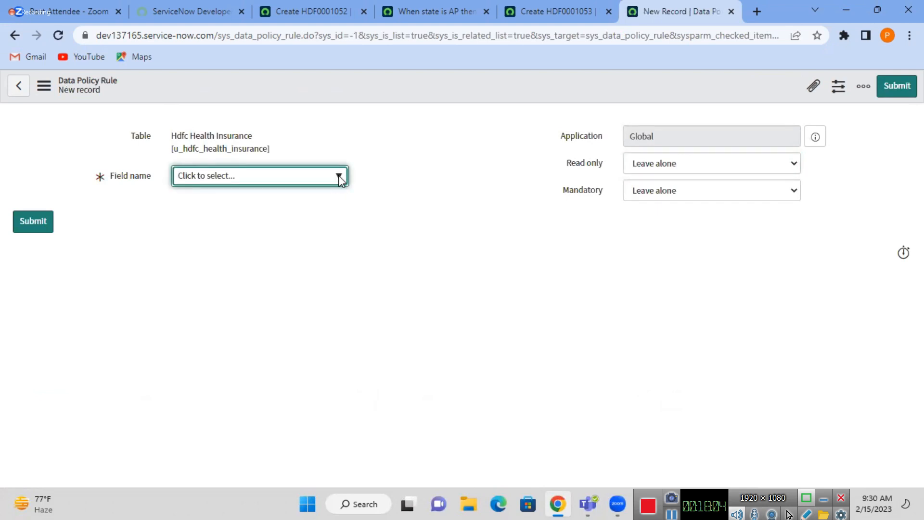
click(340, 179)
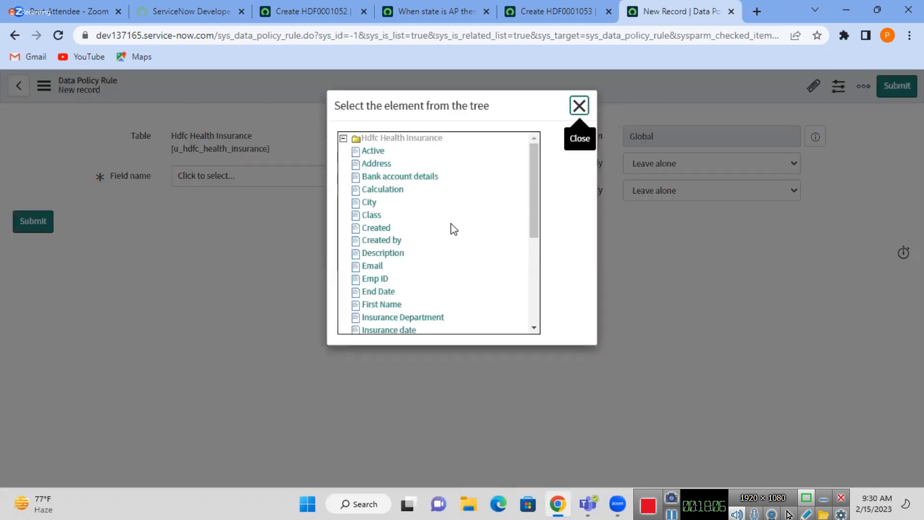
click(392, 190)
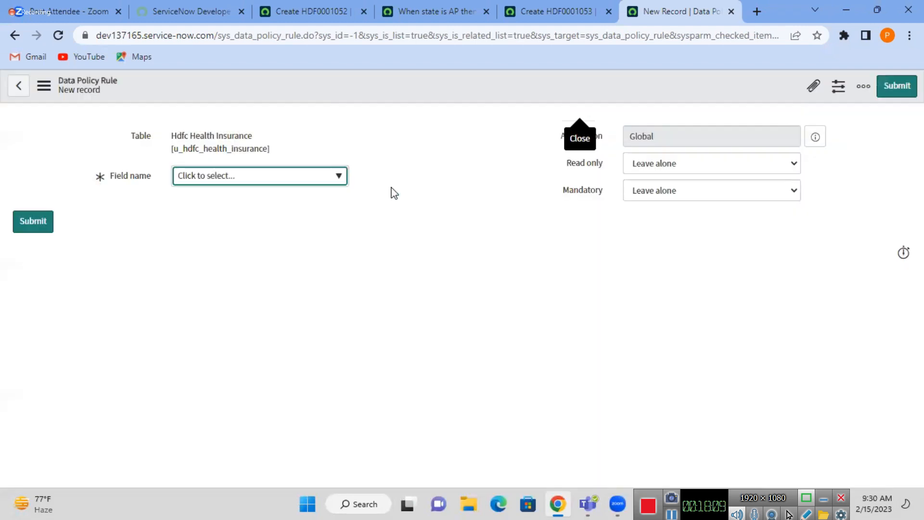
click(658, 165)
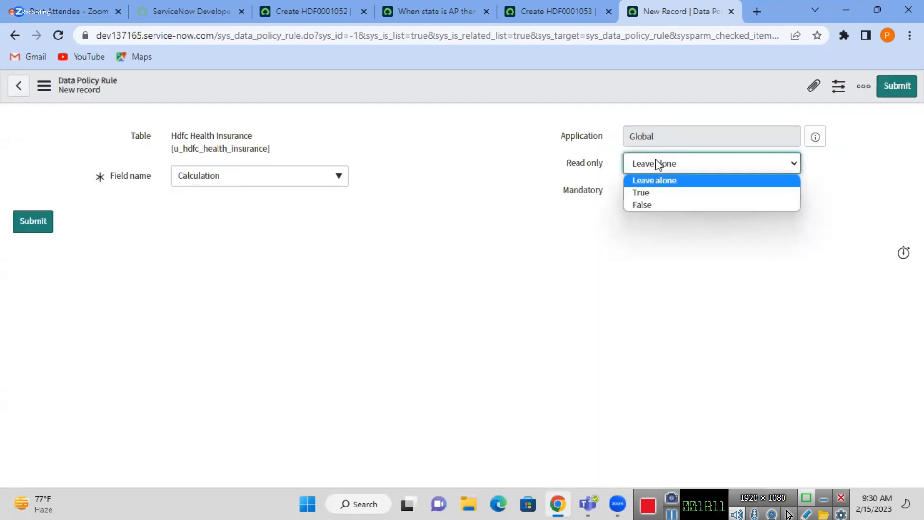
click(654, 195)
click(33, 222)
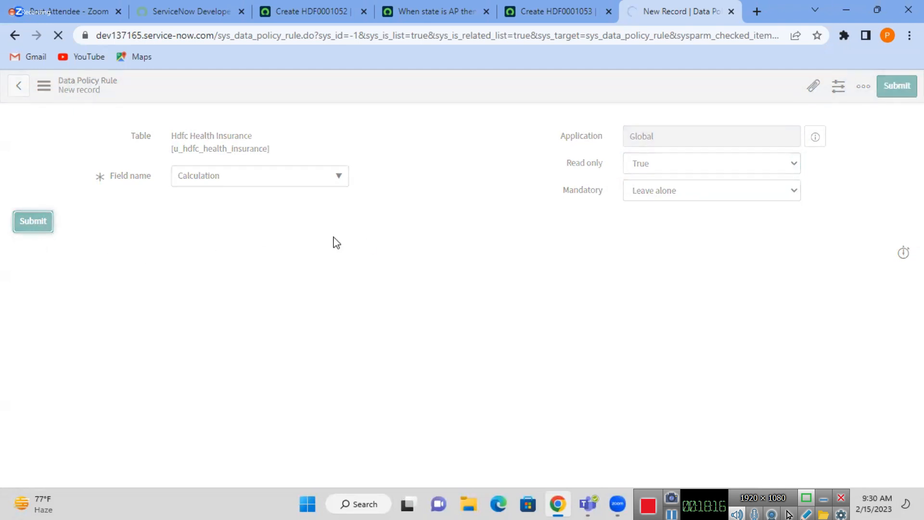
- Close the Hdfc Life Insurance new record form, discarding its unsaved changes
click(420, 8)
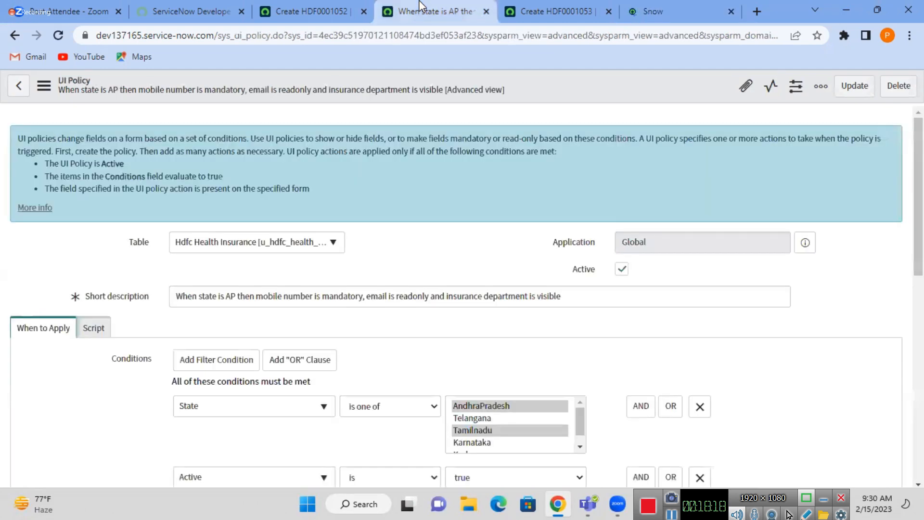
click(646, 8)
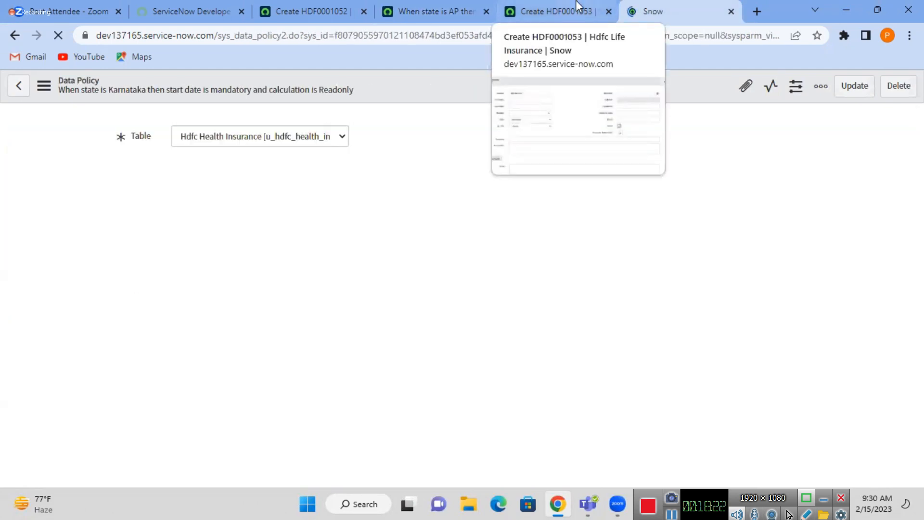
click(551, 8)
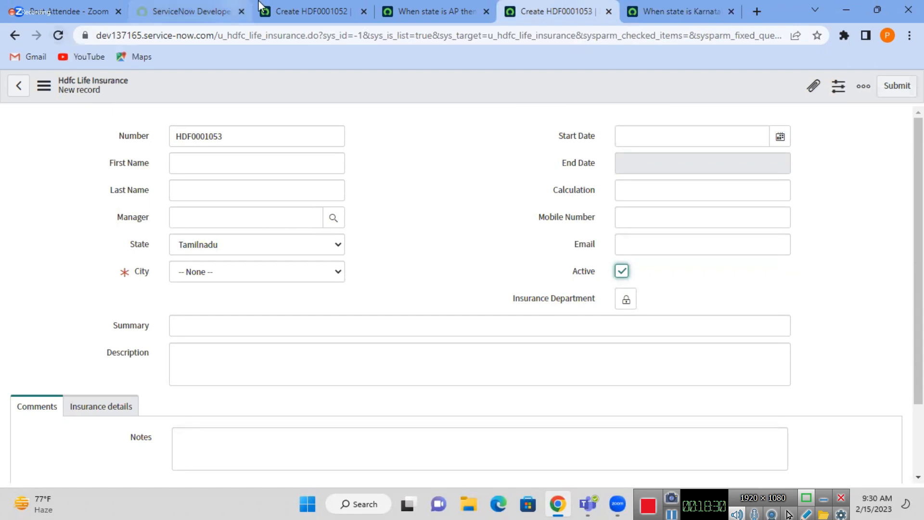
click(329, 2)
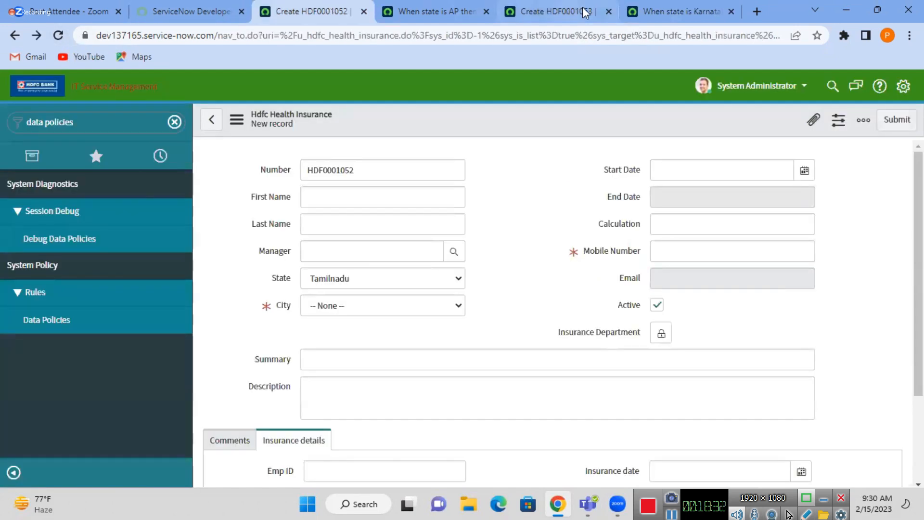
click(608, 11)
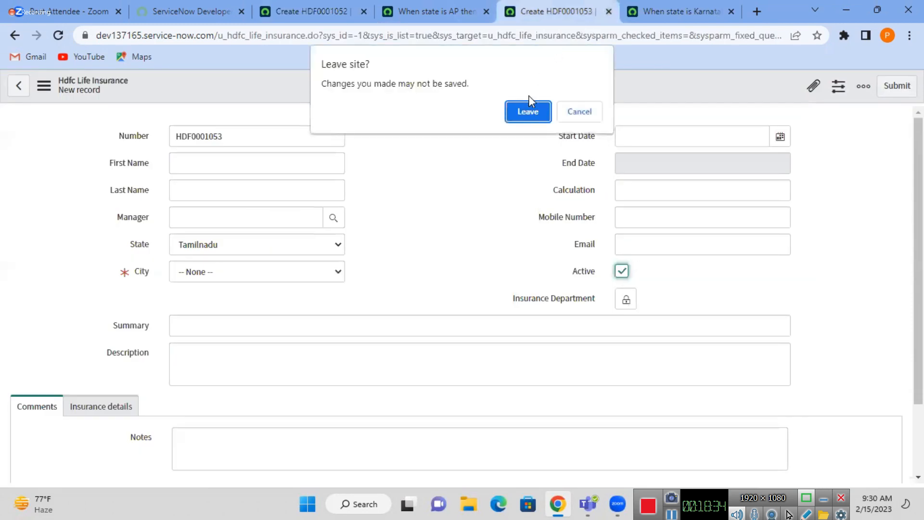
click(529, 111)
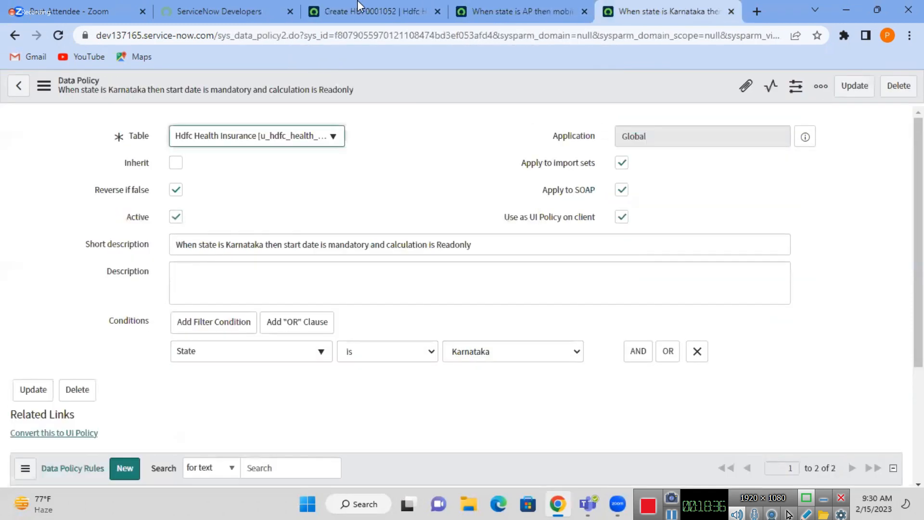
- Reload the new Hdfc Health Insurance form and set State to Karnataka to test the data policy on Start Date and Calculation
click(358, 7)
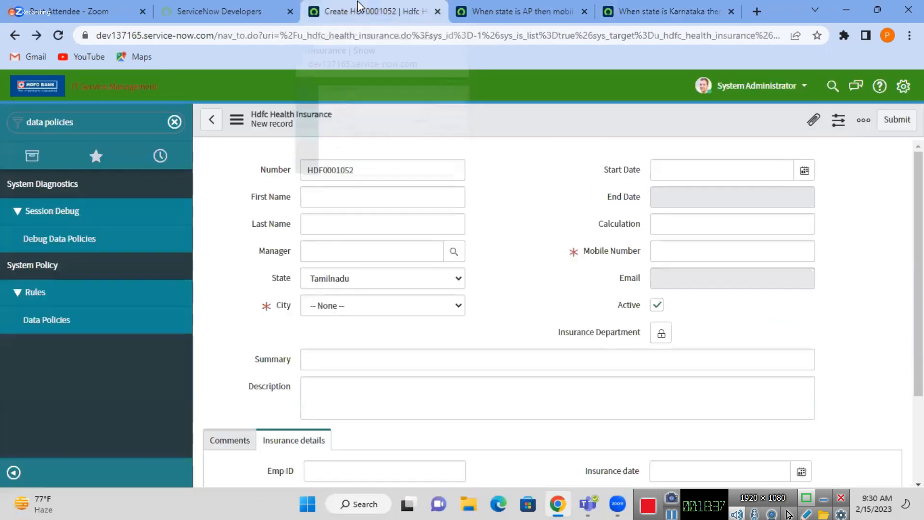
click(58, 39)
click(520, 137)
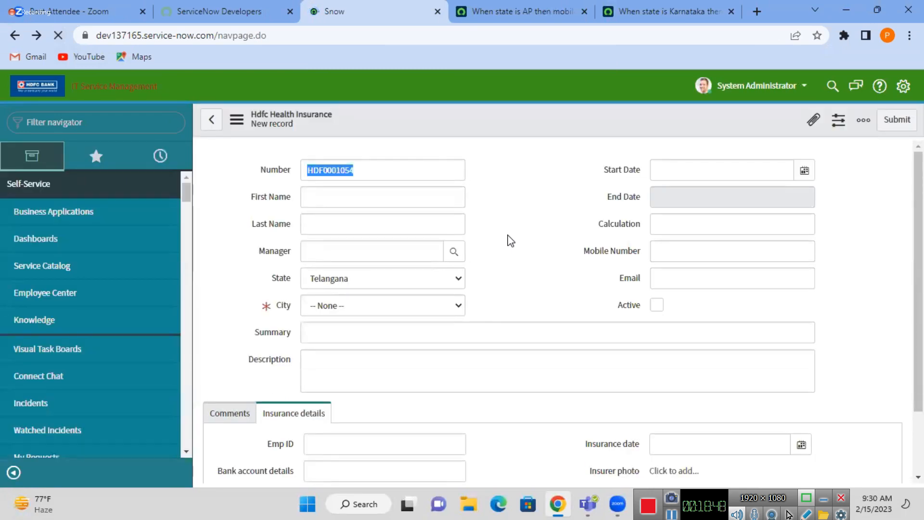
click(356, 282)
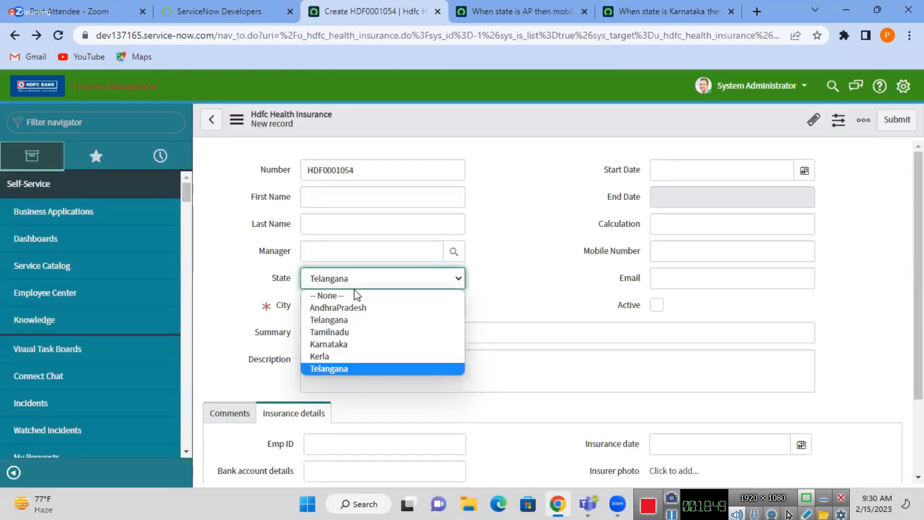
click(343, 345)
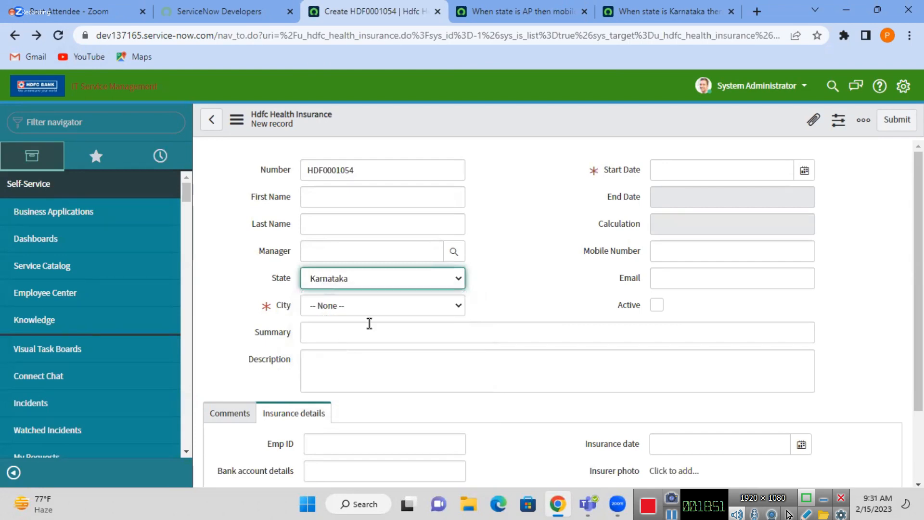
click(665, 198)
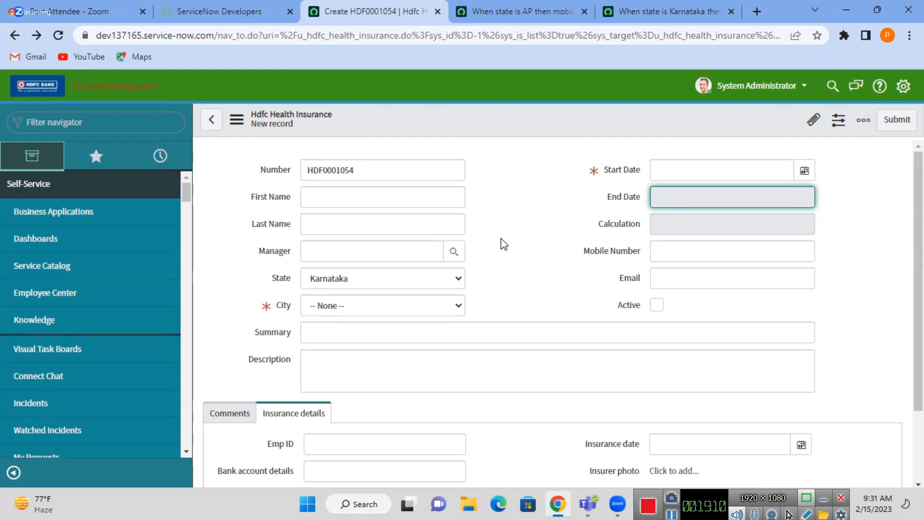
- Find the Hdfc Health Insurances list by filtering for "hdfc", discard the unsaved form, and start a new record
click(85, 122)
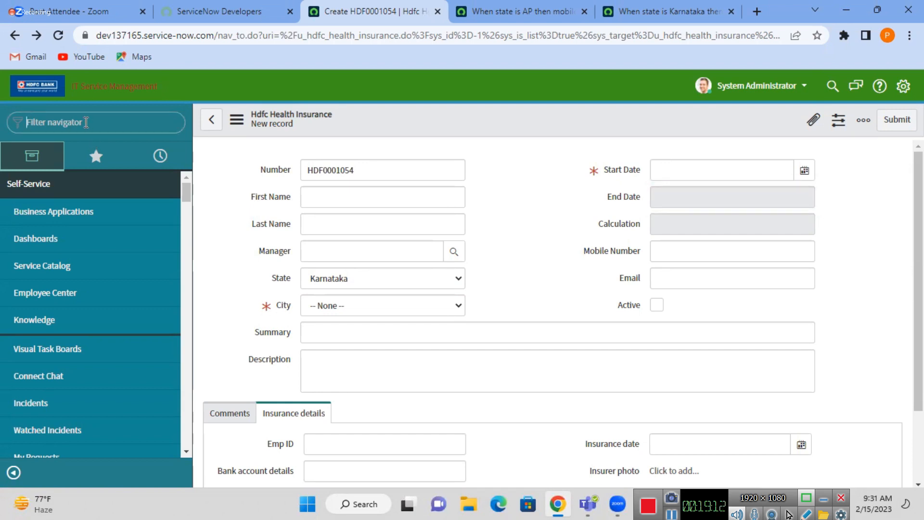
text(hdfc)
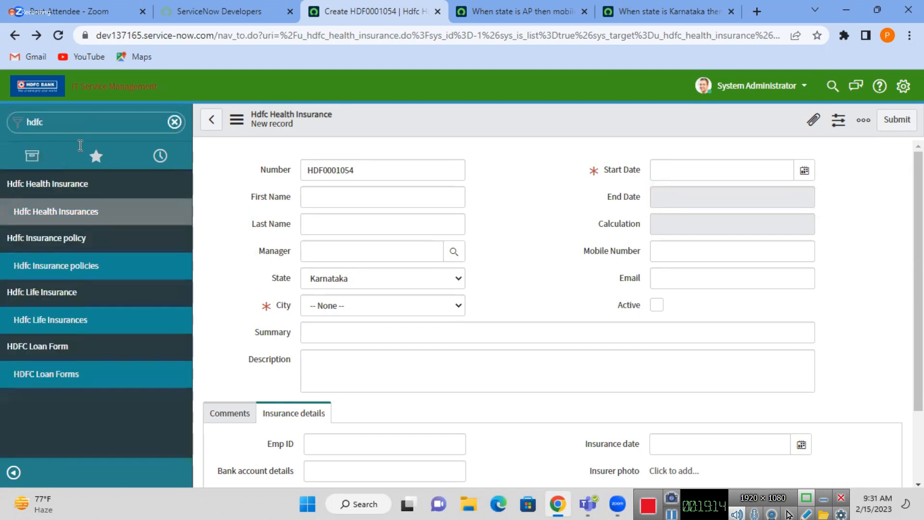
click(76, 212)
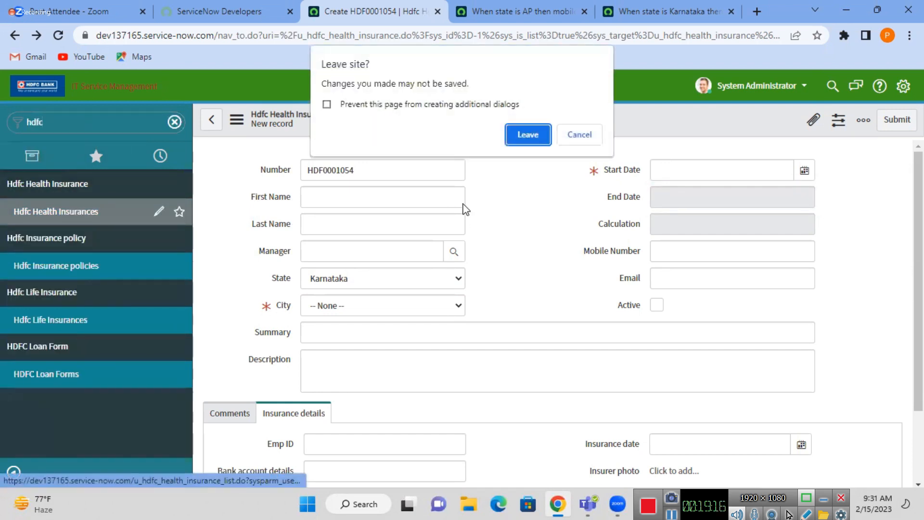
click(530, 137)
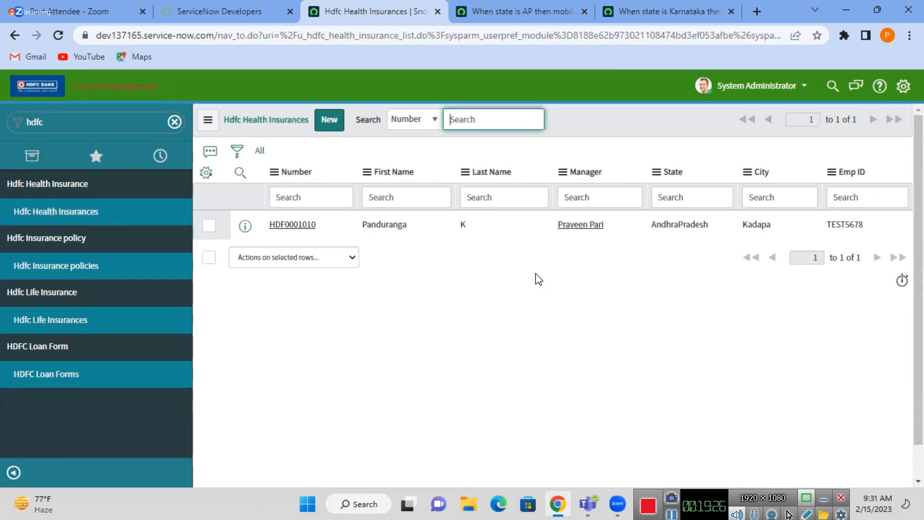
click(330, 124)
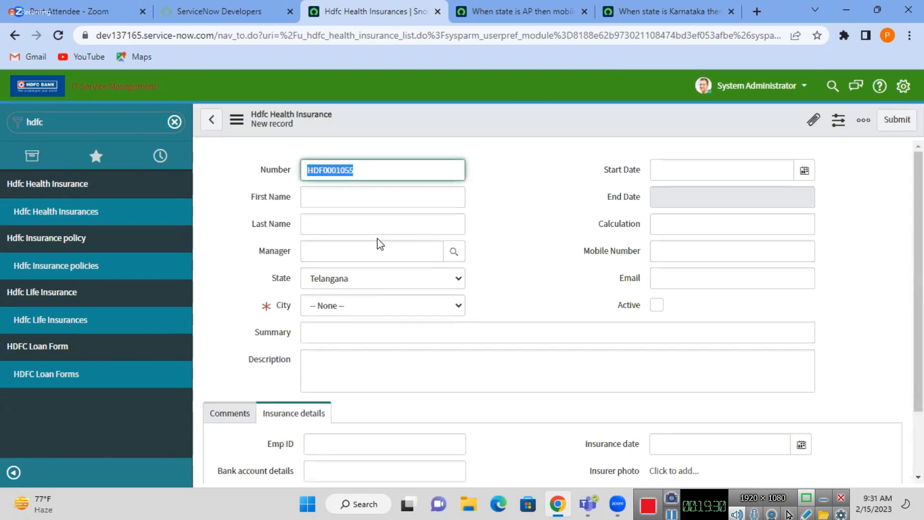
- Set State to Telangana and City to Warangal on the new health insurance record and submit it
click(379, 311)
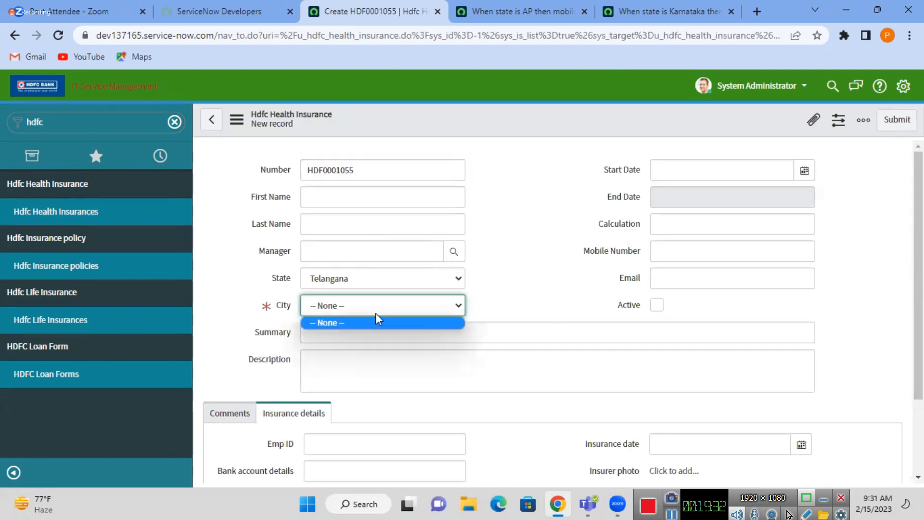
click(373, 310)
click(370, 307)
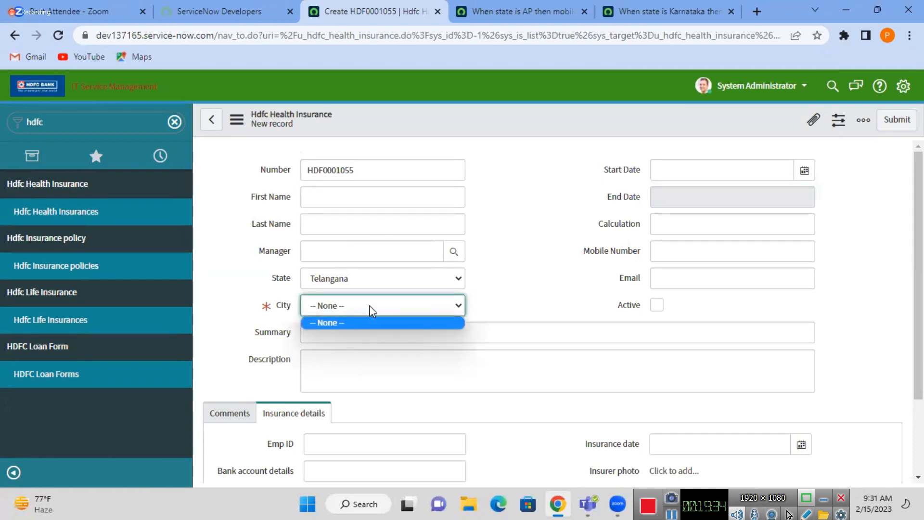
click(357, 284)
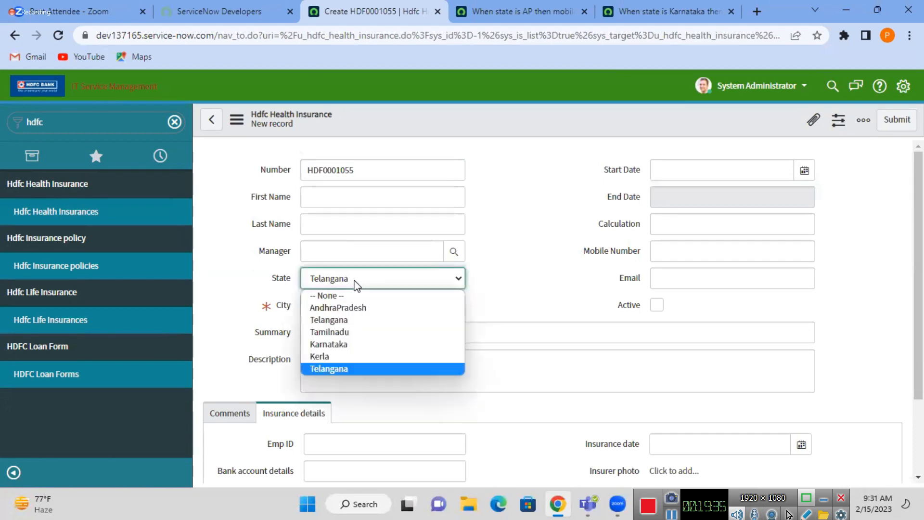
click(349, 320)
click(348, 308)
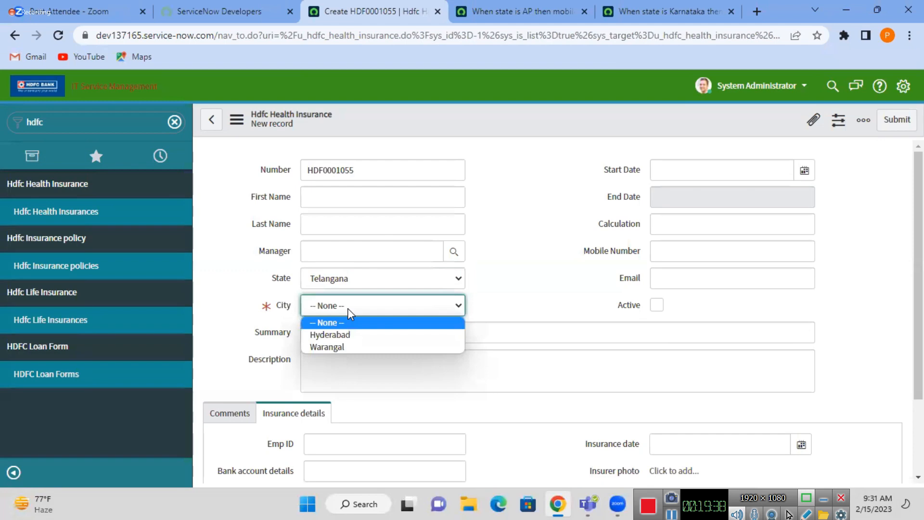
click(351, 346)
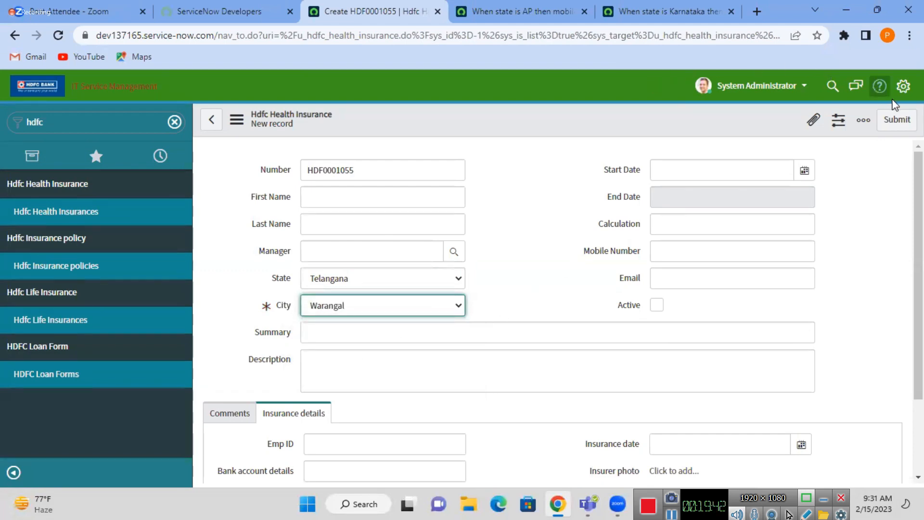
click(894, 124)
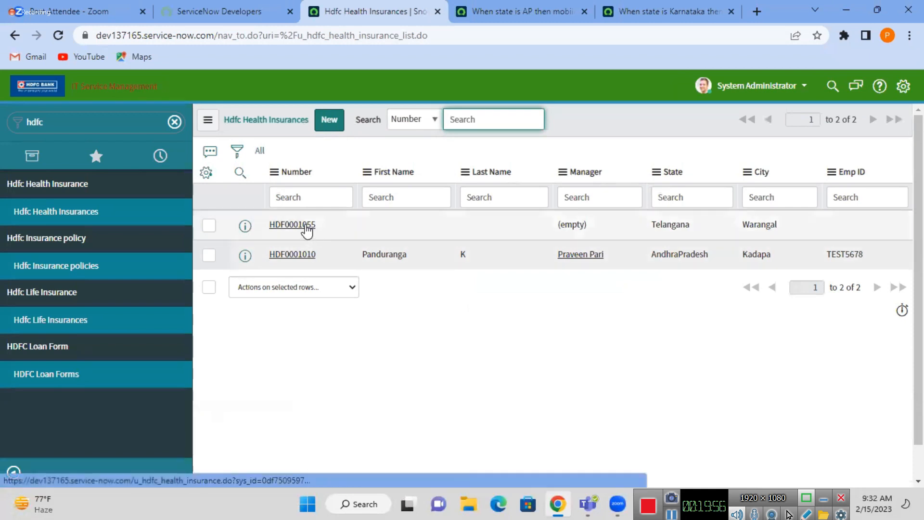
- Open the column personalization for the Hdfc Health Insurances list and add Mobile Number to the selected columns
click(206, 173)
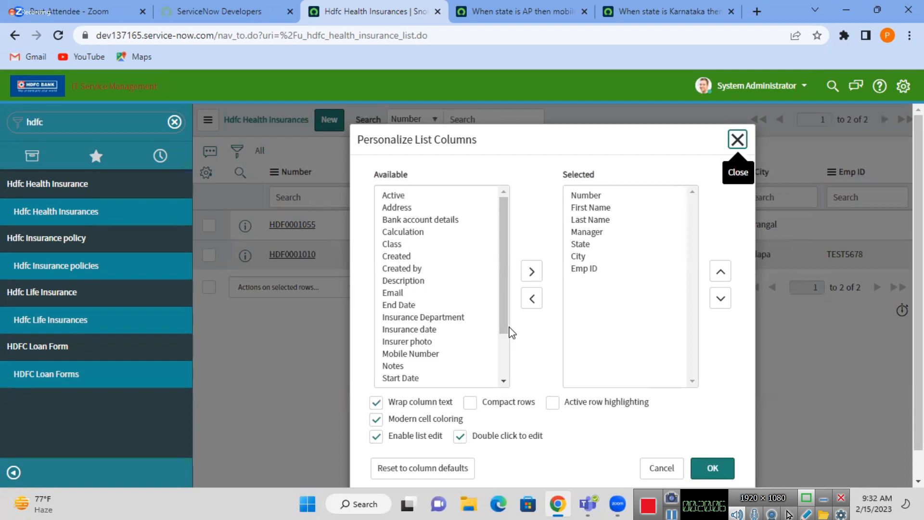
click(509, 361)
scroll(501, 347, down, 2)
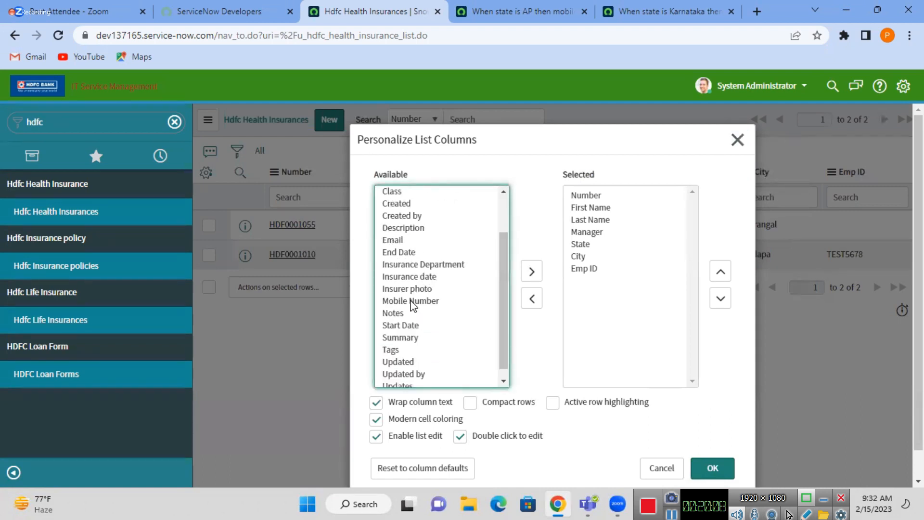
click(413, 301)
click(532, 273)
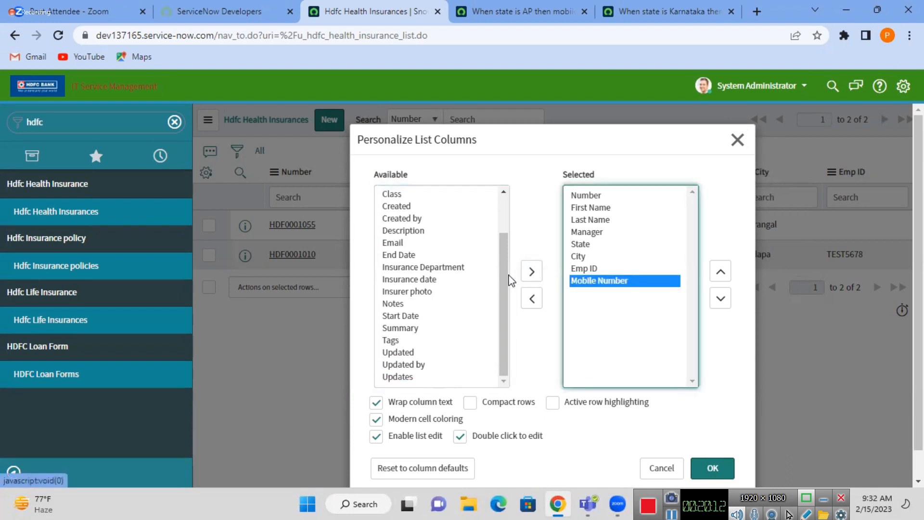
- Check the Karnataka data policy record for its fields, and add Start Date to the list's selected columns
drag(502, 273, 495, 228)
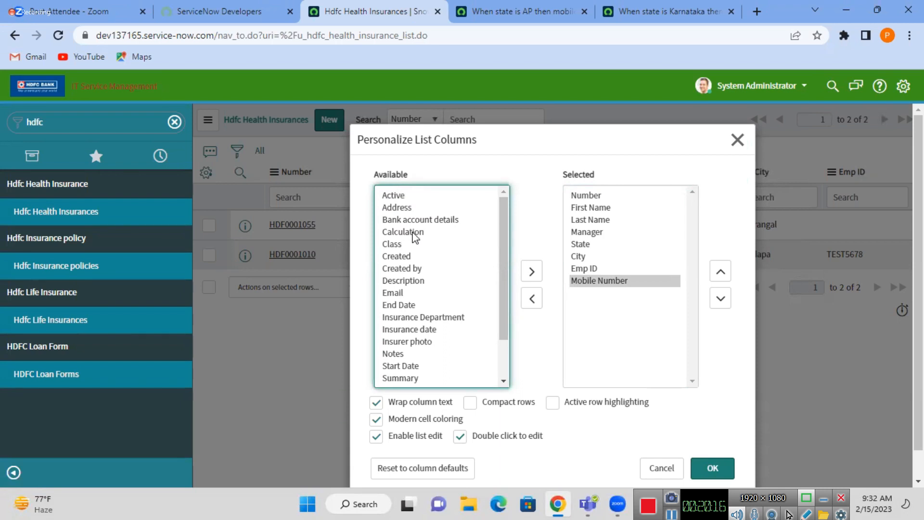
click(160, 155)
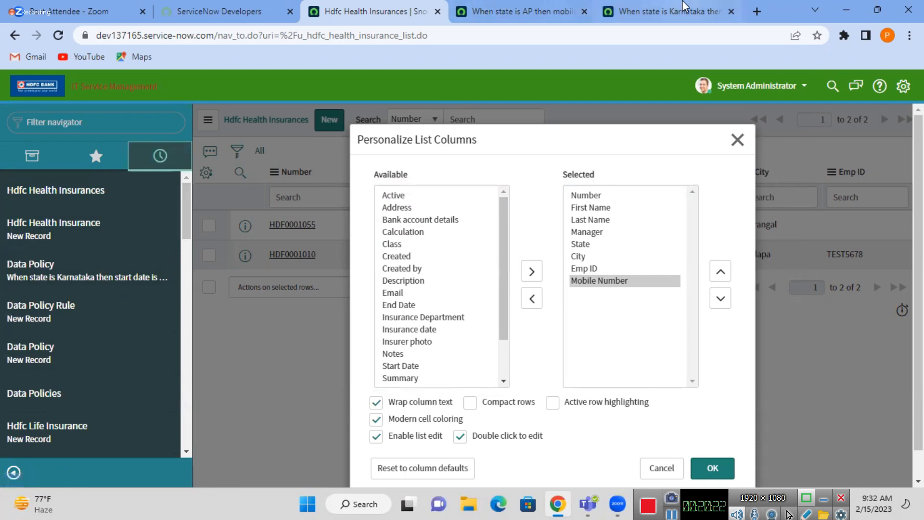
click(670, 11)
drag(919, 207, 919, 333)
click(377, 10)
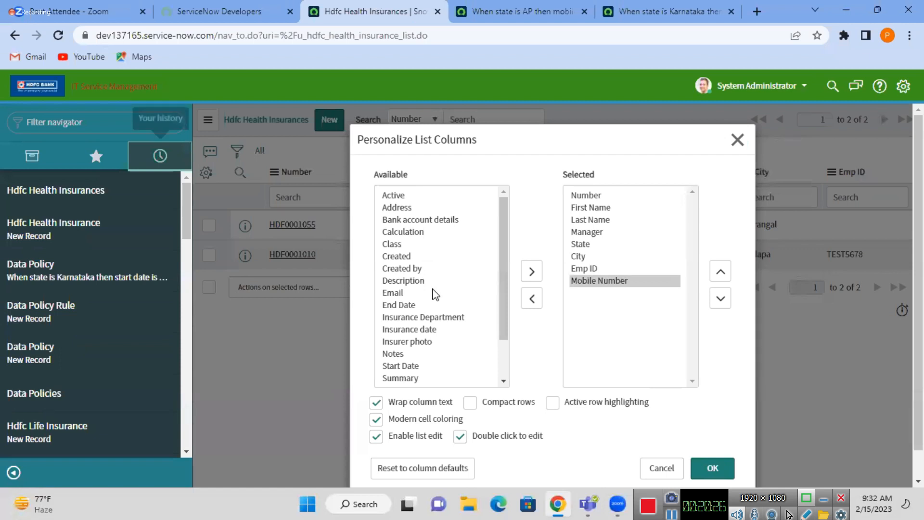
click(408, 294)
key(s)
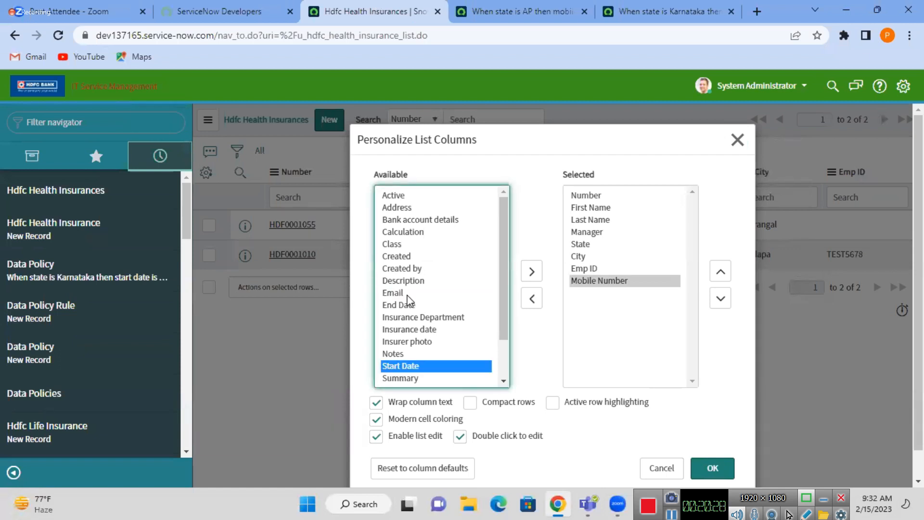
click(532, 272)
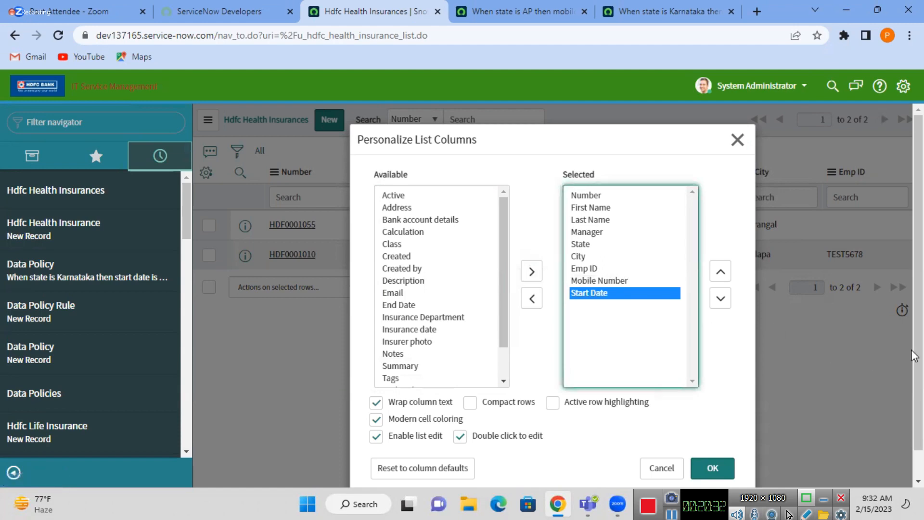
click(807, 400)
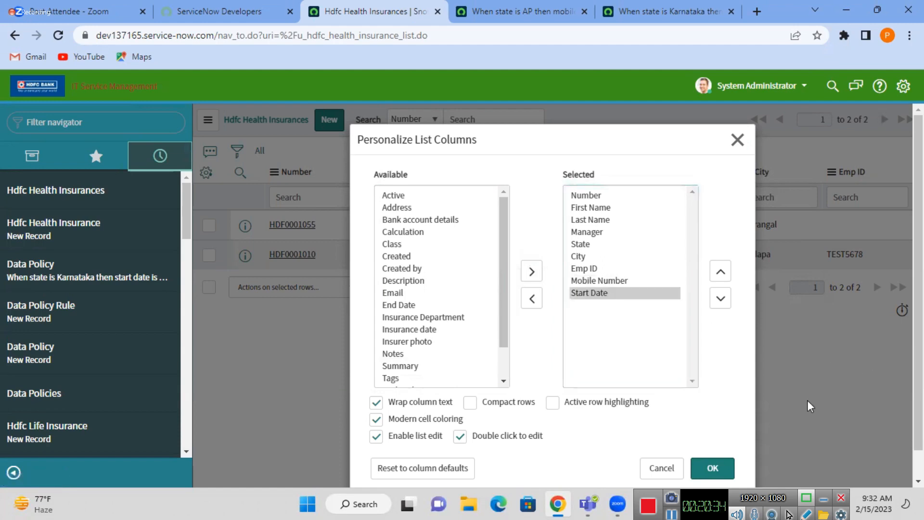
- Move Mobile Number and Start Date up in the selected columns so they follow Manager and precede State
click(602, 281)
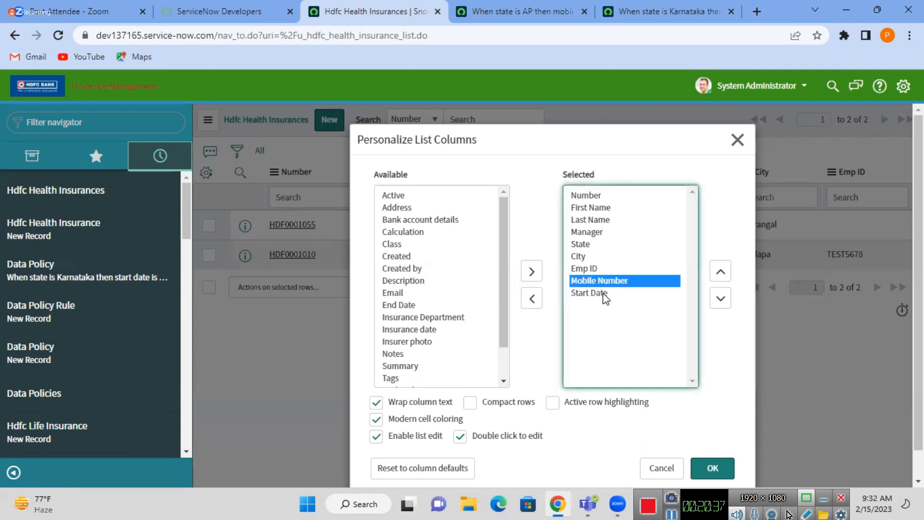
click(721, 271)
click(720, 271)
click(721, 272)
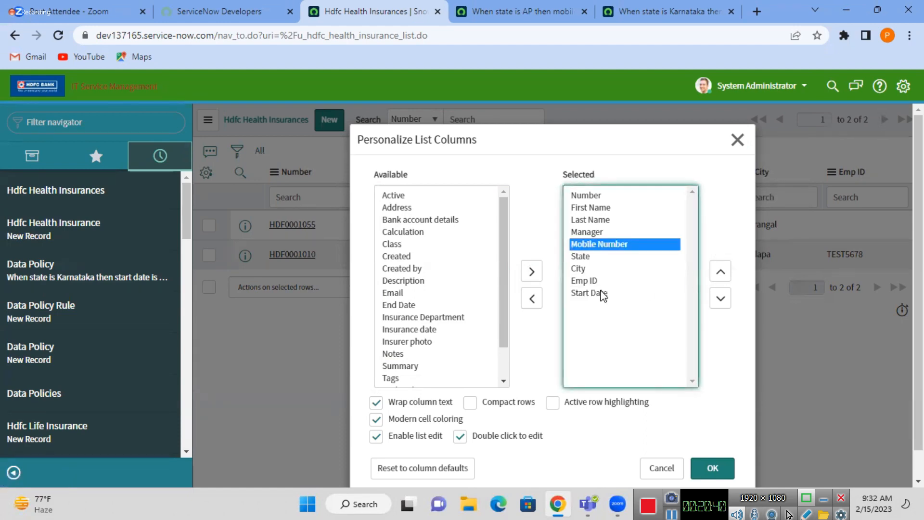
click(603, 294)
click(721, 275)
click(721, 275)
click(720, 275)
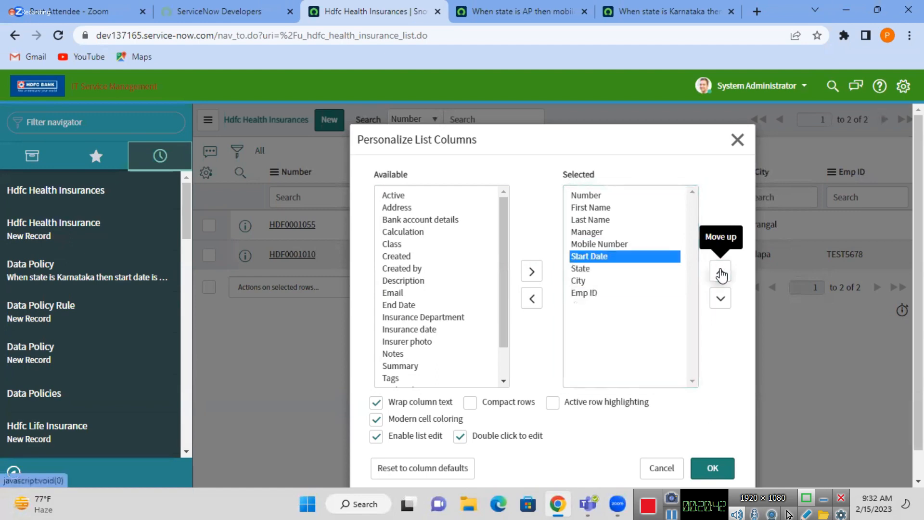
click(879, 372)
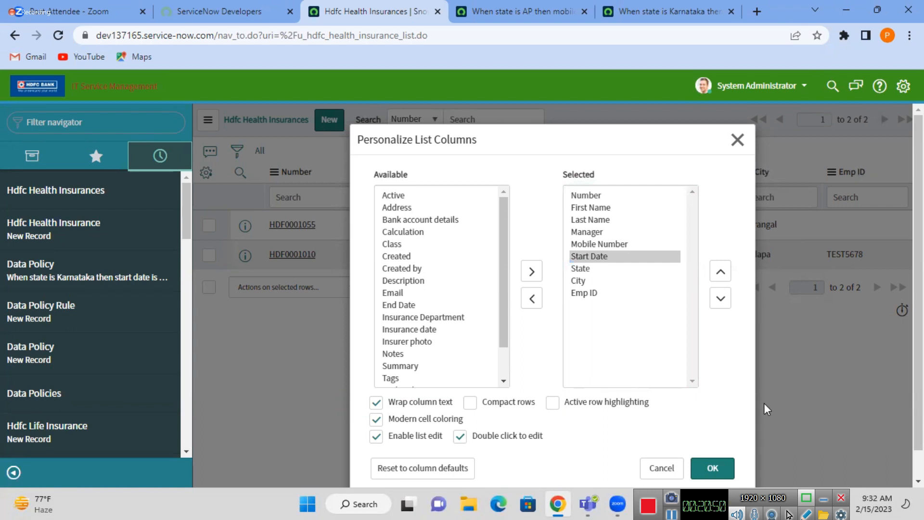
- Apply the personalized column layout to the Hdfc Health Insurances list and show all applications in the navigator
click(712, 470)
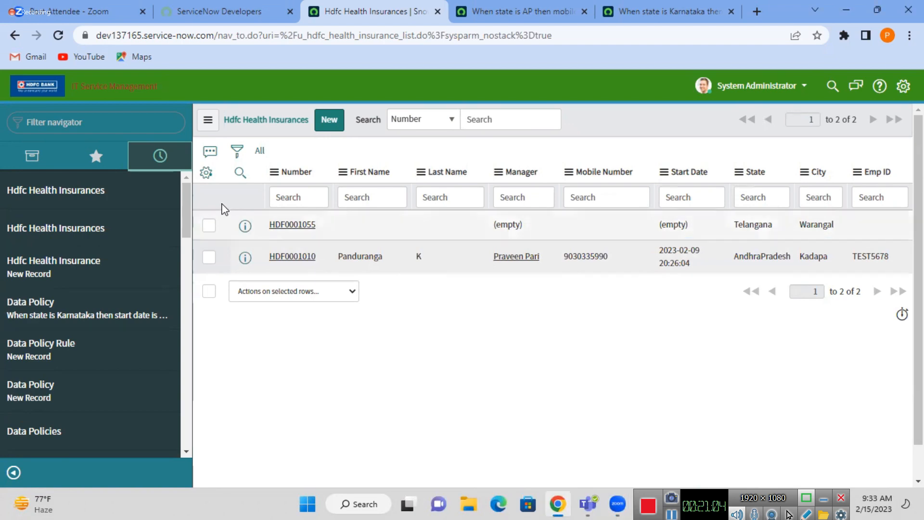
click(32, 155)
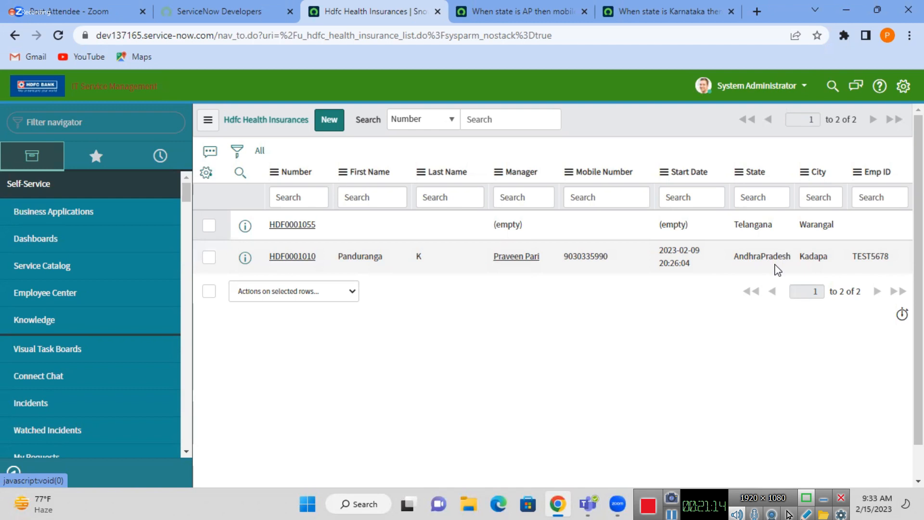
- Edit the State of the Telangana record directly in the list and choose Tamilnadu
click(768, 238)
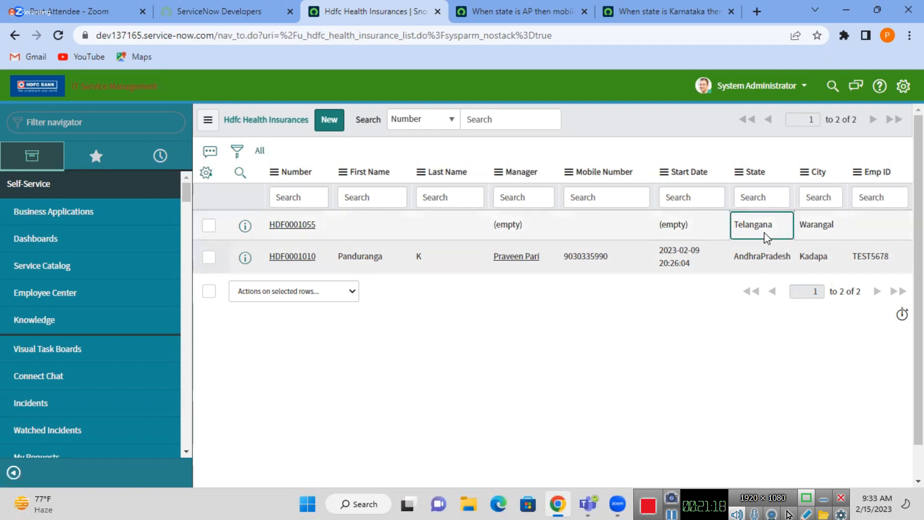
double_click(768, 238)
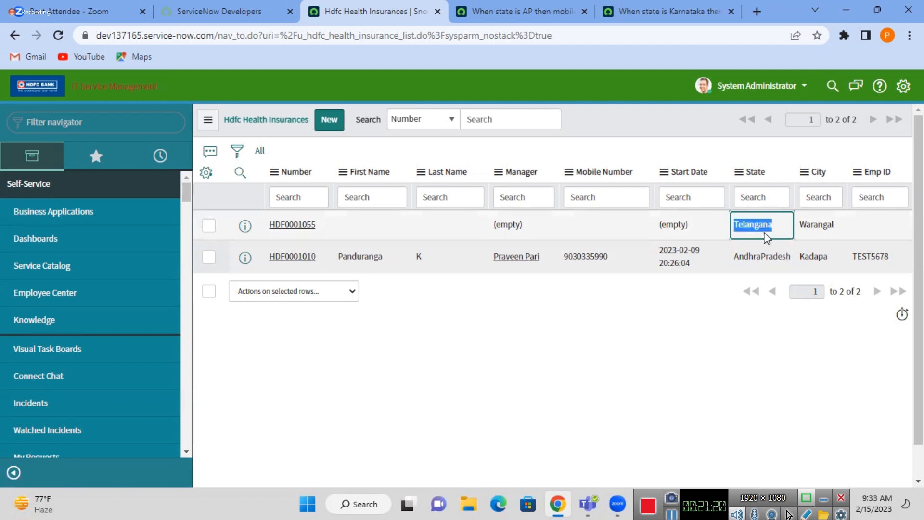
key(Return)
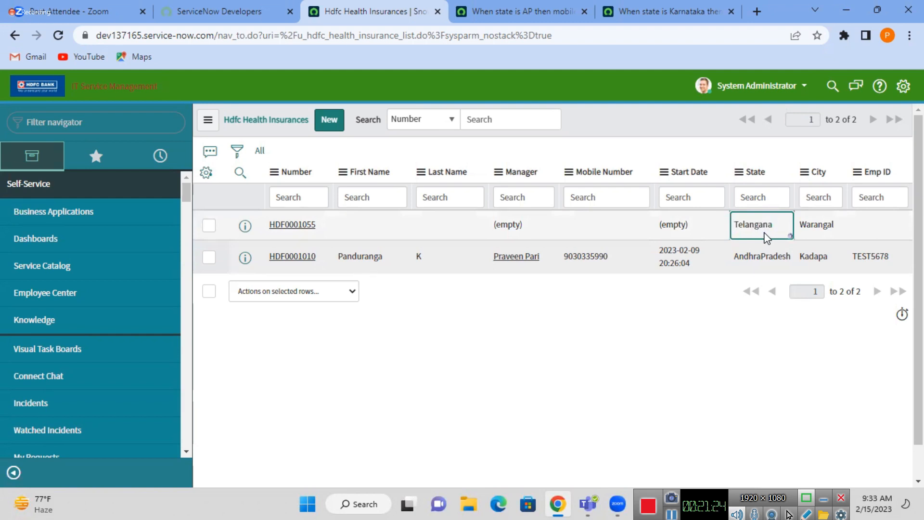
double_click(763, 230)
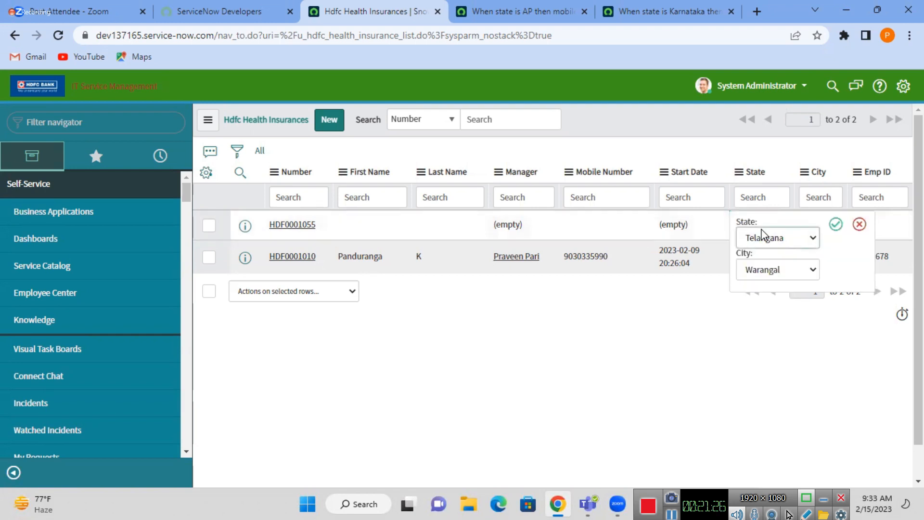
click(768, 241)
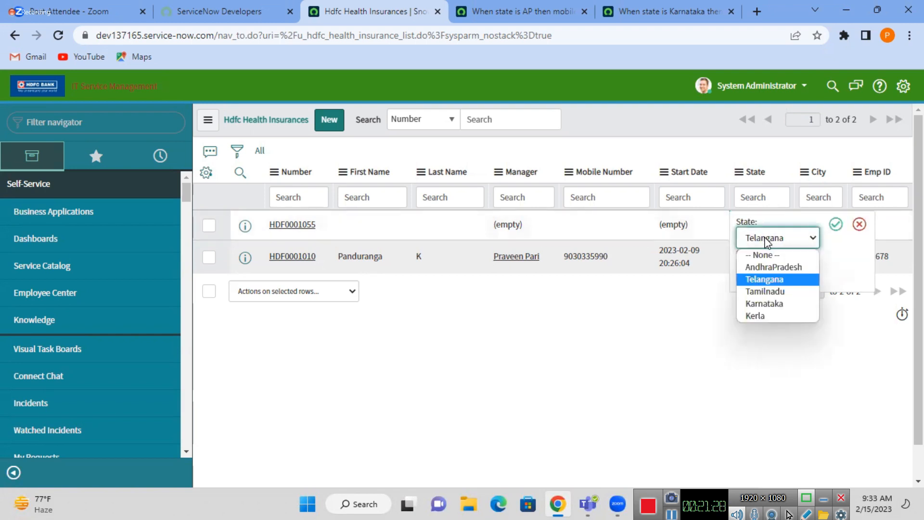
click(767, 293)
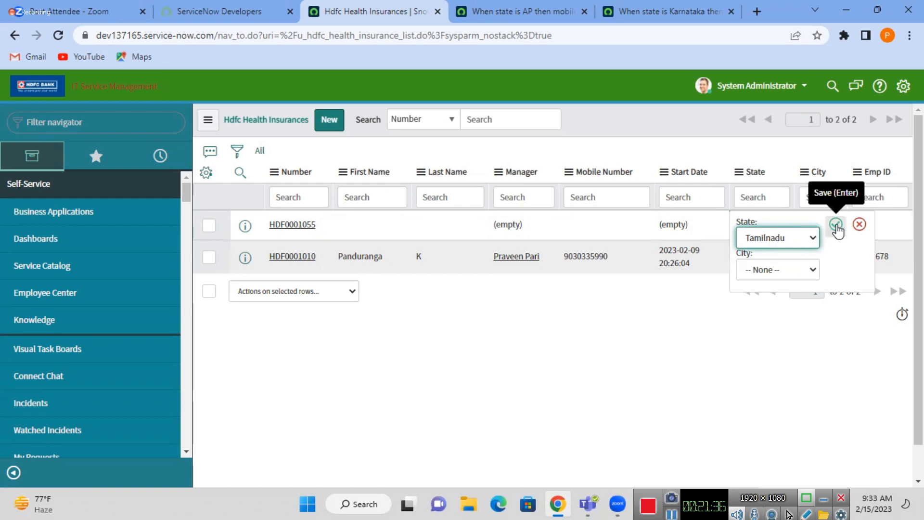
- Check the conditions and actions of the AP mobile number UI policy, and return to the Hdfc Health Insurances list
click(549, 10)
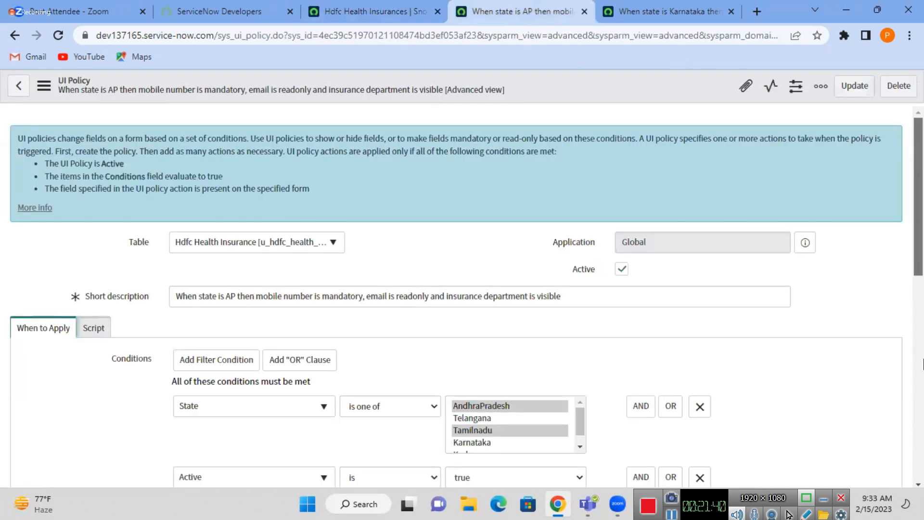
drag(923, 159, 923, 364)
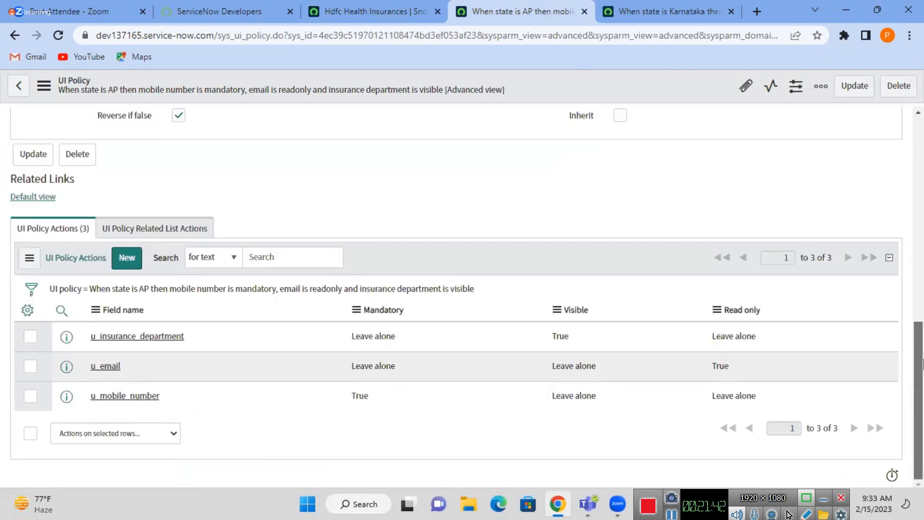
scroll(883, 173, up, 10)
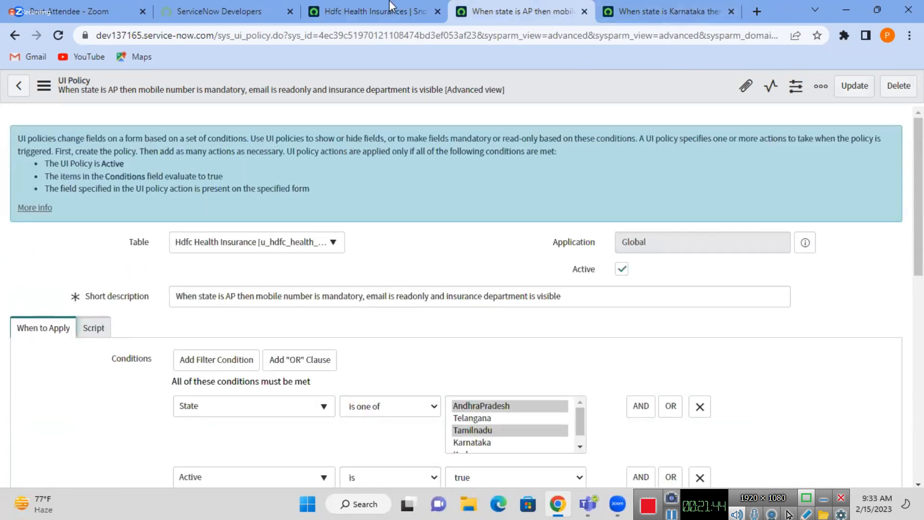
click(388, 10)
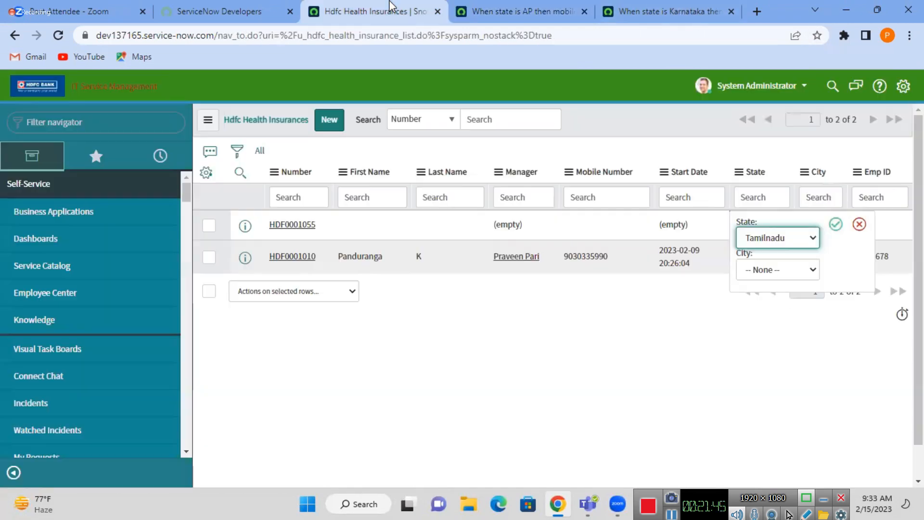
- Try to save the inline State edit without a city, set City to Chennai and save it
click(836, 226)
click(835, 227)
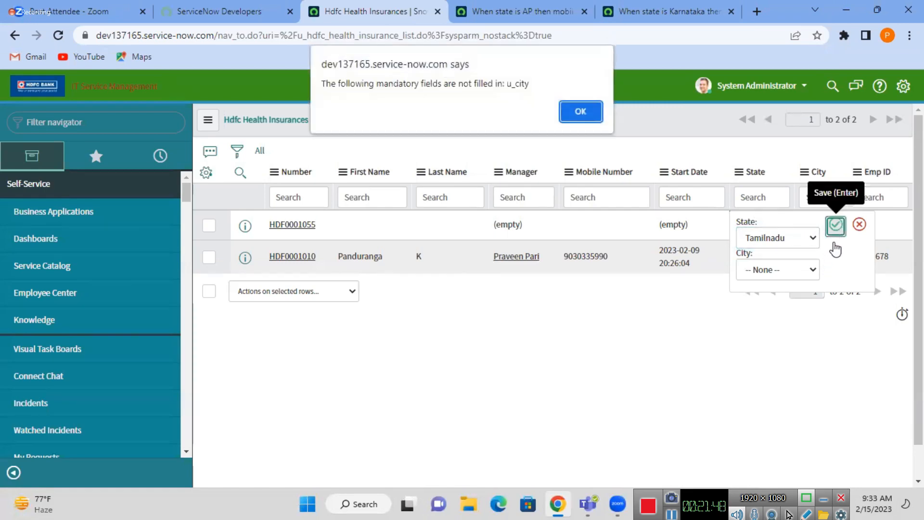
click(570, 107)
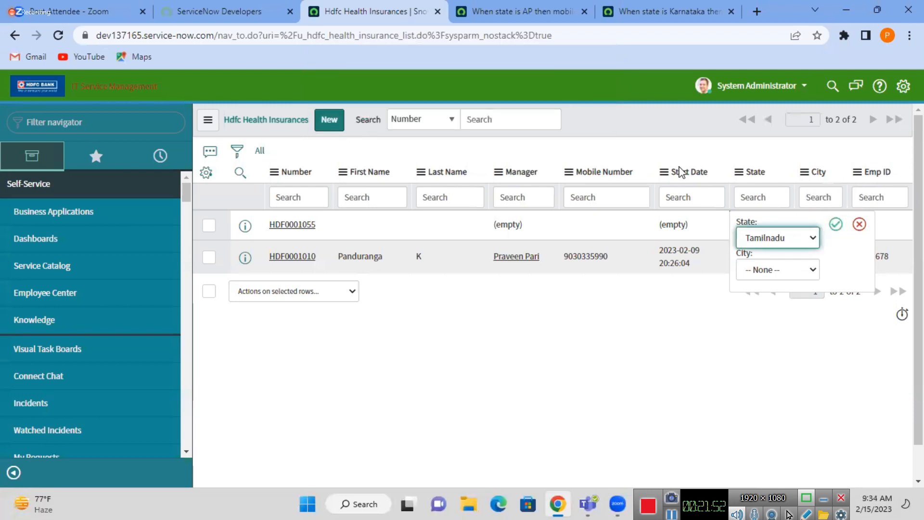
click(766, 274)
click(765, 301)
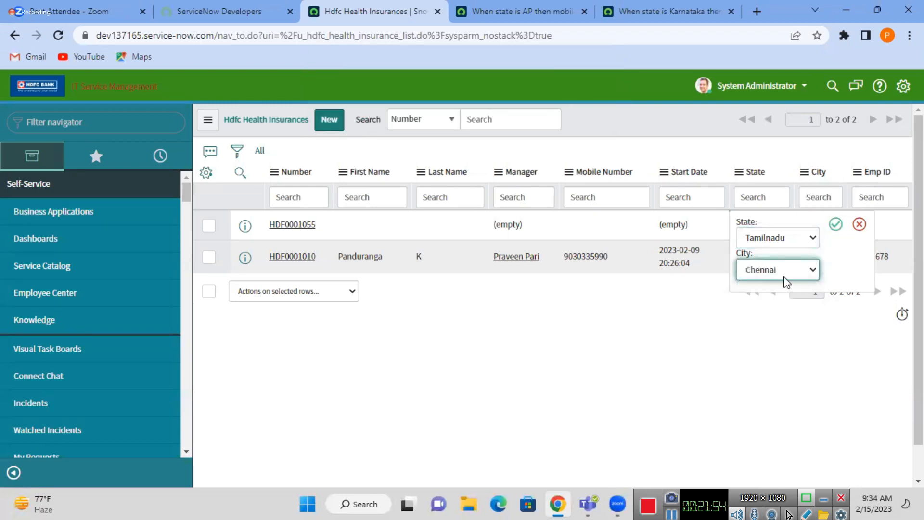
click(836, 224)
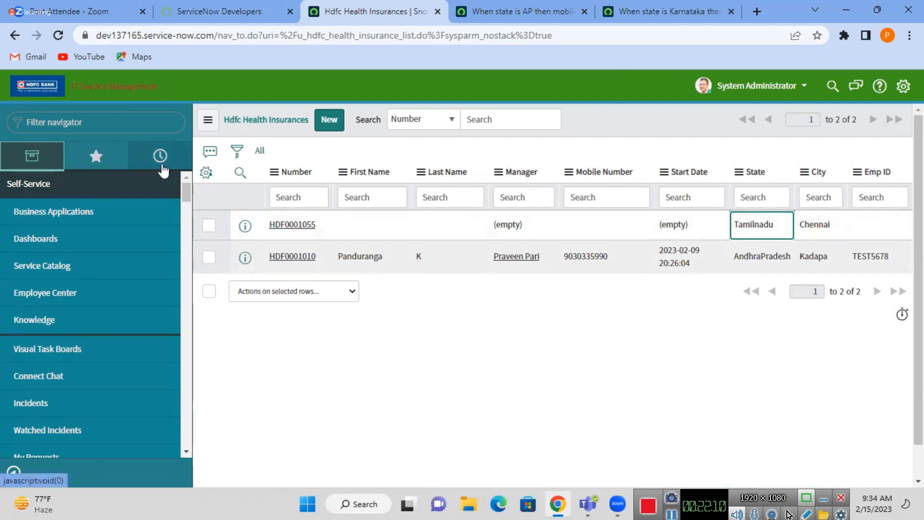
- Find the Hdfc Health Insurances module with the filter "hdfc", open it in a separate browser tab and start a new record
click(143, 126)
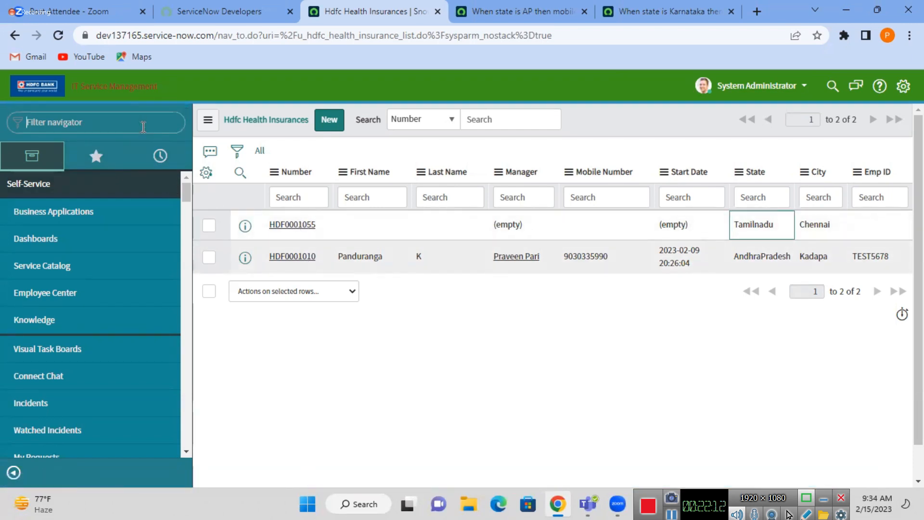
text(hdfc)
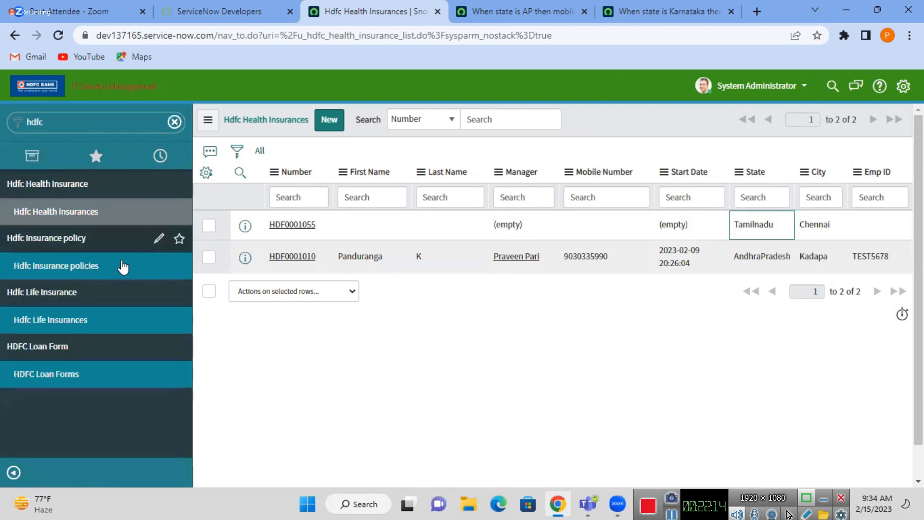
middle_click(73, 217)
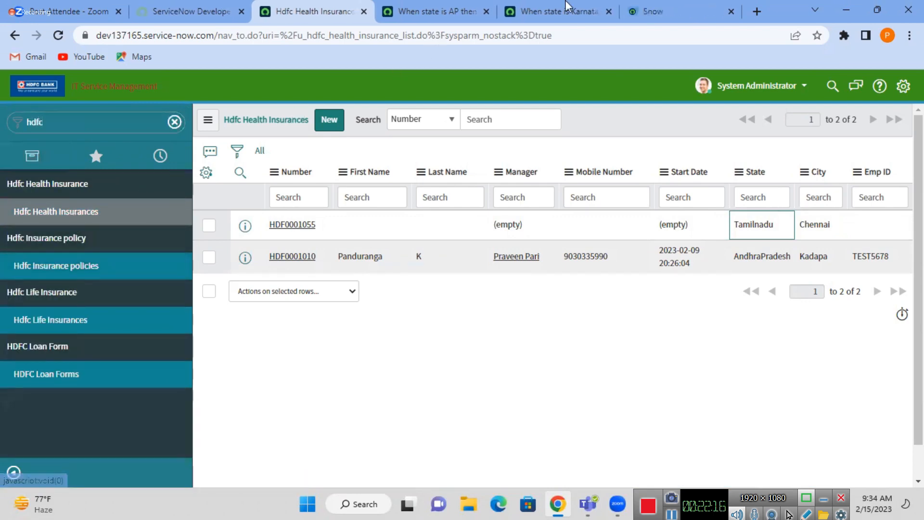
click(642, 6)
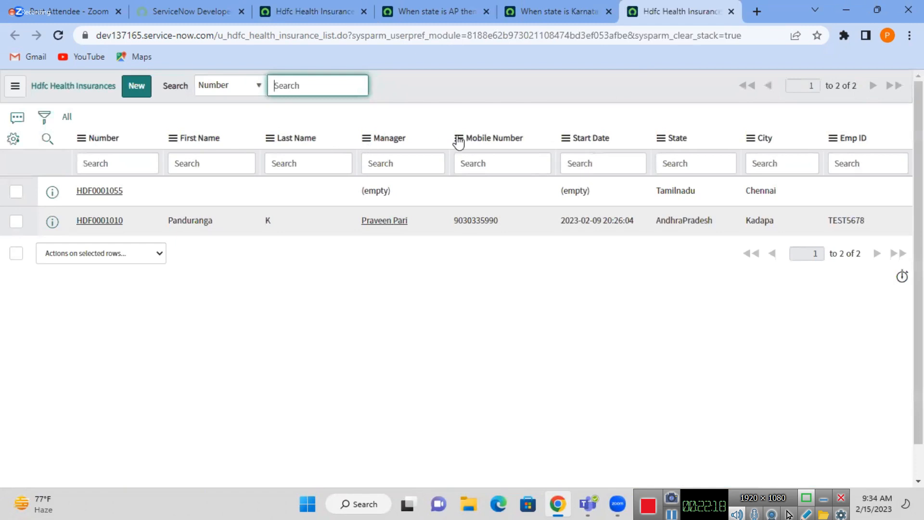
click(144, 84)
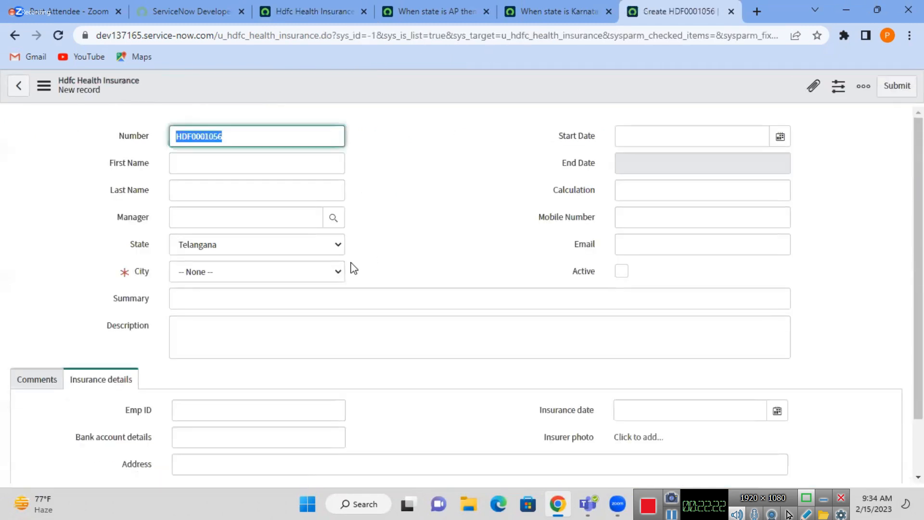
- Test the new record form with State set to Tamilnadu and to AndhraPradesh, and view the available cities
click(233, 243)
click(209, 296)
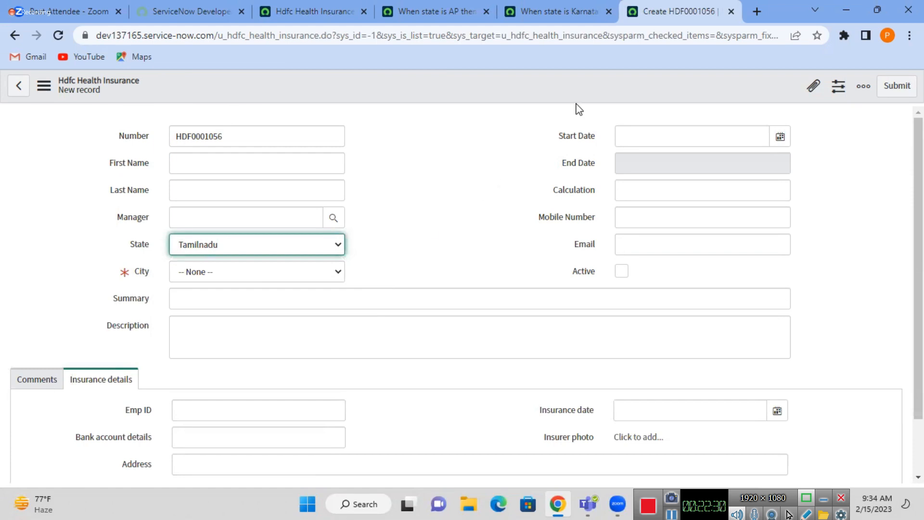
click(418, 133)
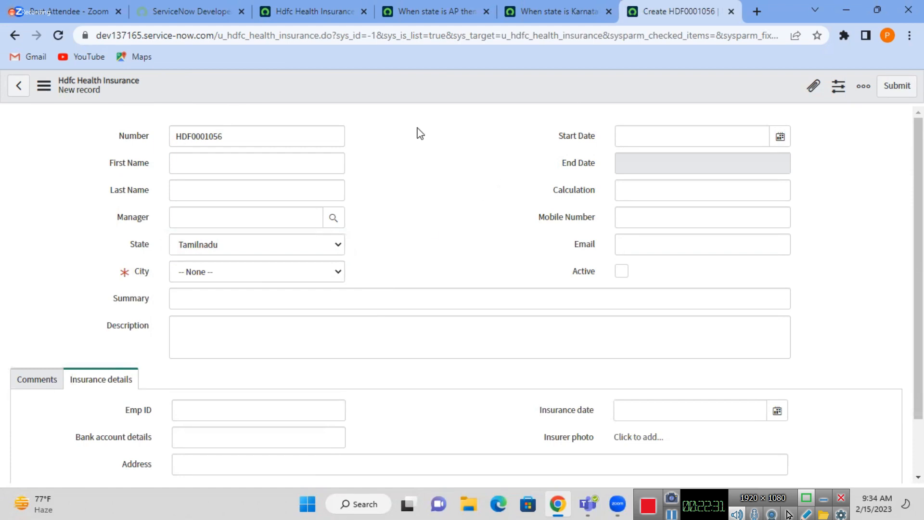
click(228, 253)
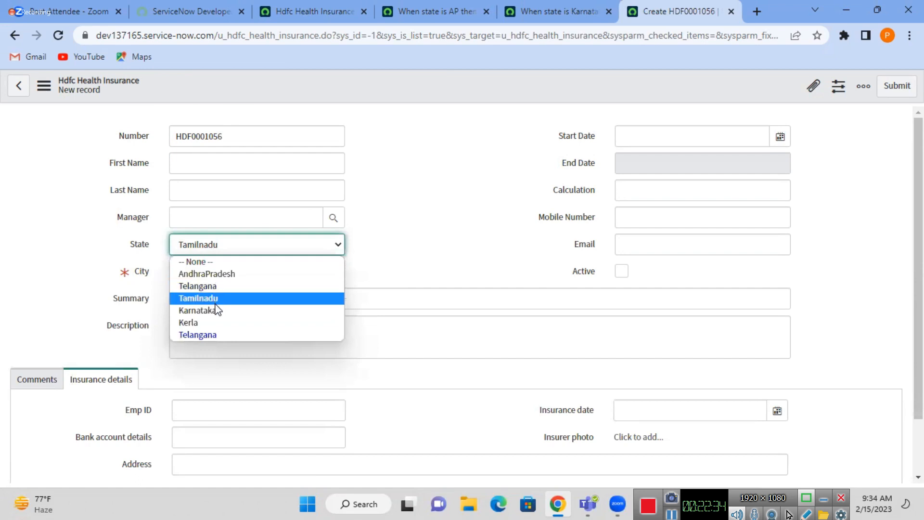
click(202, 273)
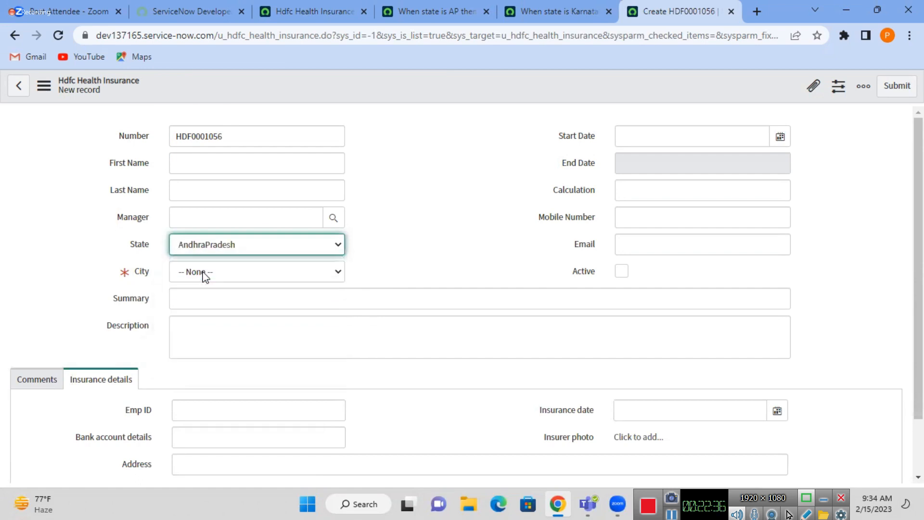
click(453, 193)
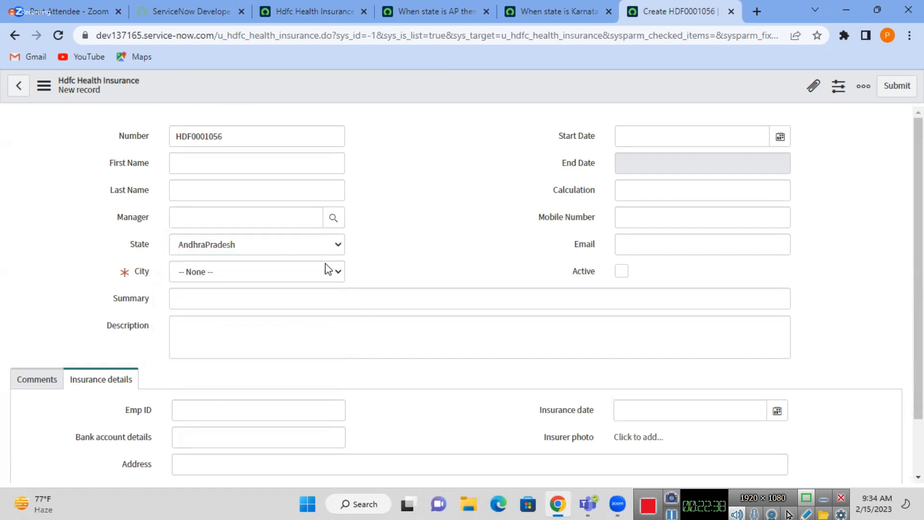
click(288, 274)
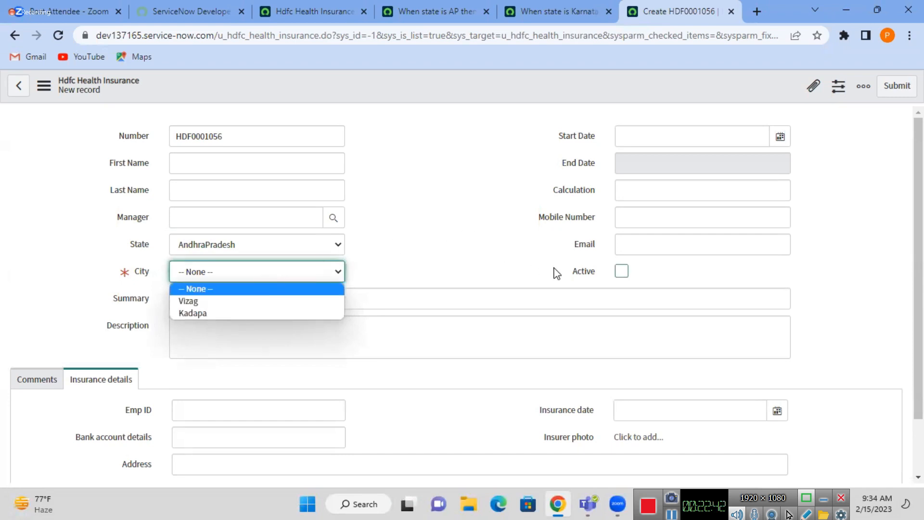
- Set State to Tamilnadu on the new record, mark it as Active and try to submit it
click(258, 243)
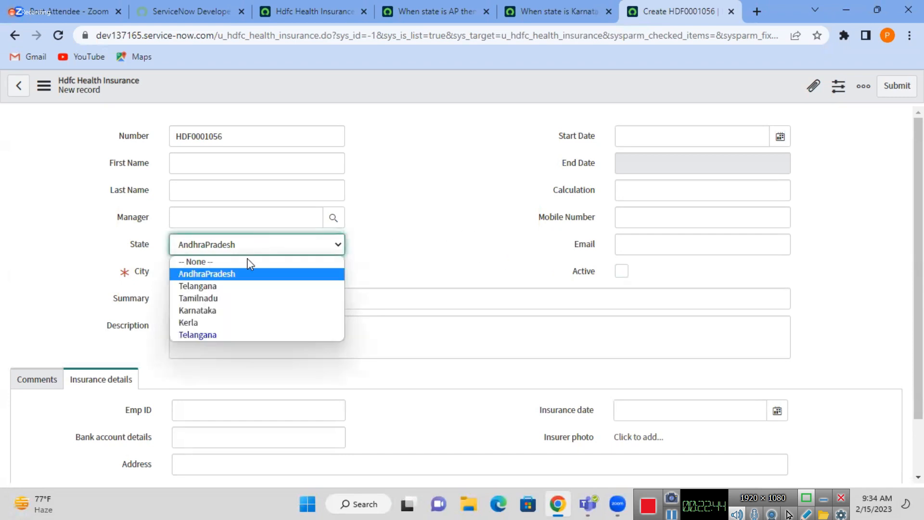
click(230, 299)
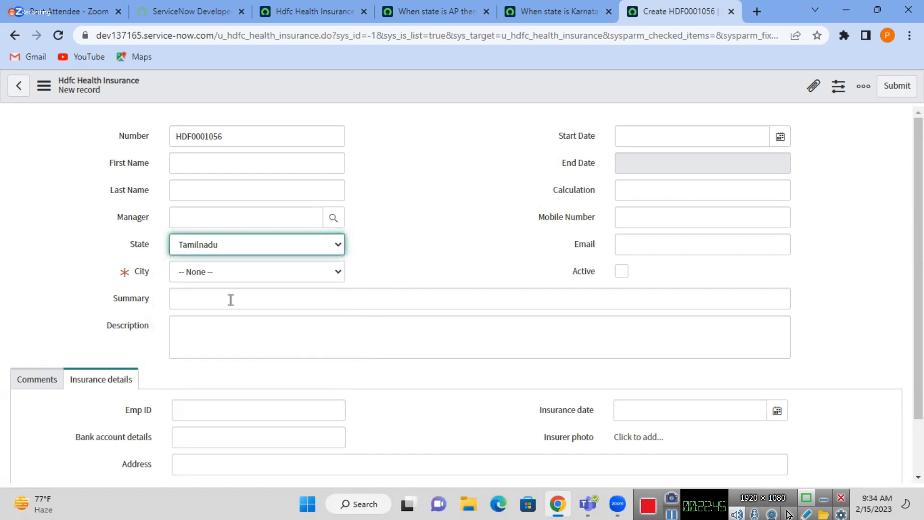
click(621, 271)
click(905, 89)
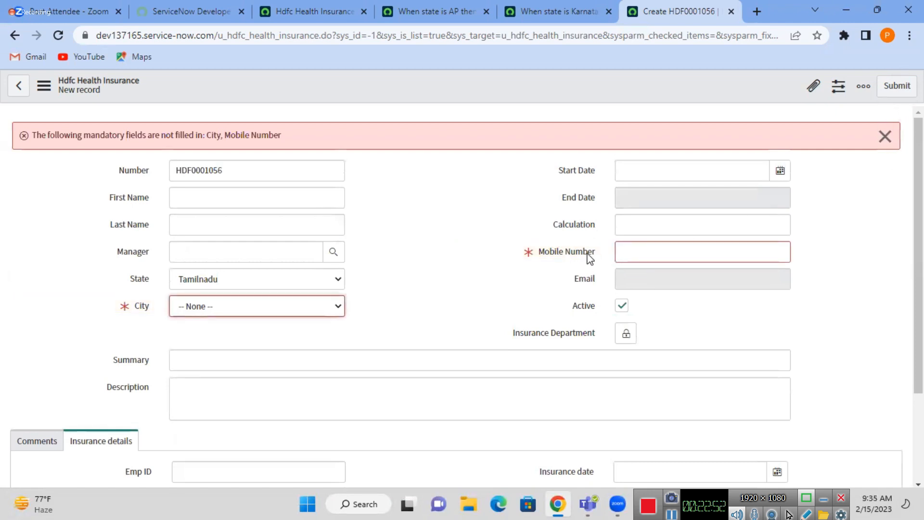
- Review the AP mobile number UI policy's State and Active conditions against the list and the Karnataka data policy
click(328, 10)
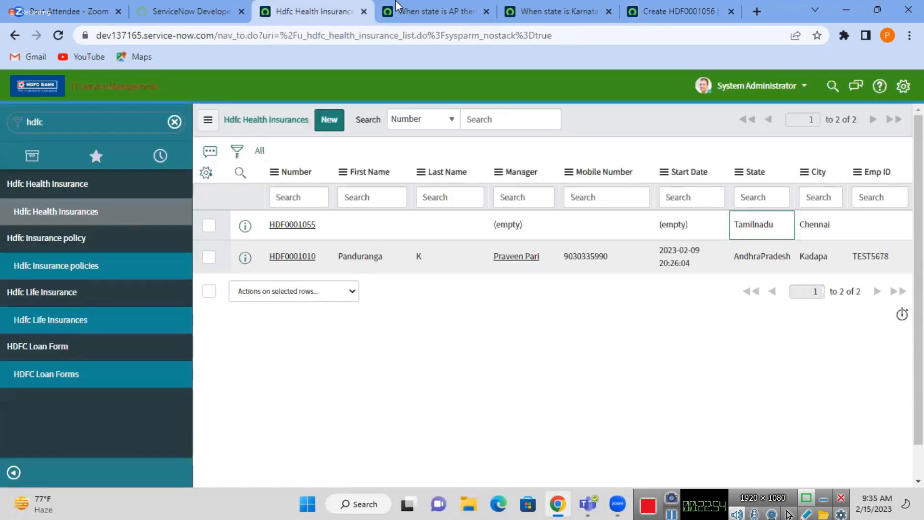
click(424, 7)
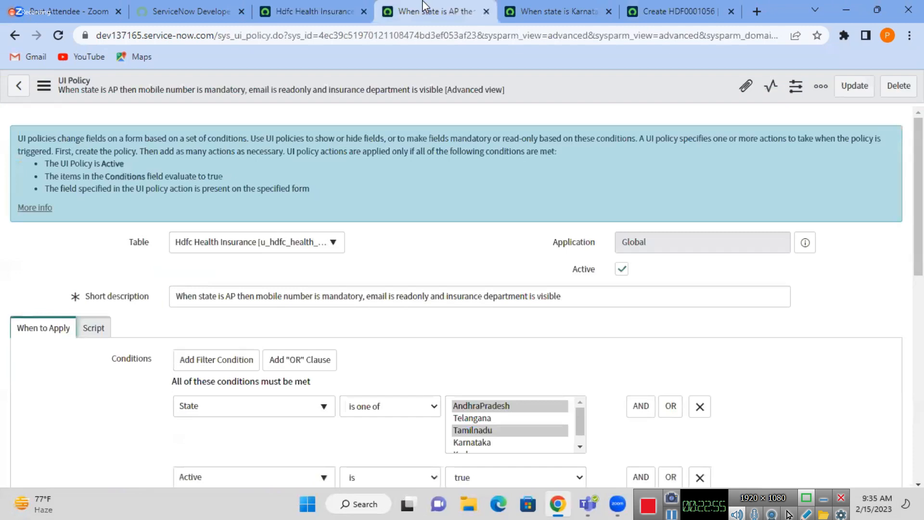
click(541, 6)
click(431, 8)
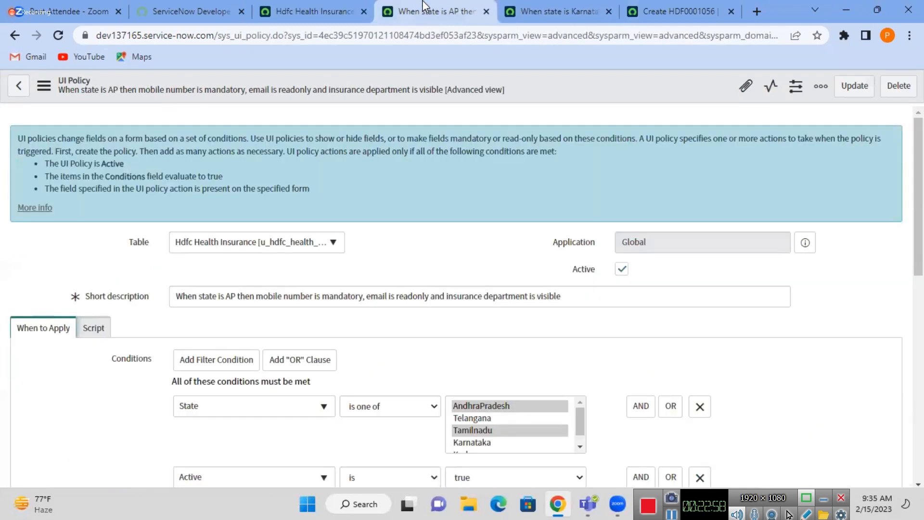
- Add the Active column to the Hdfc Health Insurances list and place it between Start Date and State
click(335, 6)
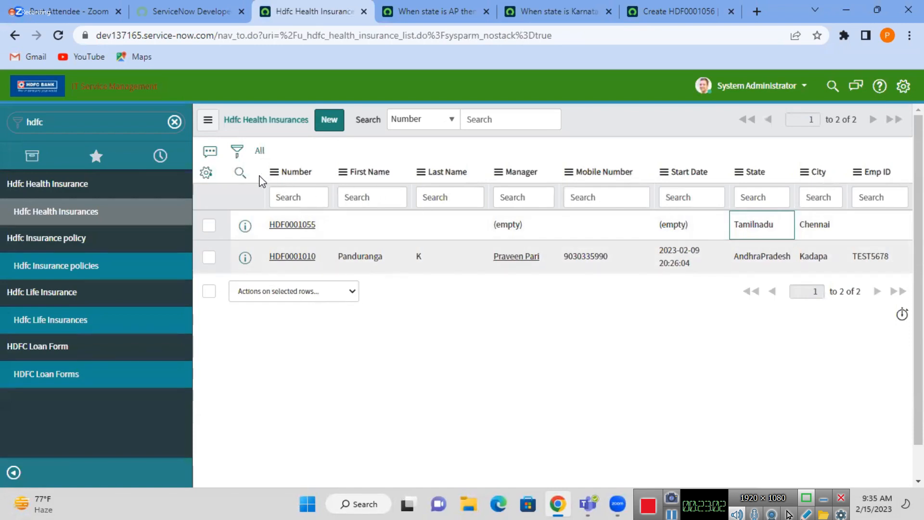
click(206, 173)
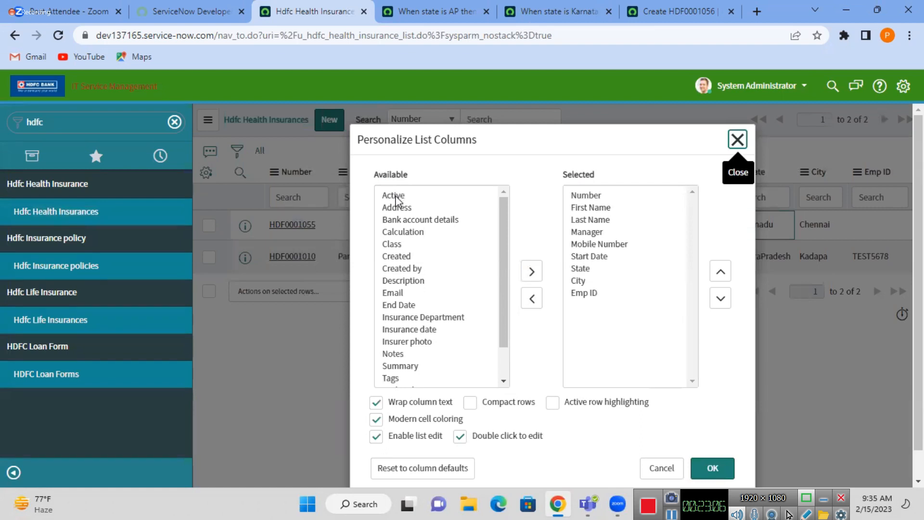
click(395, 196)
click(531, 271)
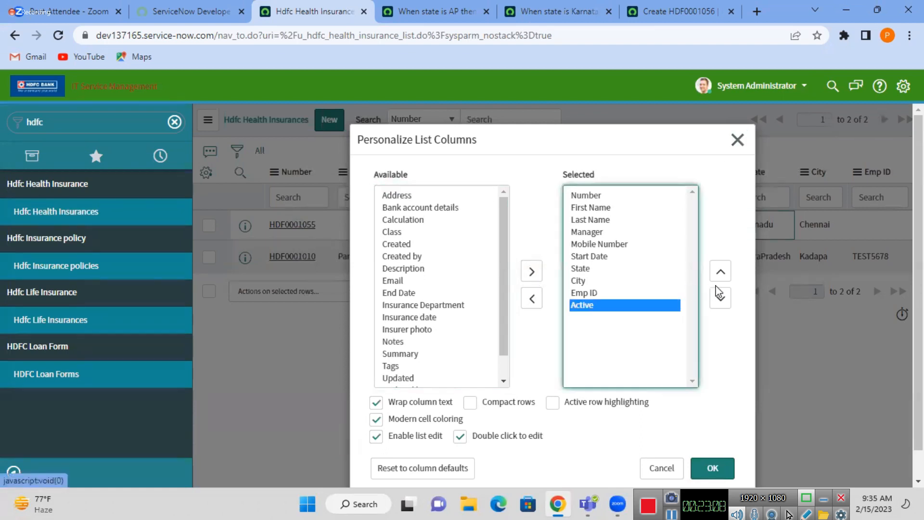
click(721, 272)
click(721, 272)
click(720, 271)
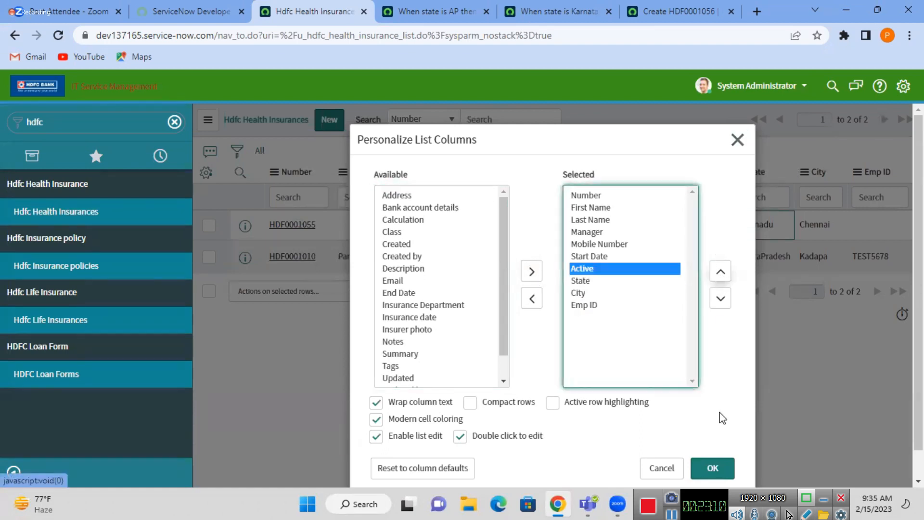
click(713, 468)
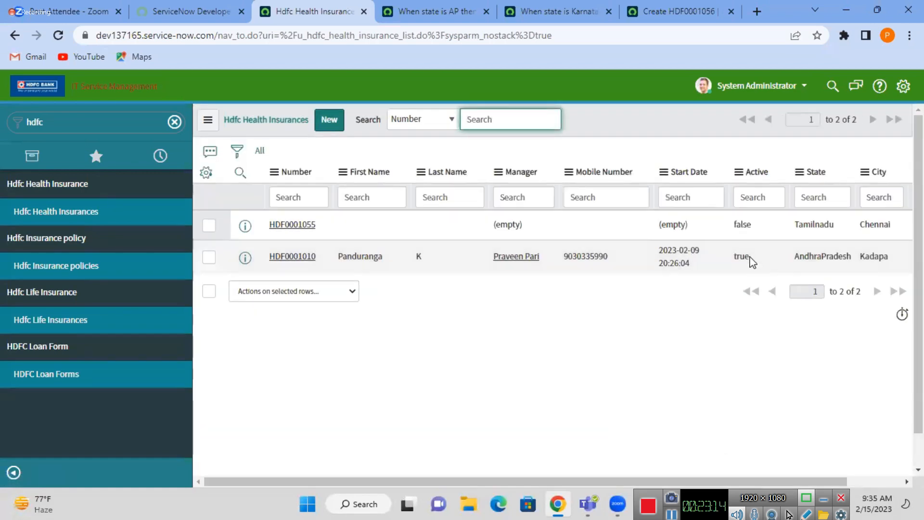
- Set Active to true for the Tamilnadu record directly in the Hdfc Health Insurances list and save the cell
click(759, 232)
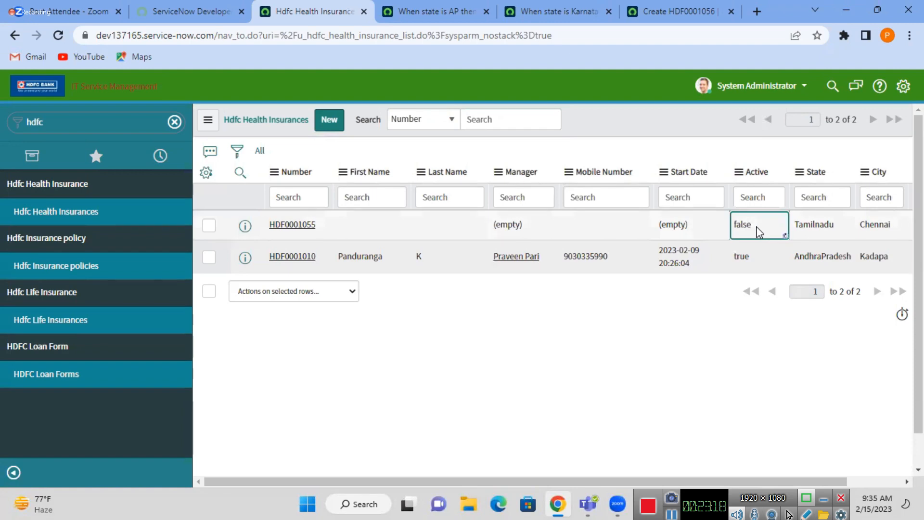
double_click(758, 232)
click(755, 230)
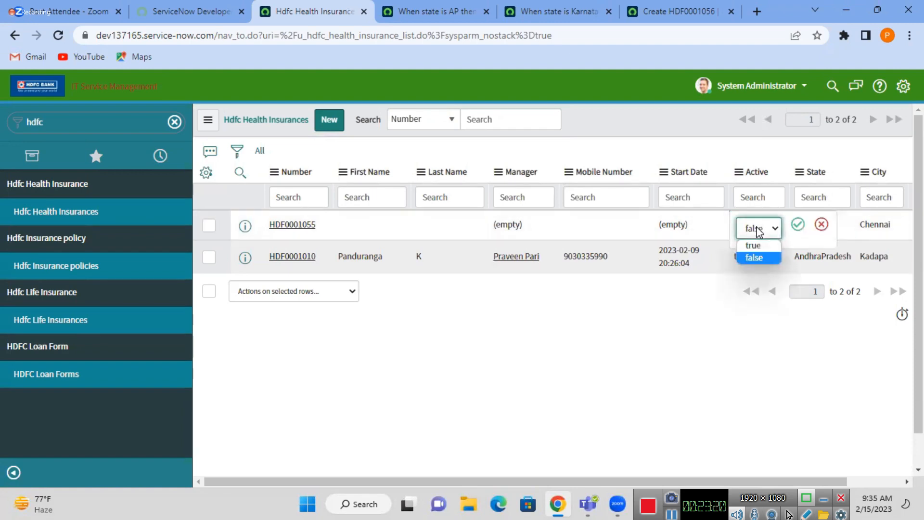
click(756, 245)
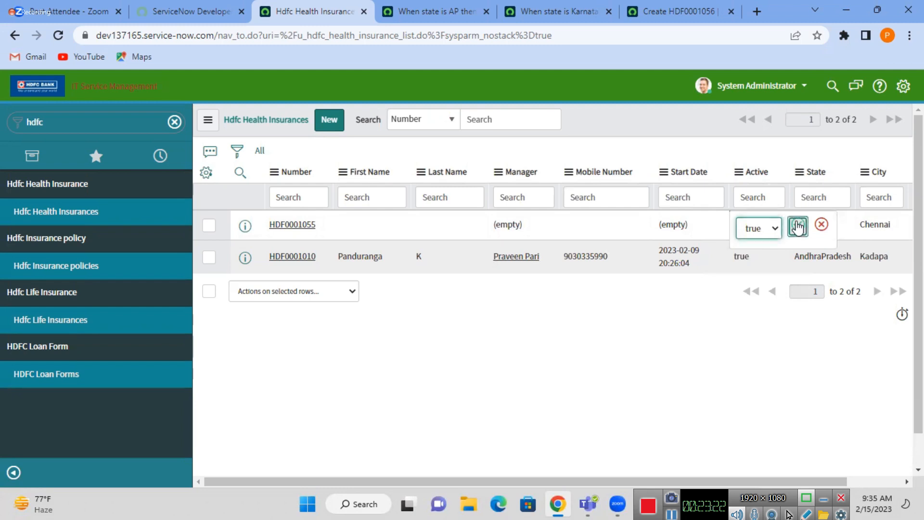
click(798, 224)
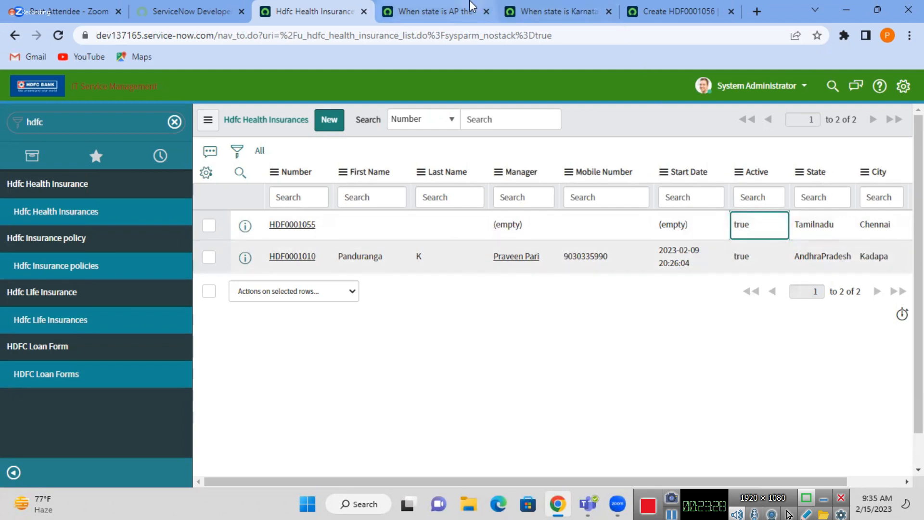
- Compare the mandatory fields on the new record form for Tamilnadu with the Tamilnadu record in the list
click(722, 3)
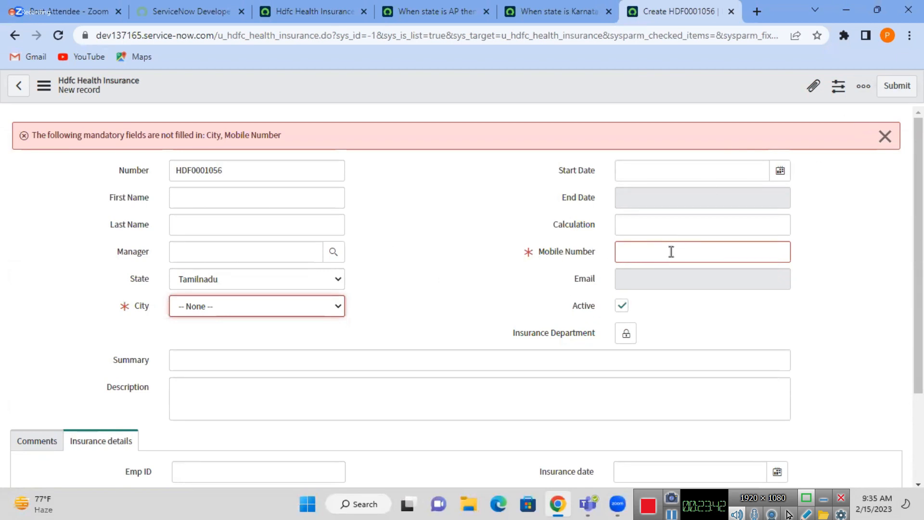
click(322, 7)
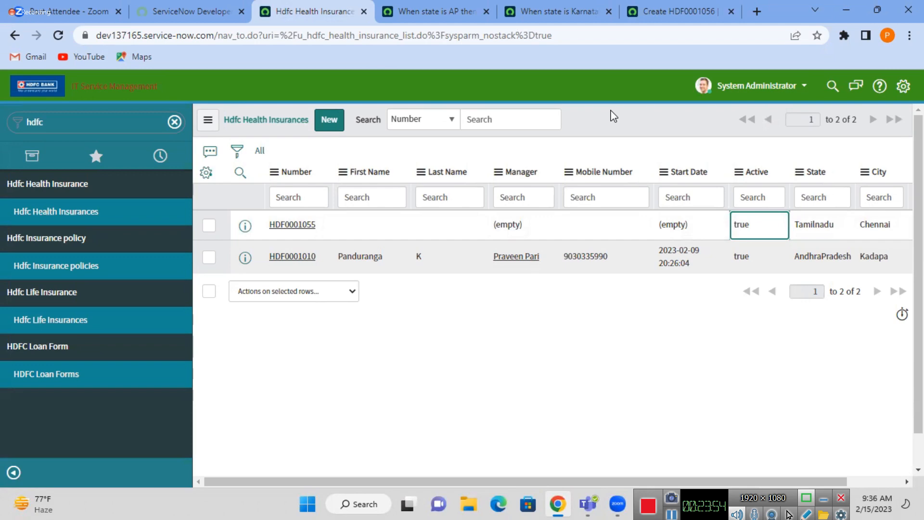
click(680, 11)
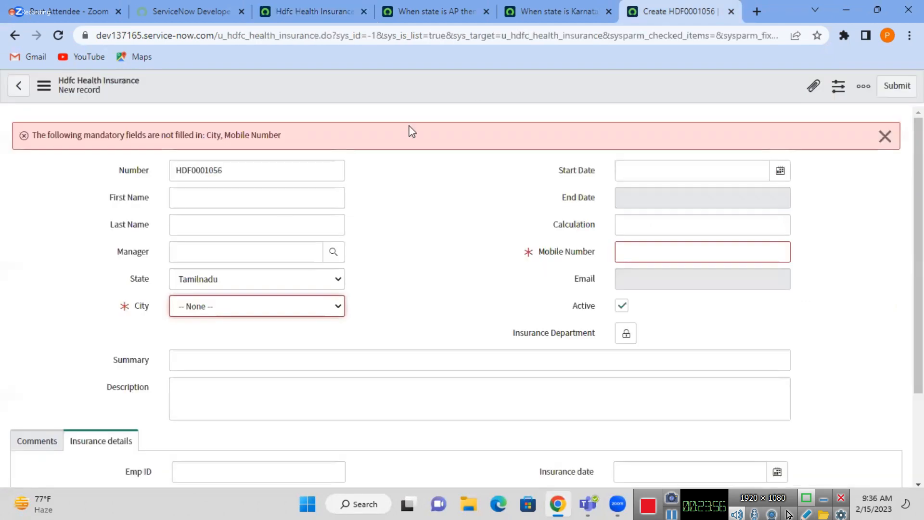
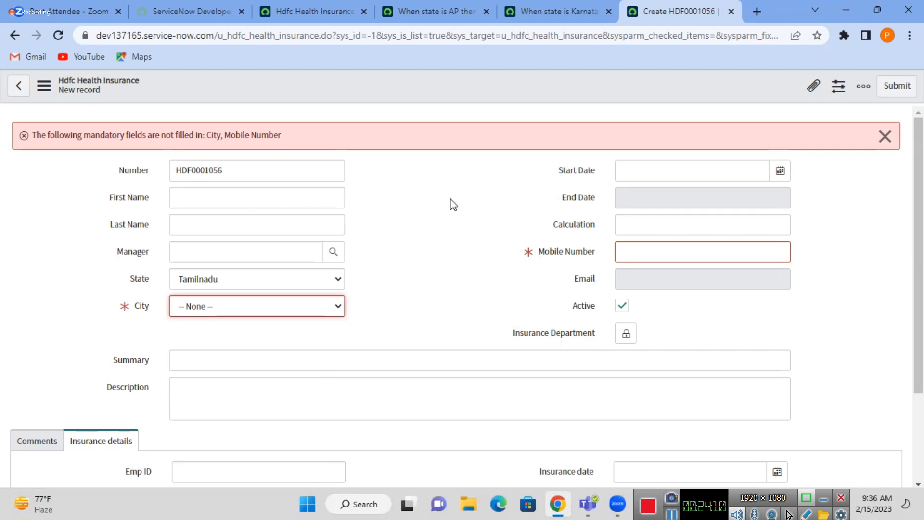
- Try to change the Tamilnadu record's State to Karnataka and City to Bangalore through list editing
click(312, 6)
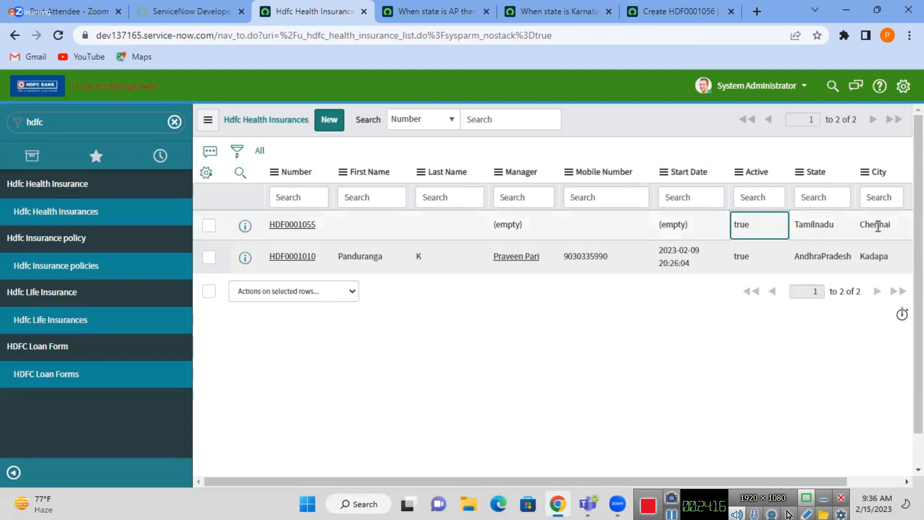
double_click(826, 239)
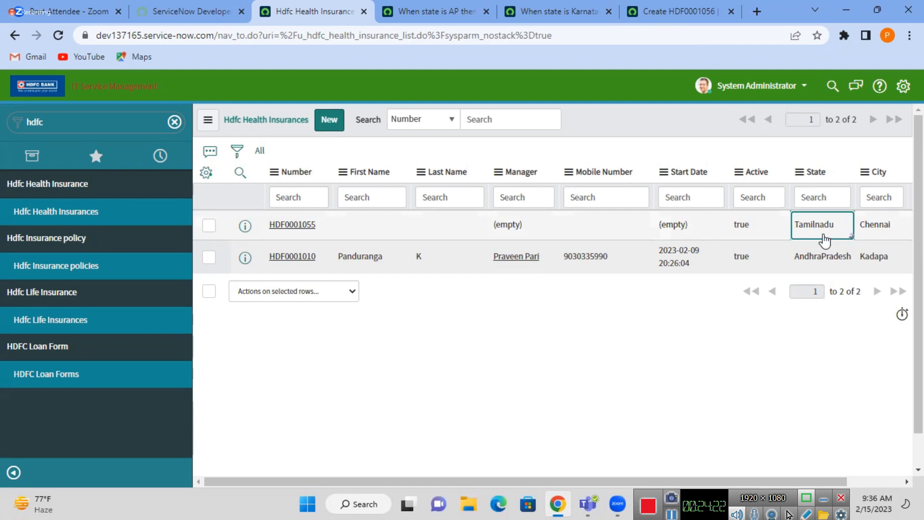
click(776, 239)
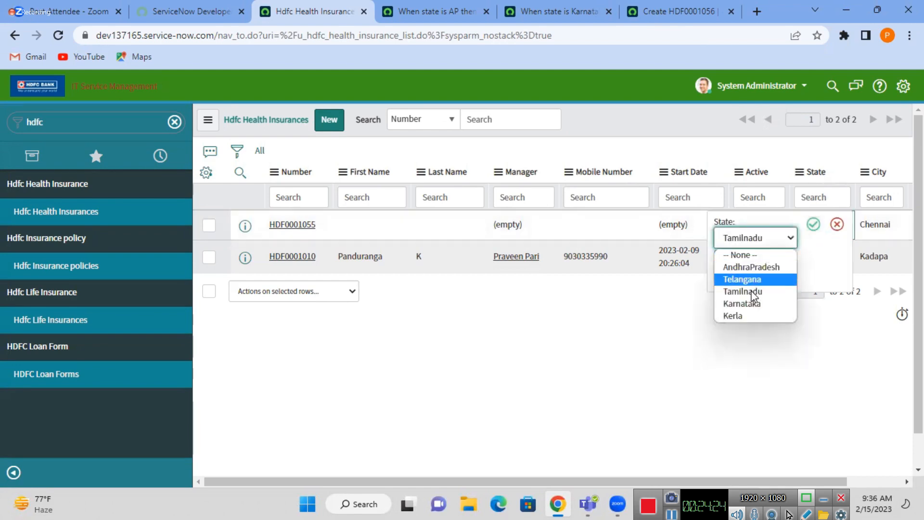
click(751, 304)
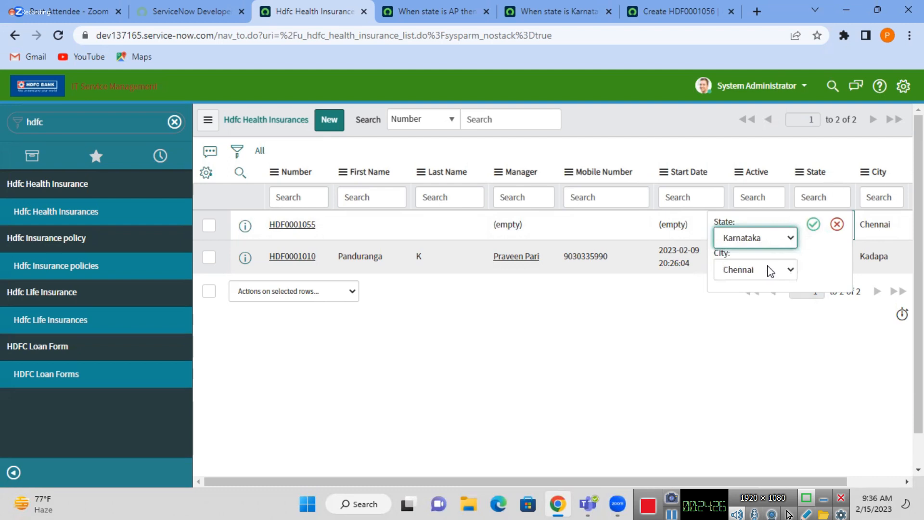
click(770, 269)
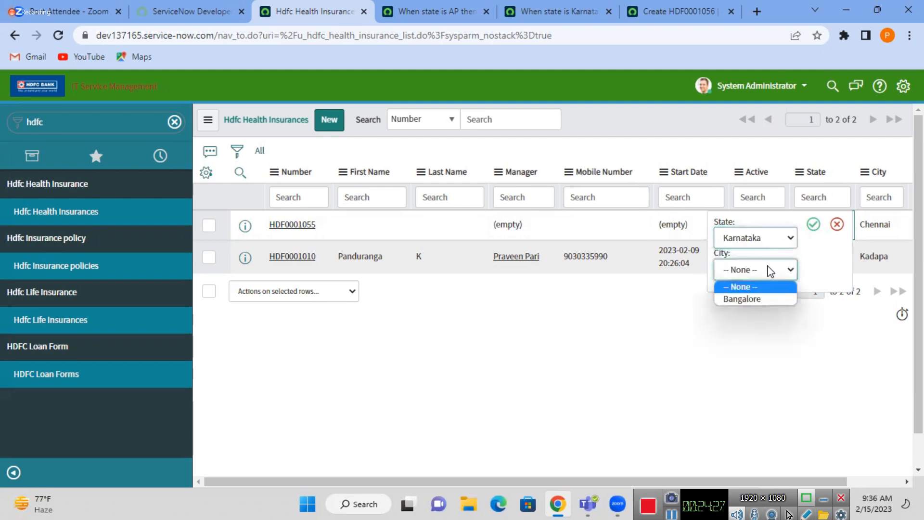
click(759, 298)
click(815, 225)
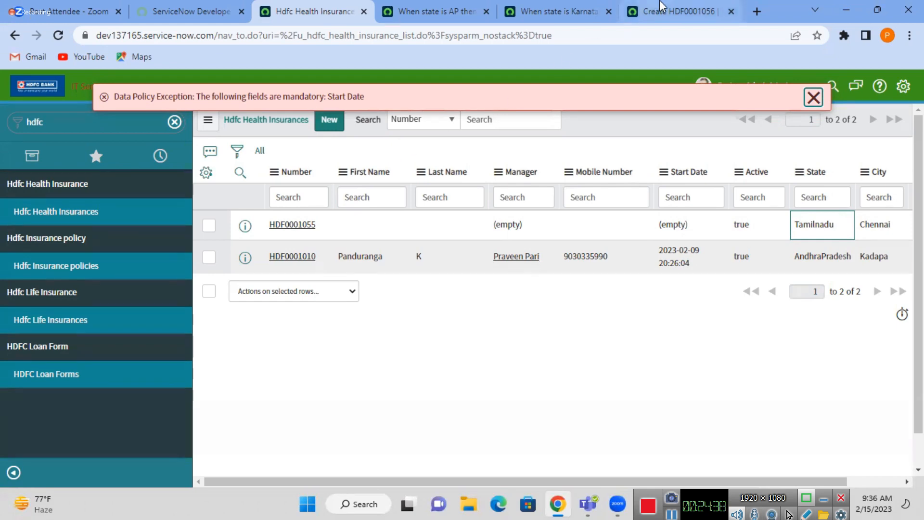
- Set State to Karnataka on the new Hdfc Health Insurance record form and try to submit it
click(671, 11)
click(218, 279)
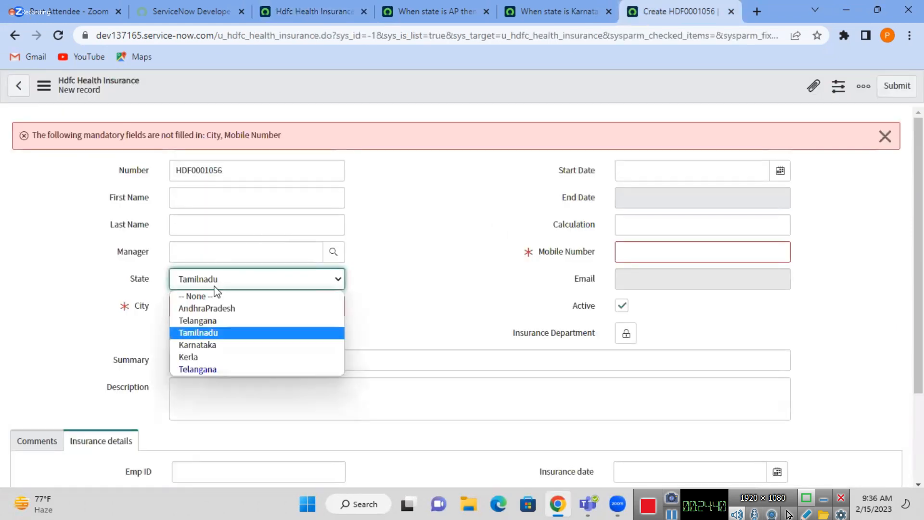
click(208, 345)
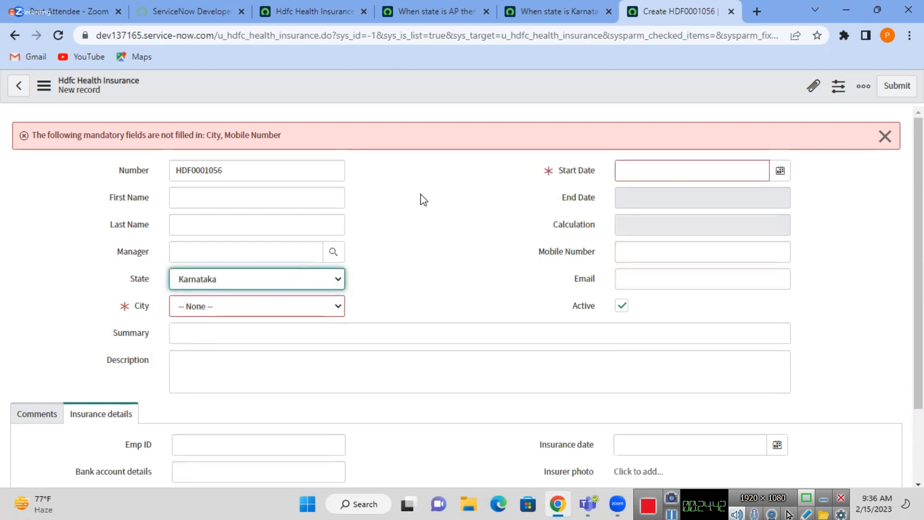
click(899, 87)
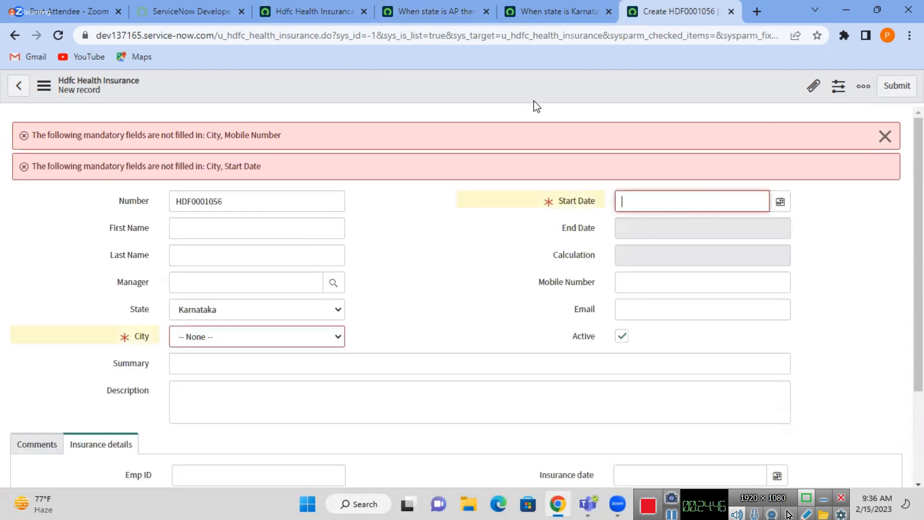
- Dismiss the error in the list and change the AndhraPradesh record's State to Karnataka and City to Bangalore through list editing
click(332, 7)
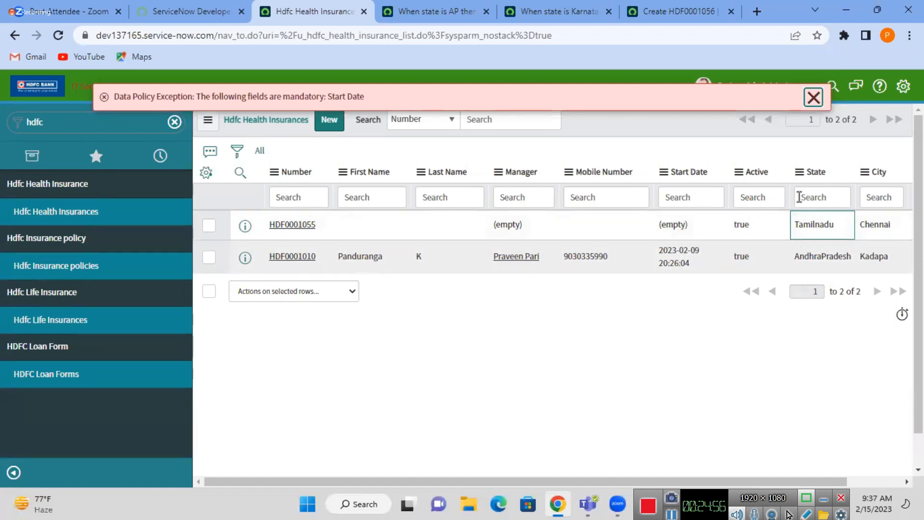
click(814, 97)
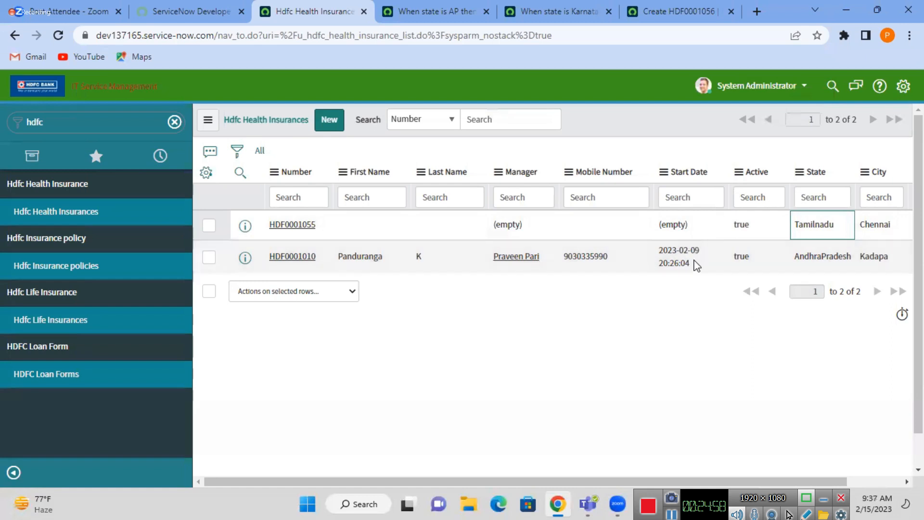
click(696, 267)
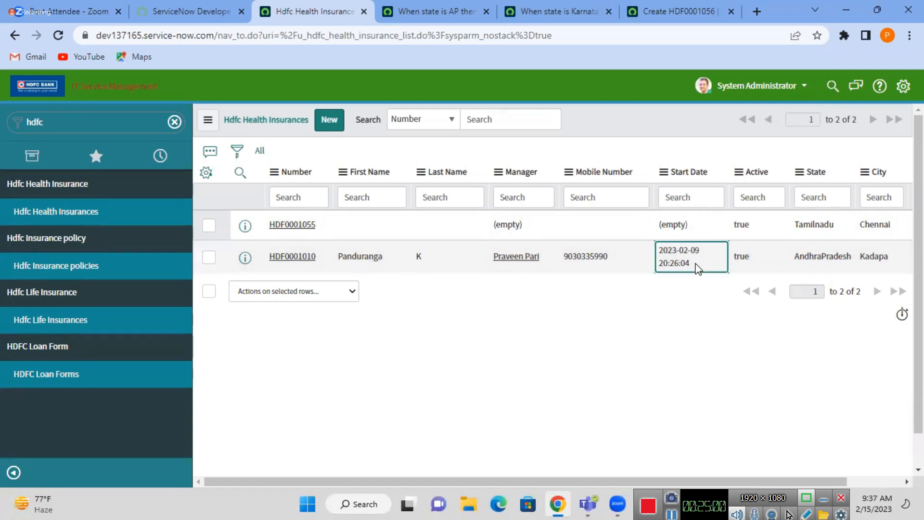
click(826, 270)
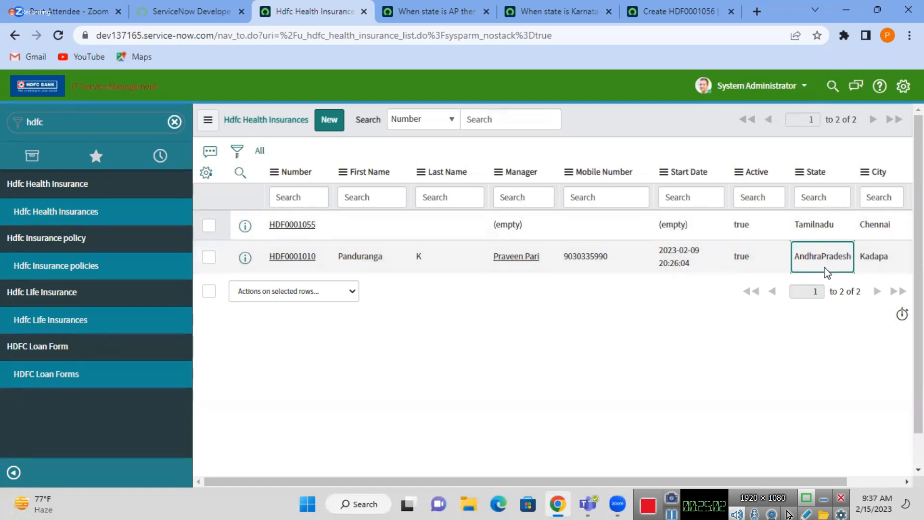
click(827, 270)
double_click(828, 271)
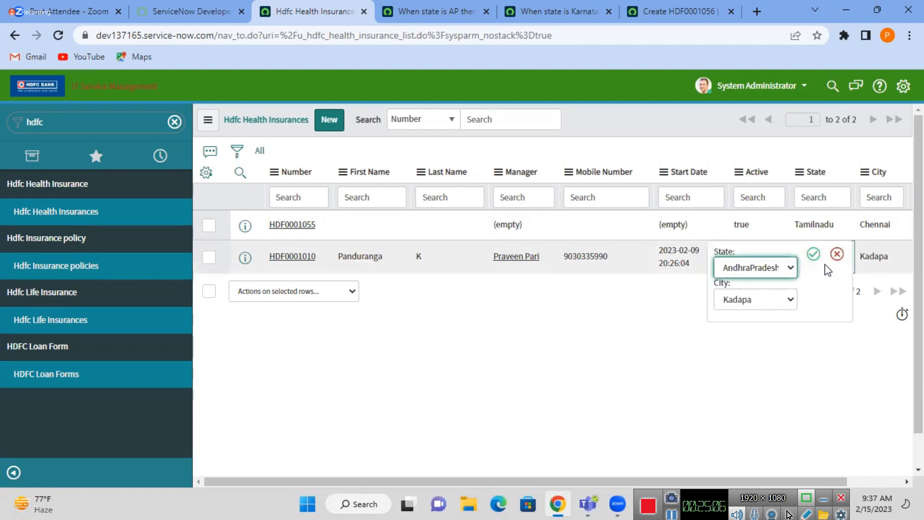
click(786, 269)
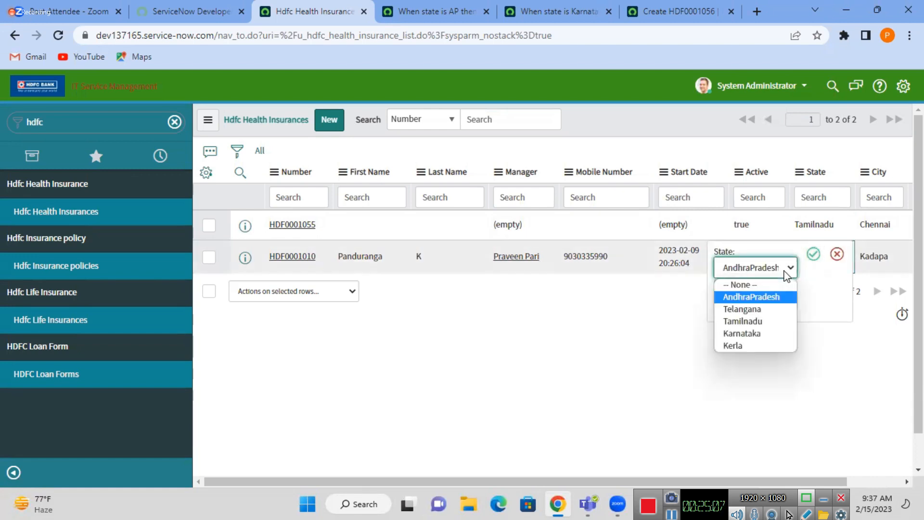
click(756, 337)
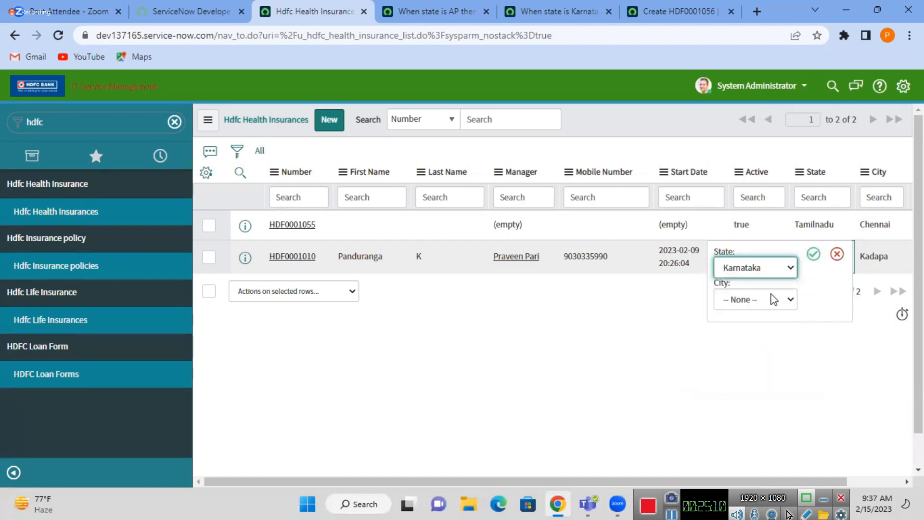
click(774, 300)
click(749, 331)
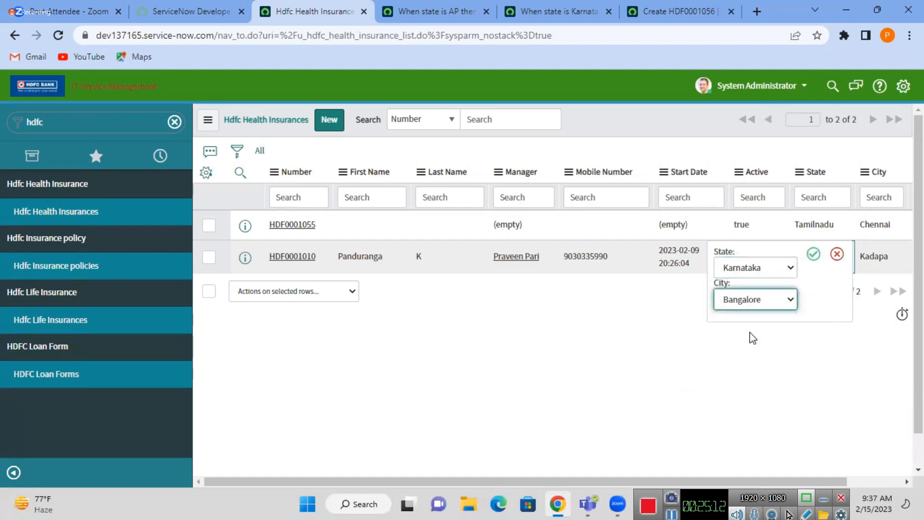
click(813, 255)
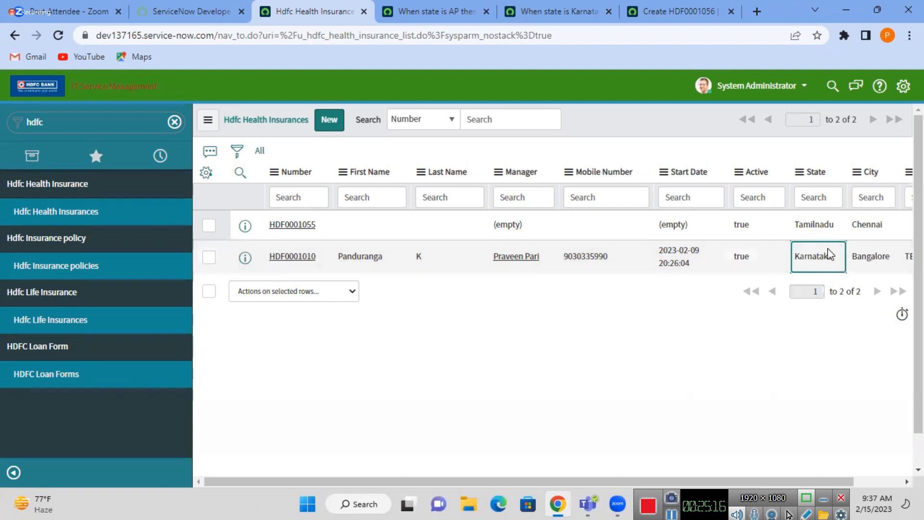
click(689, 264)
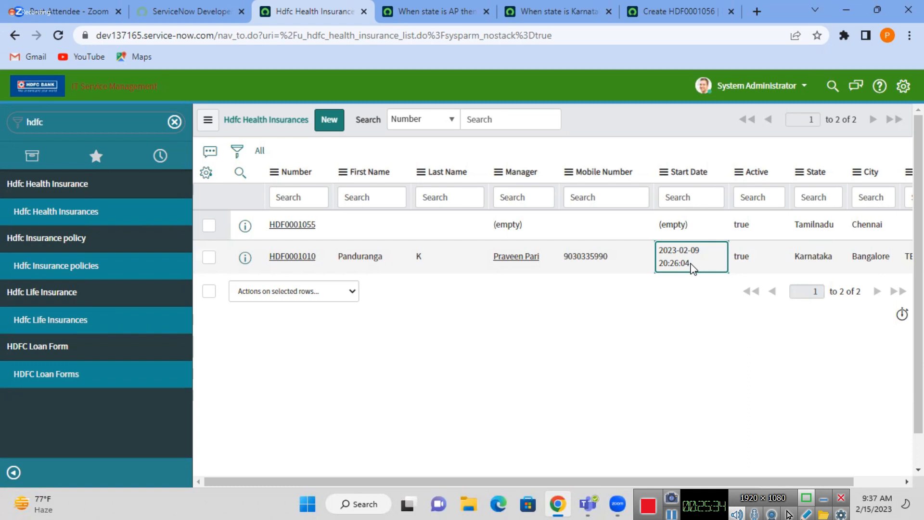
- Filter the navigator by "incident" and open the form for creating a new incident in a separate browser tab
click(175, 122)
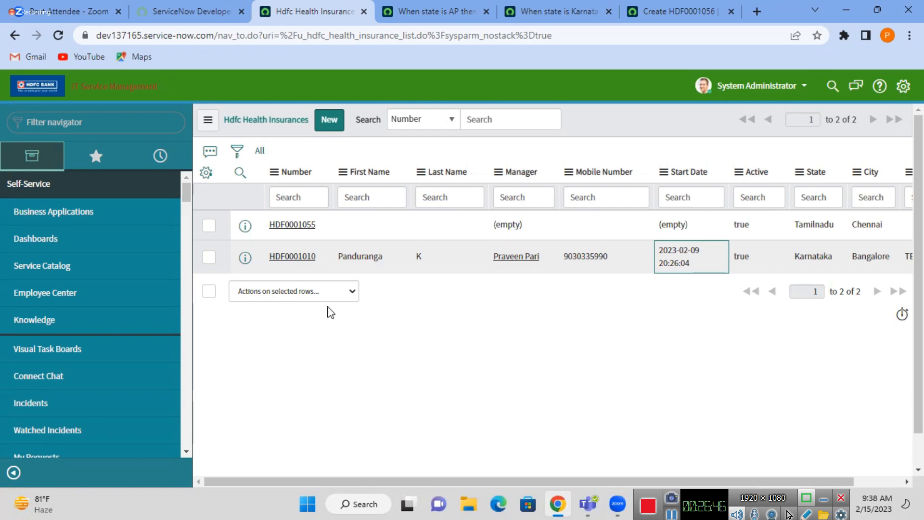
click(167, 123)
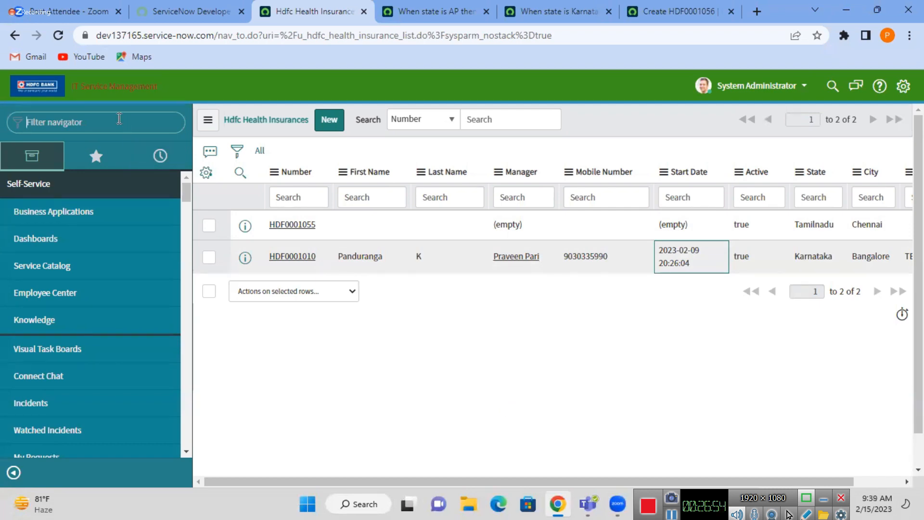
text(incident)
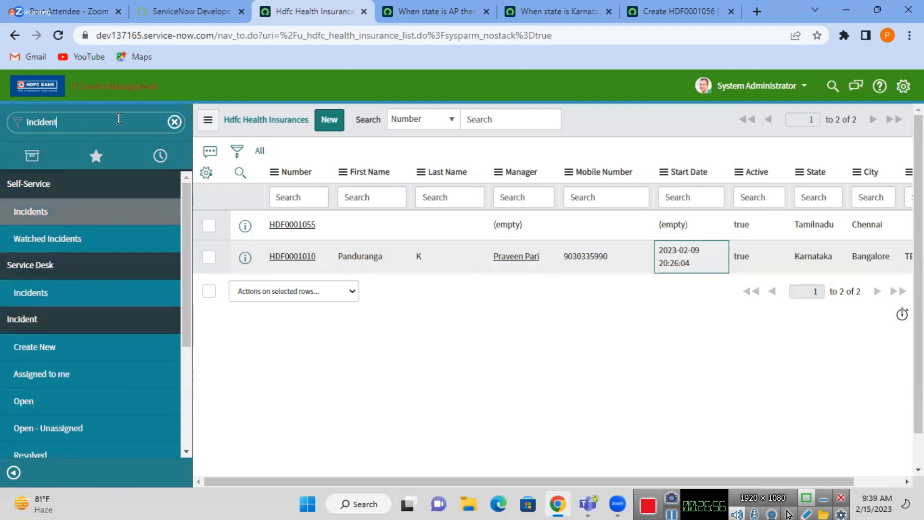
middle_click(48, 355)
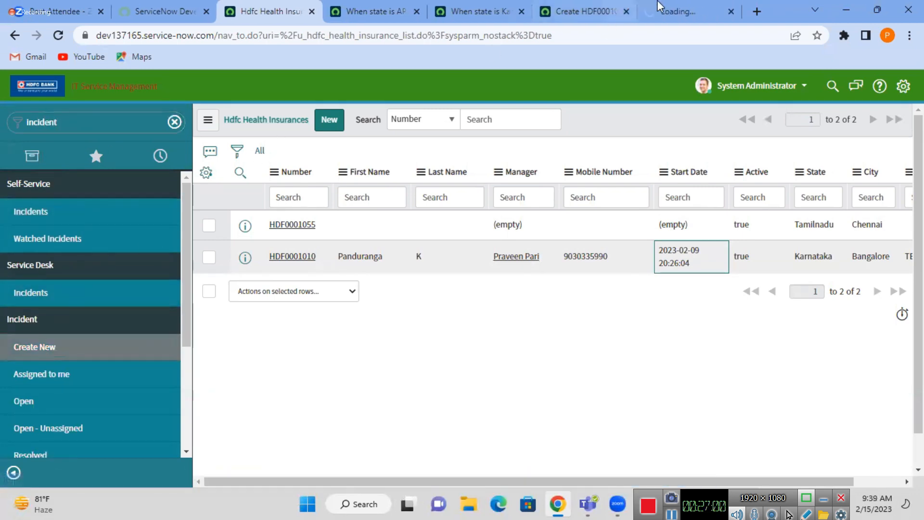
click(658, 7)
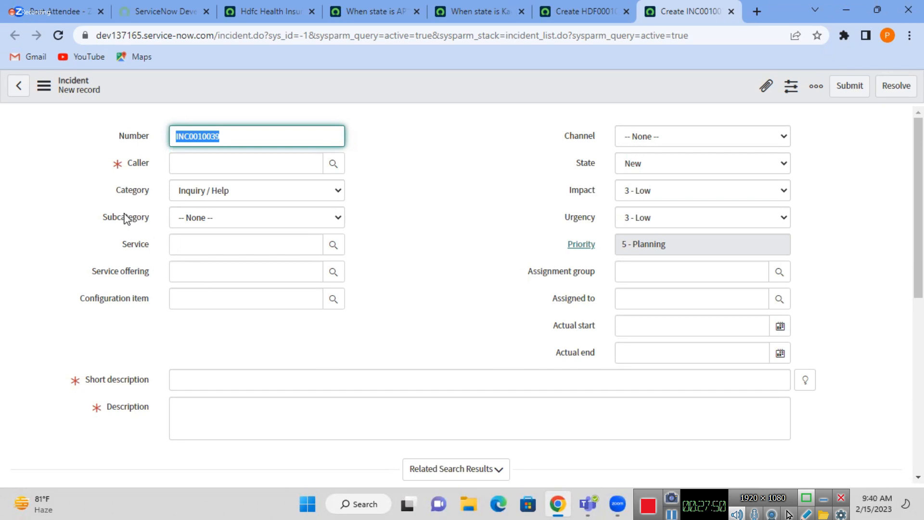
- Review the fields on the new incident form and in its Form Layout configuration, then cancel the configuration without saving
click(136, 248)
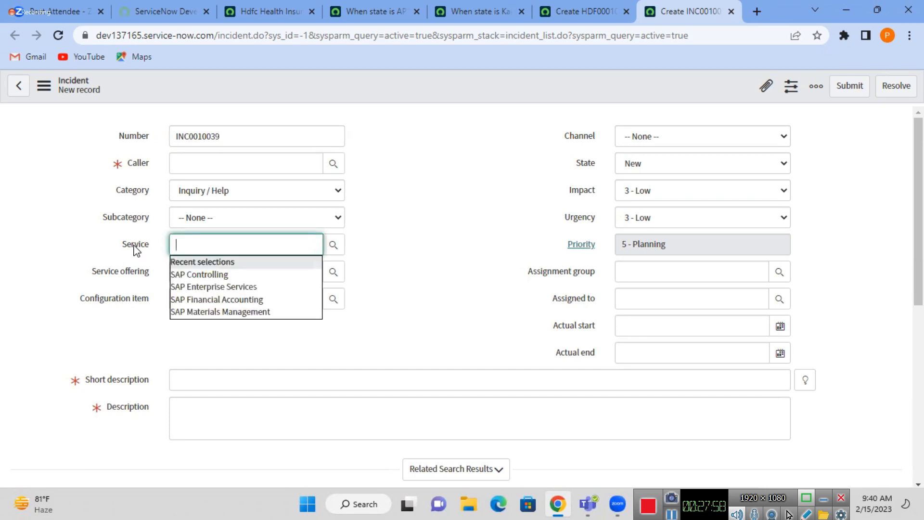
click(56, 234)
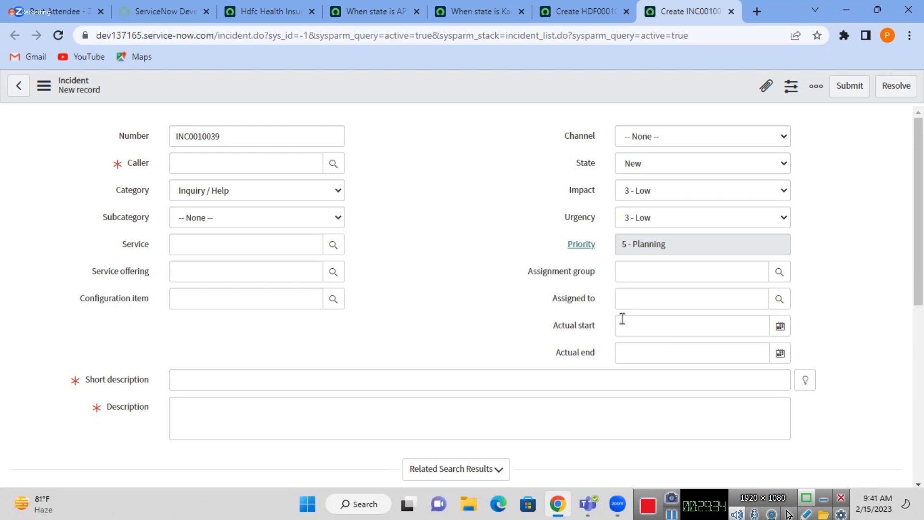
right_click(435, 89)
mouse_move(471, 117)
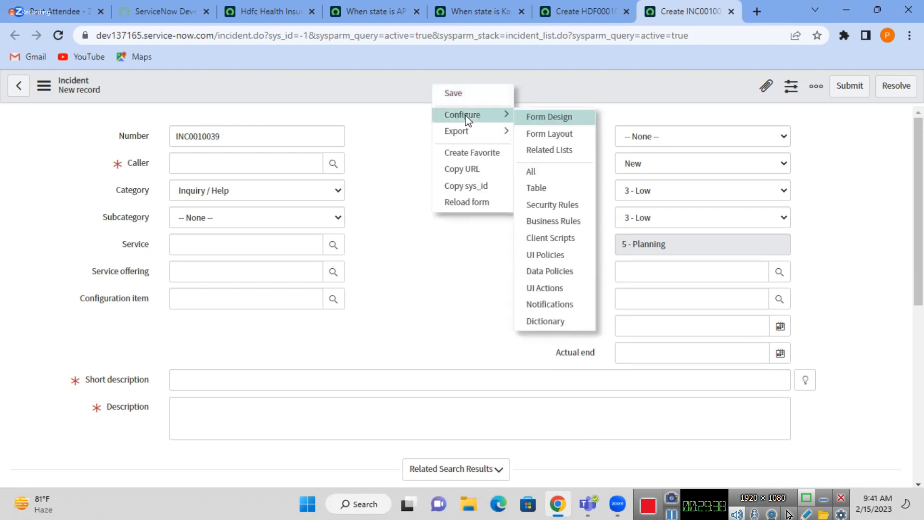
click(548, 134)
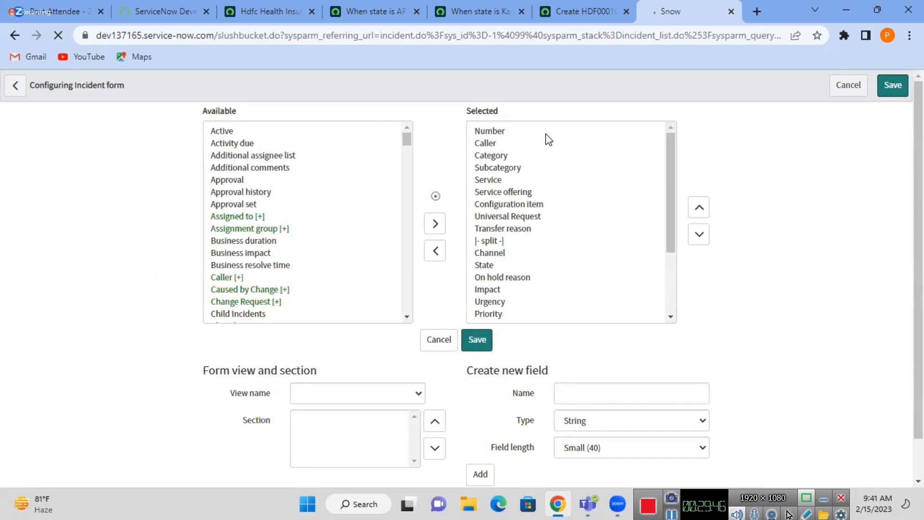
click(236, 158)
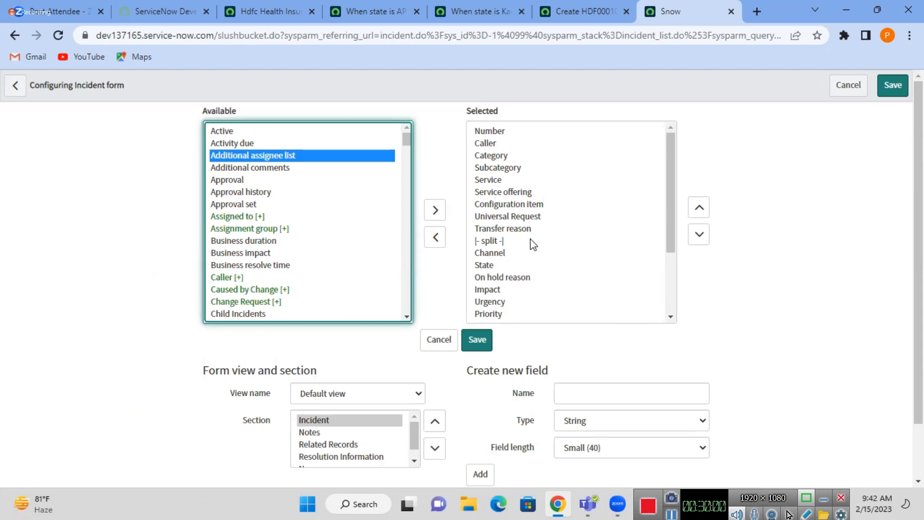
click(442, 343)
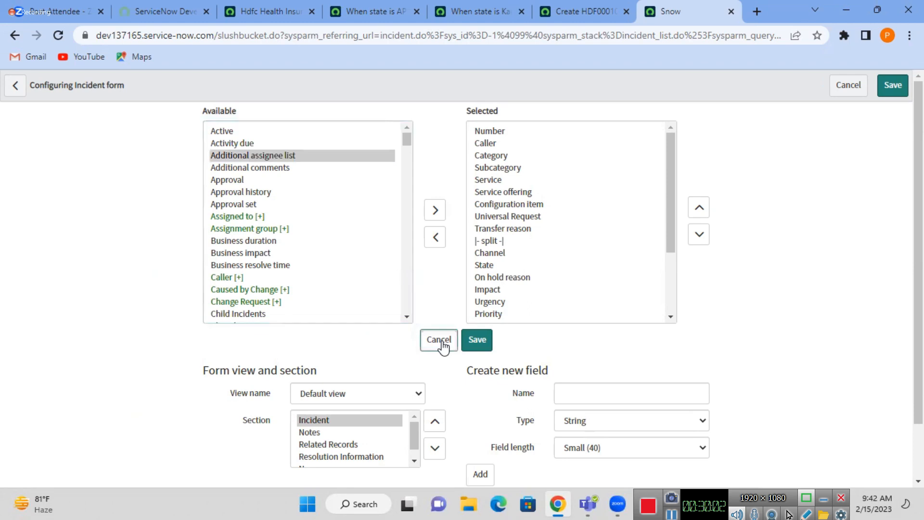
click(442, 342)
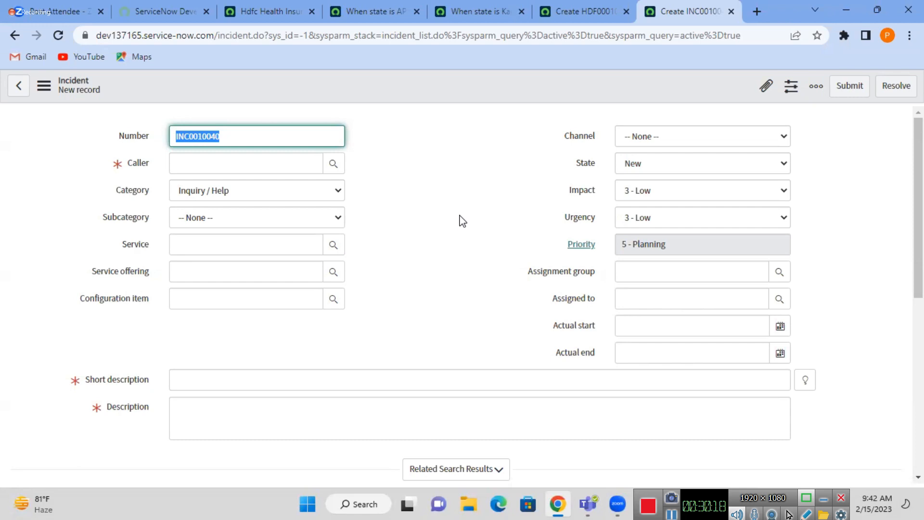
key(Tab)
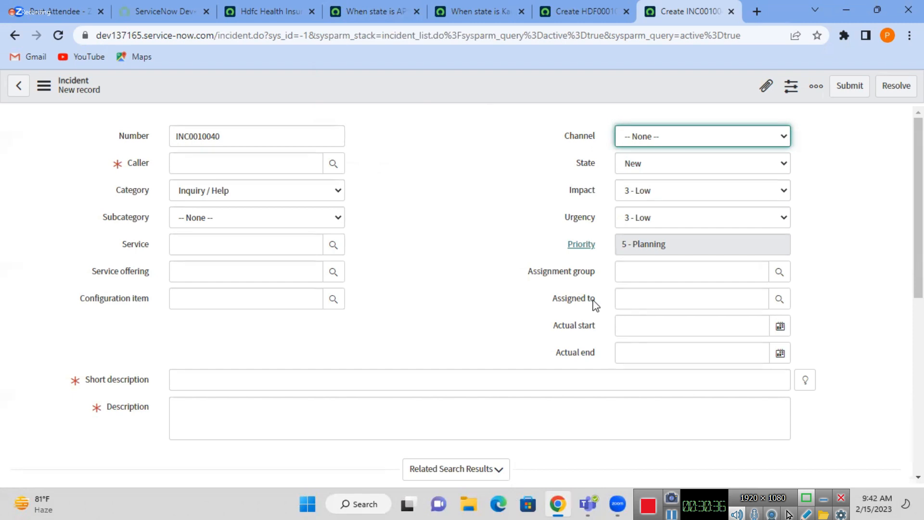
click(511, 129)
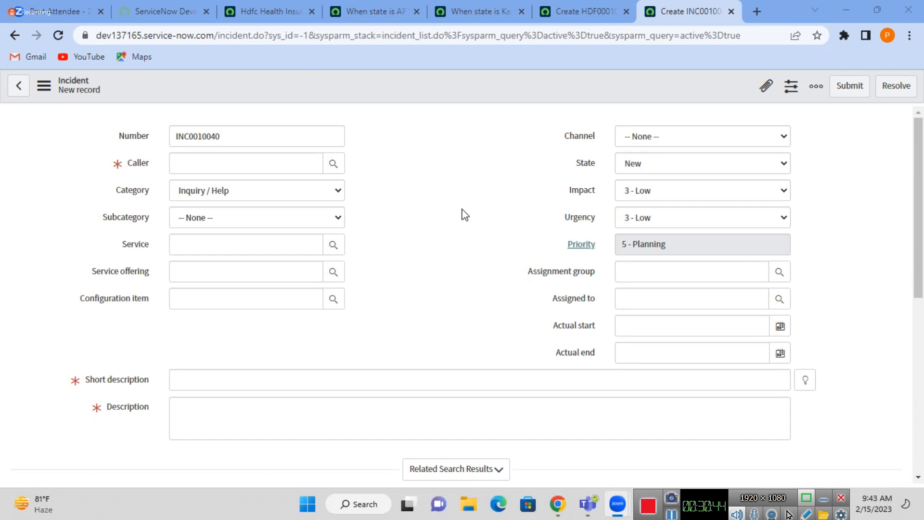
- Close the unsaved Hdfc Health Insurance new record form and discard its changes
click(376, 11)
click(501, 7)
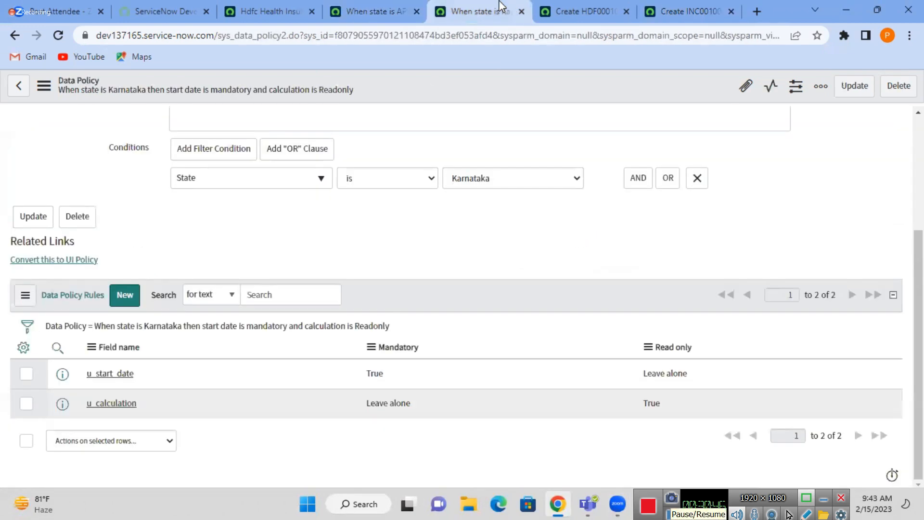
click(606, 9)
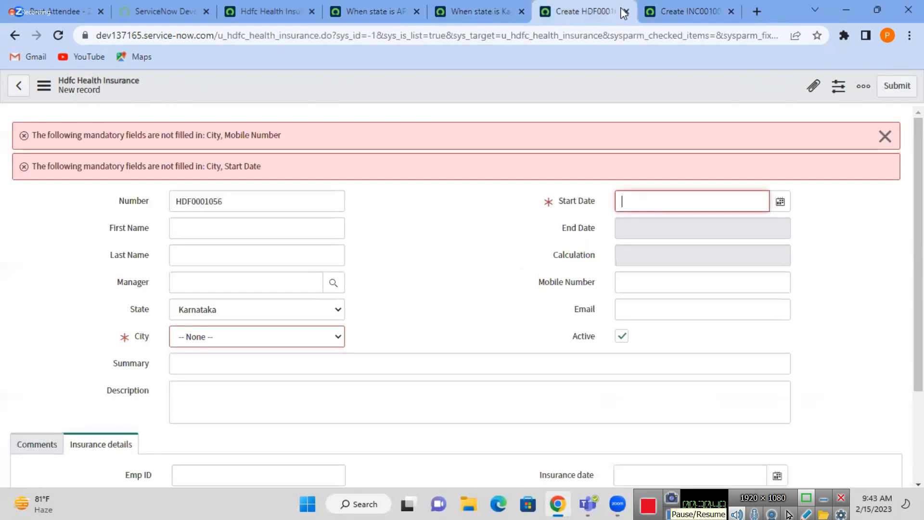
click(626, 11)
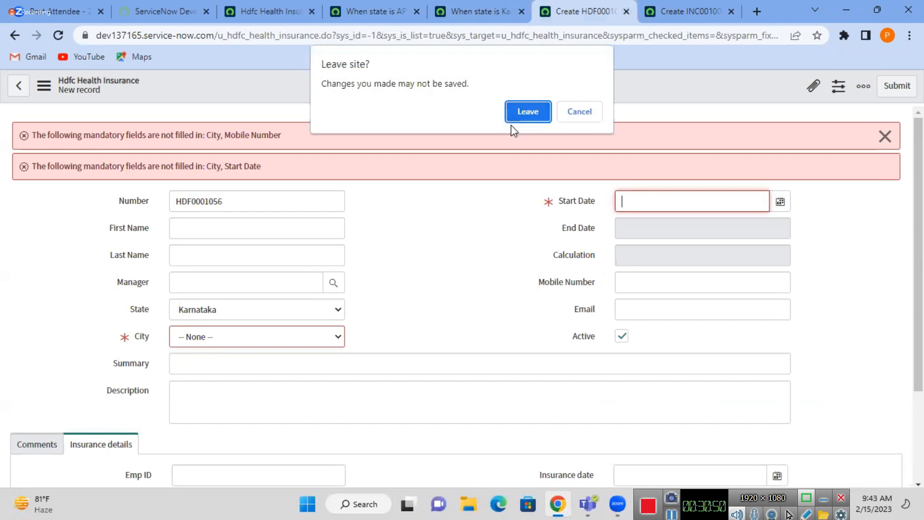
click(528, 114)
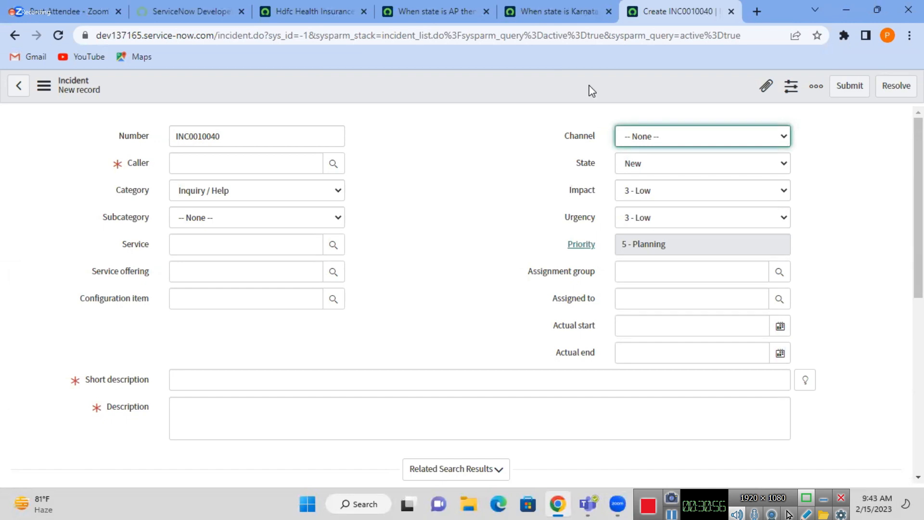
- Review the Karnataka data policy, the AP UI policy, the Hdfc Health Insurances list and the new incident form
click(558, 10)
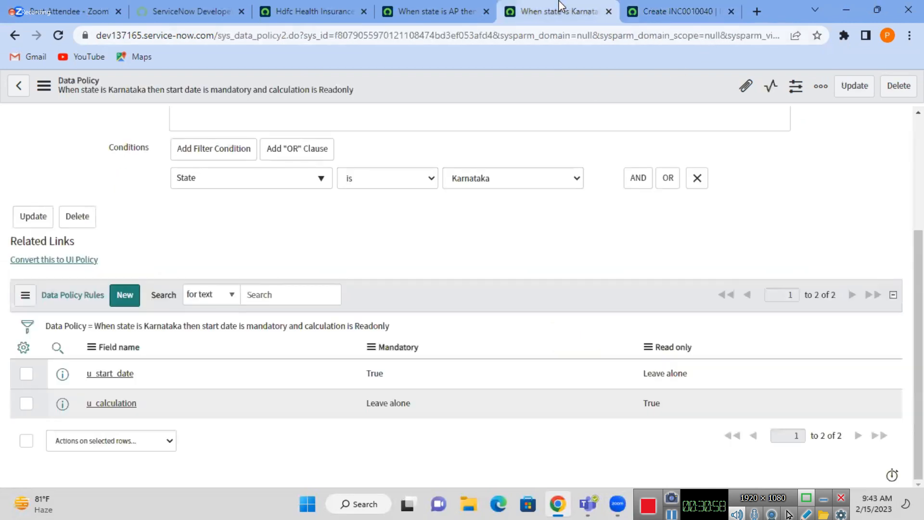
click(410, 6)
click(323, 9)
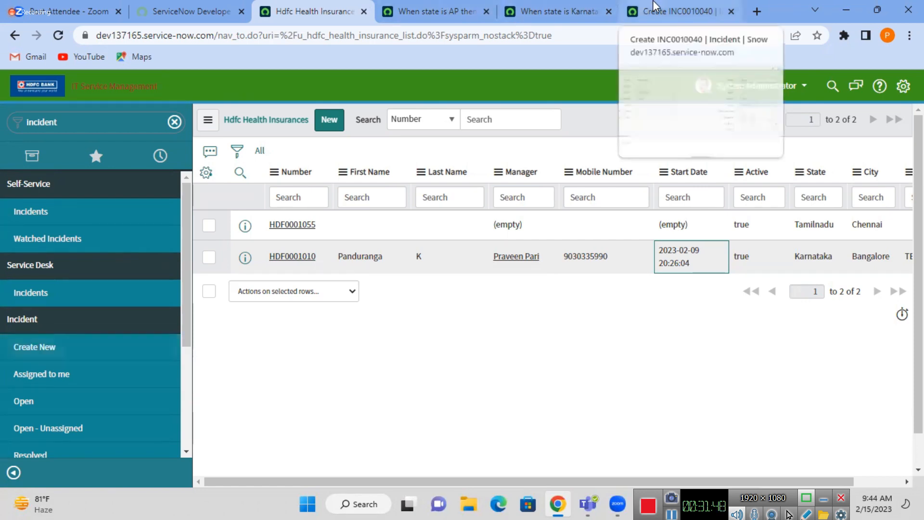
click(645, 8)
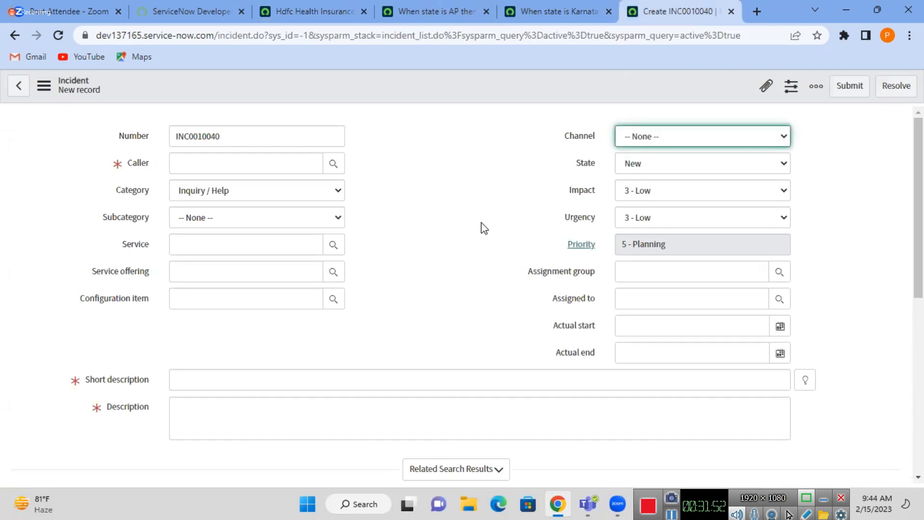
drag(919, 212, 909, 243)
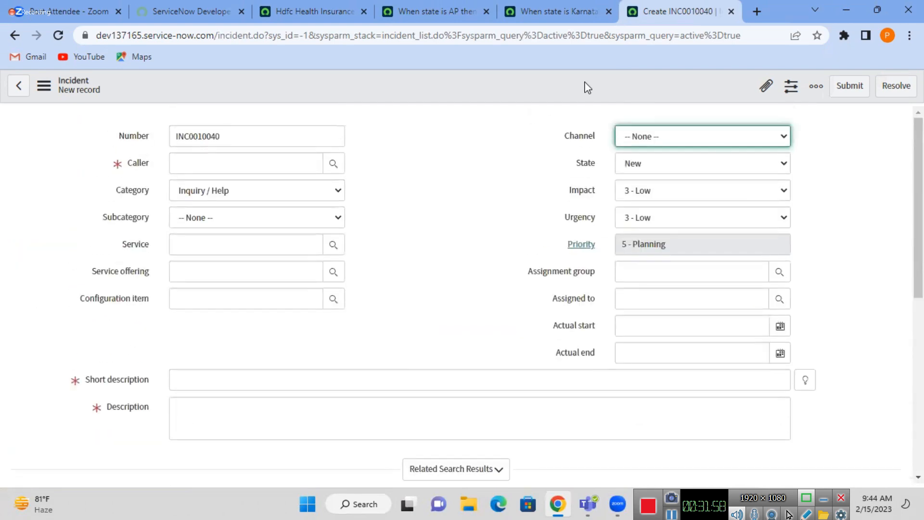
click(564, 10)
click(441, 7)
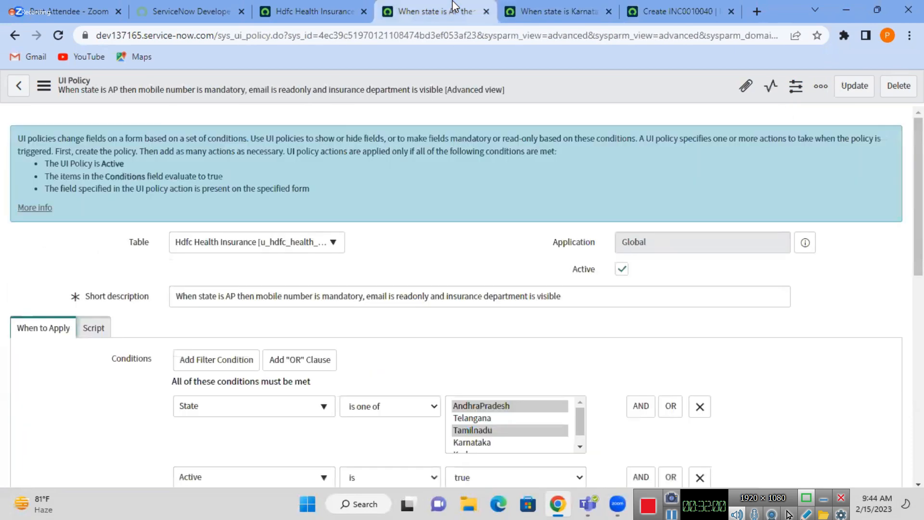
click(315, 9)
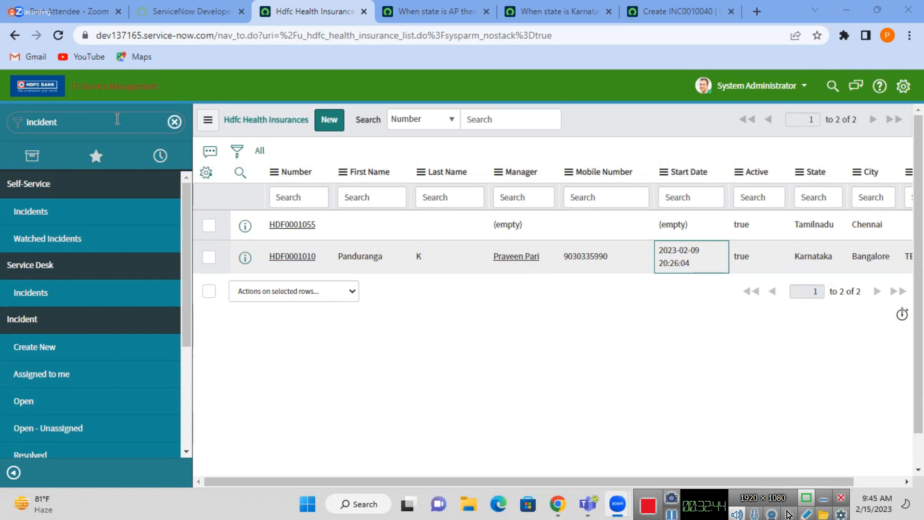
- Filter the navigator by "groups" and open the Groups list under User Administration
click(117, 119)
text(groups)
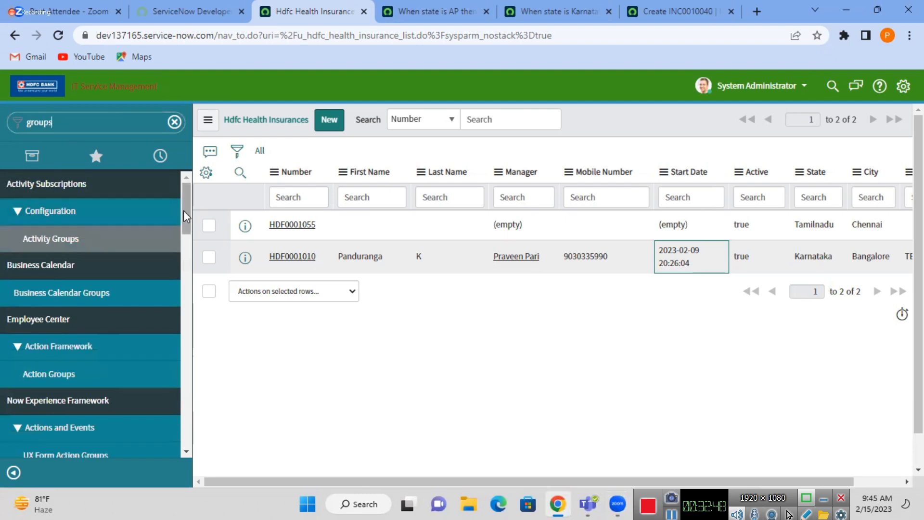
drag(186, 208, 195, 483)
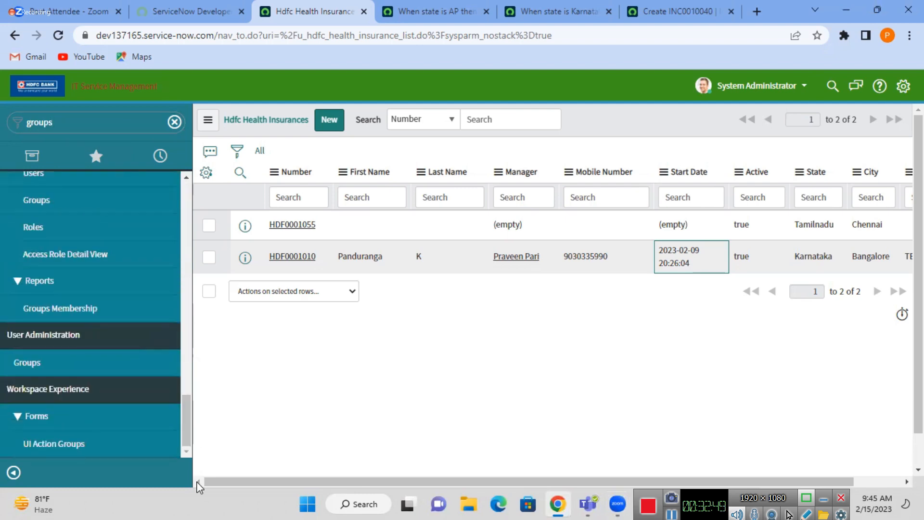
click(31, 363)
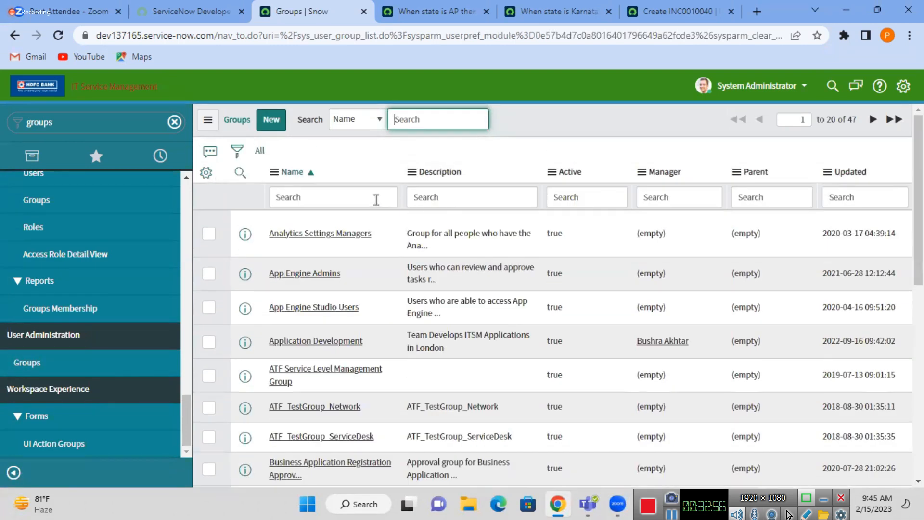
- Filter the groups by the name "*ITIL" and open the ITIL Oracle Users group
click(375, 198)
text(*ITIL)
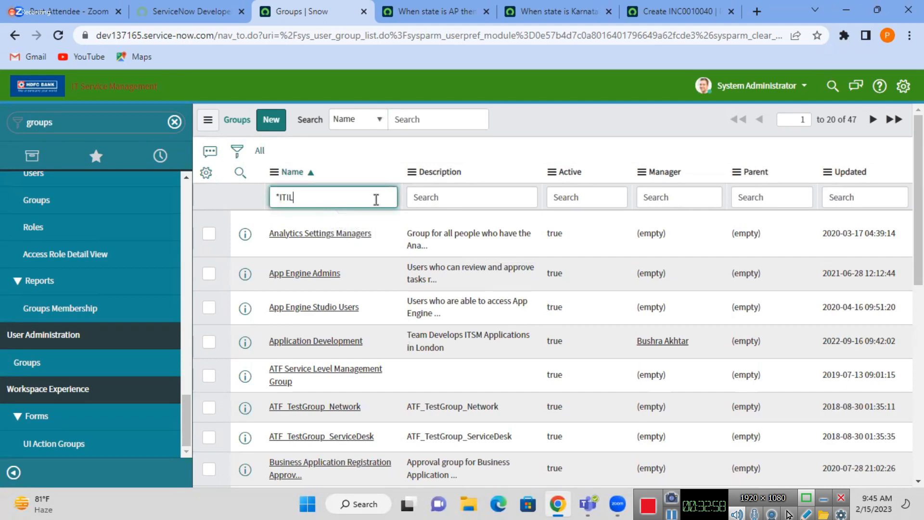
key(Return)
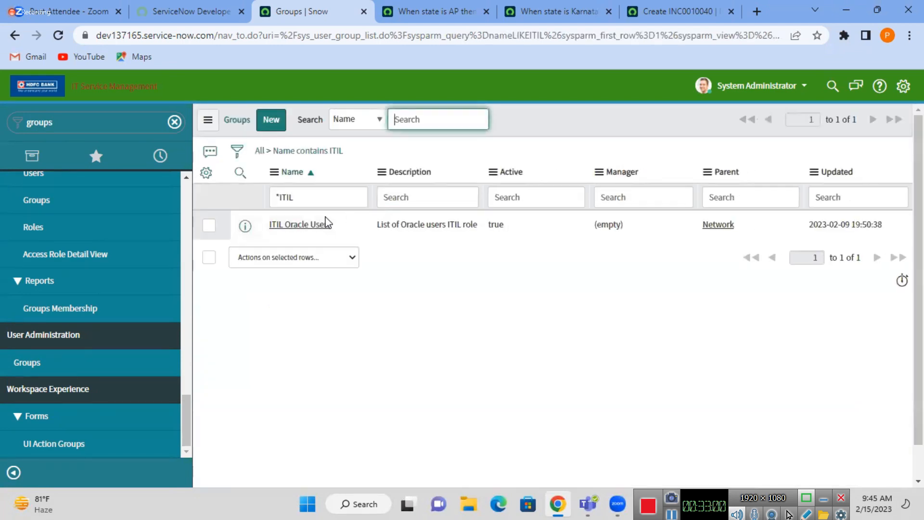
click(301, 224)
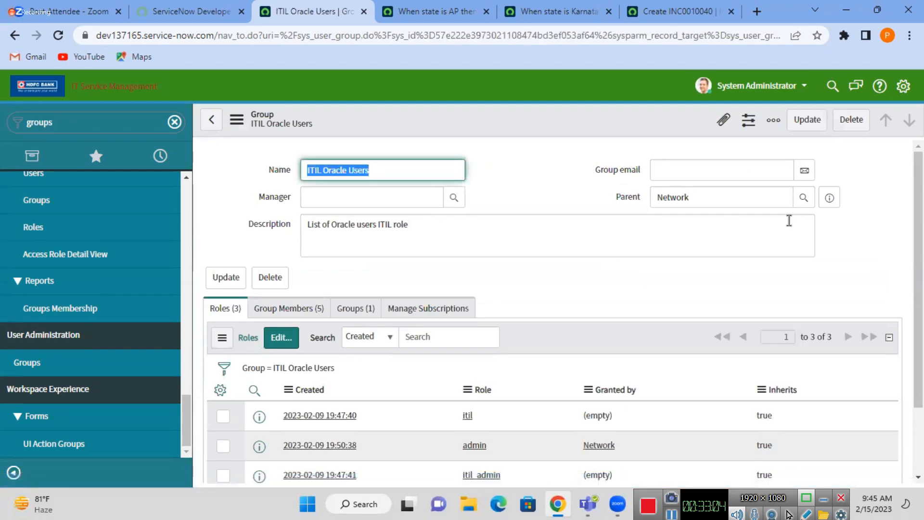
- Open the record of the ITIL Oracle Users group's parent, Network, in a separate browser tab
click(833, 200)
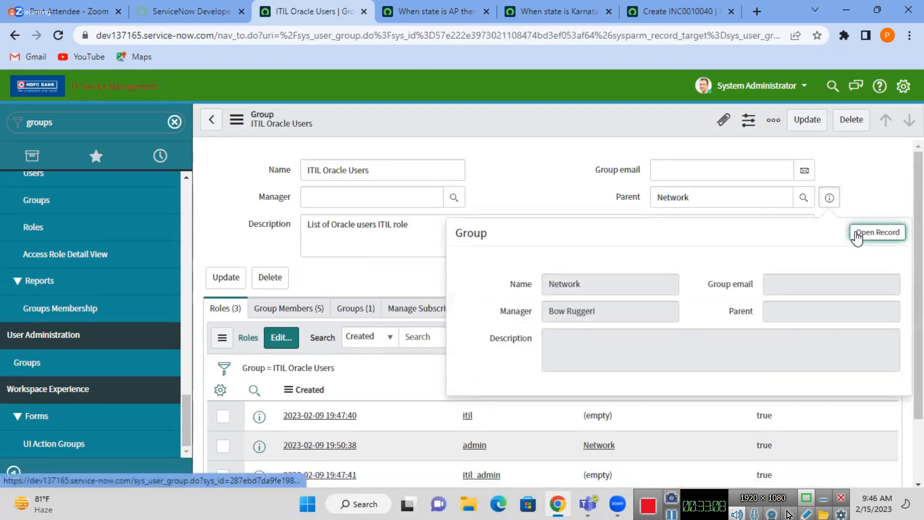
ctrl+click(857, 236)
click(669, 9)
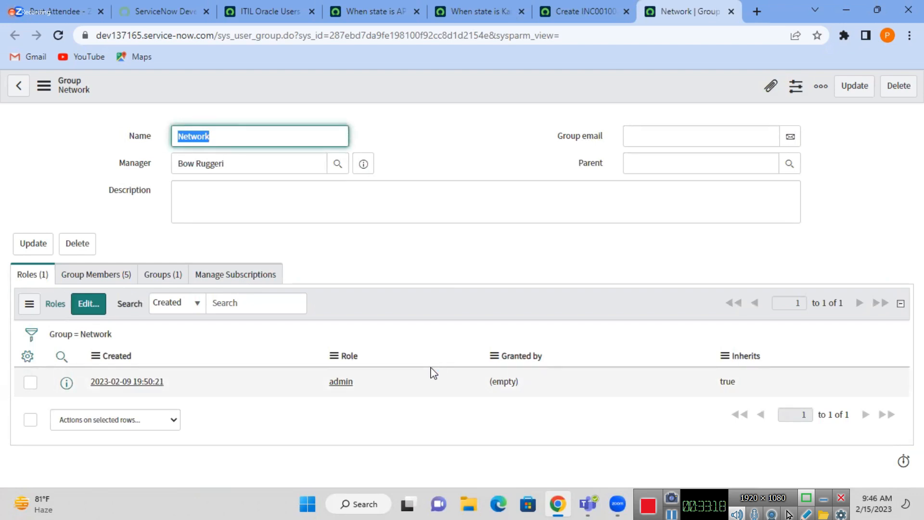
- Review the Network group's members, roles and available form views, and close the group record to return to the new incident form
click(110, 281)
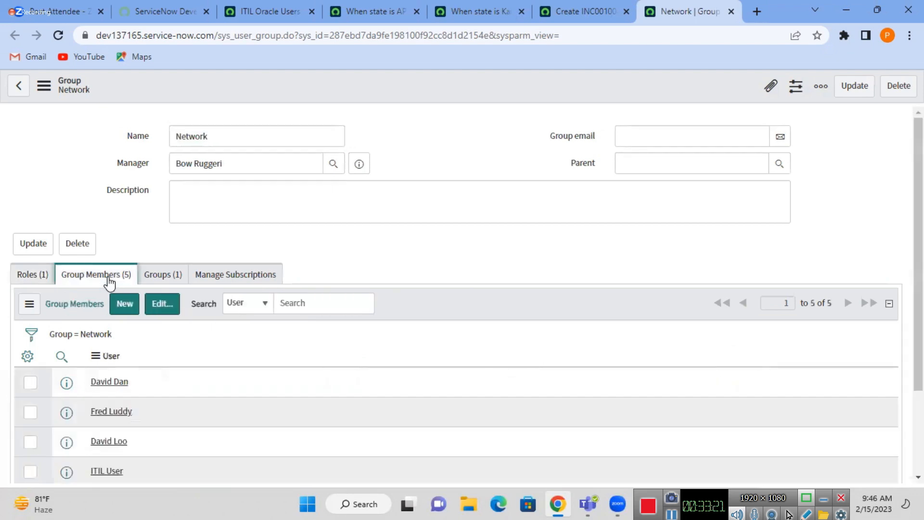
click(32, 277)
click(44, 86)
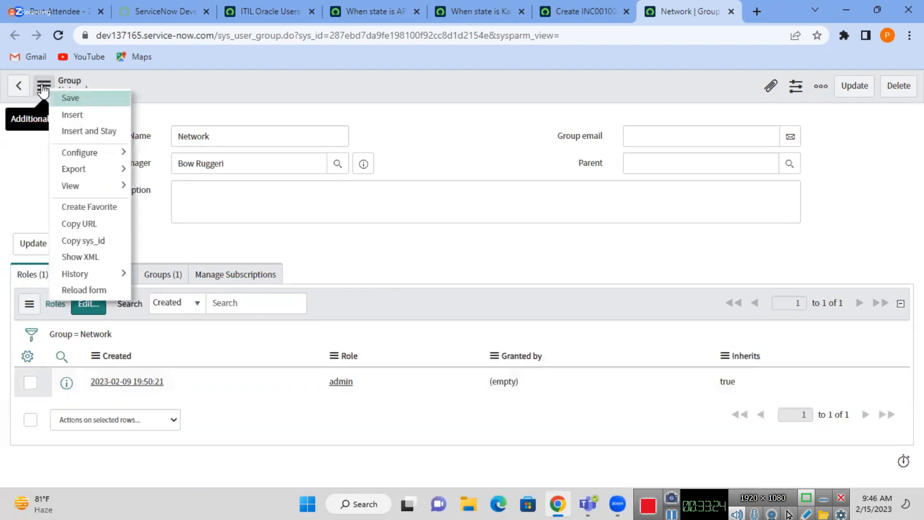
mouse_move(91, 191)
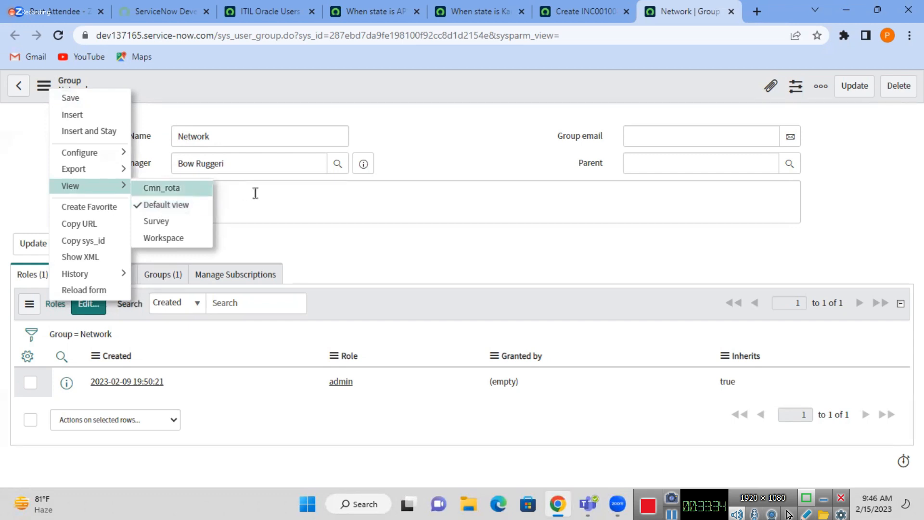
key(Escape)
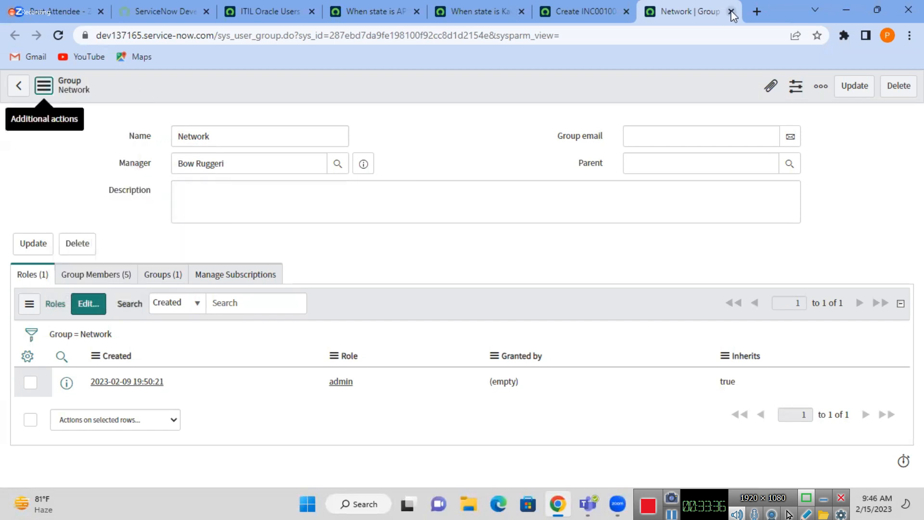
click(731, 11)
click(423, 164)
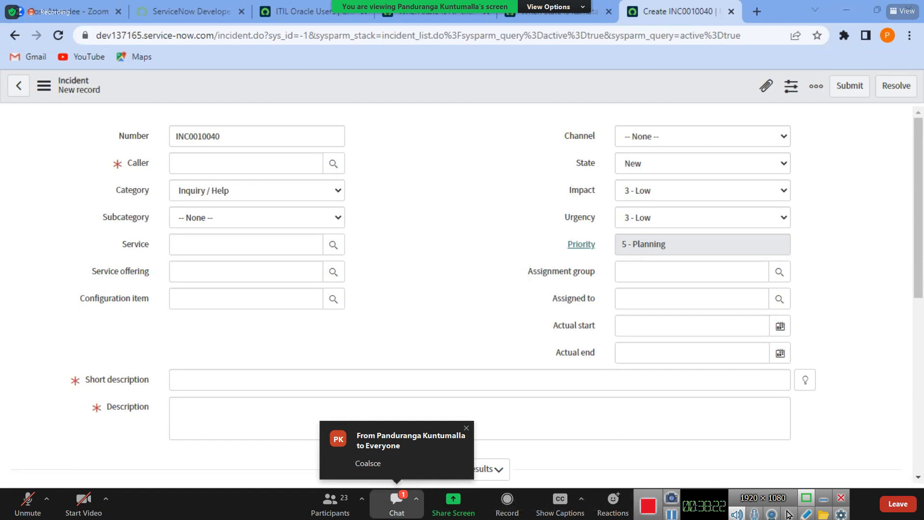
- Read the new message in the Zoom meeting chat, and close the chat and the Zoom Cloud Meetings window
click(397, 503)
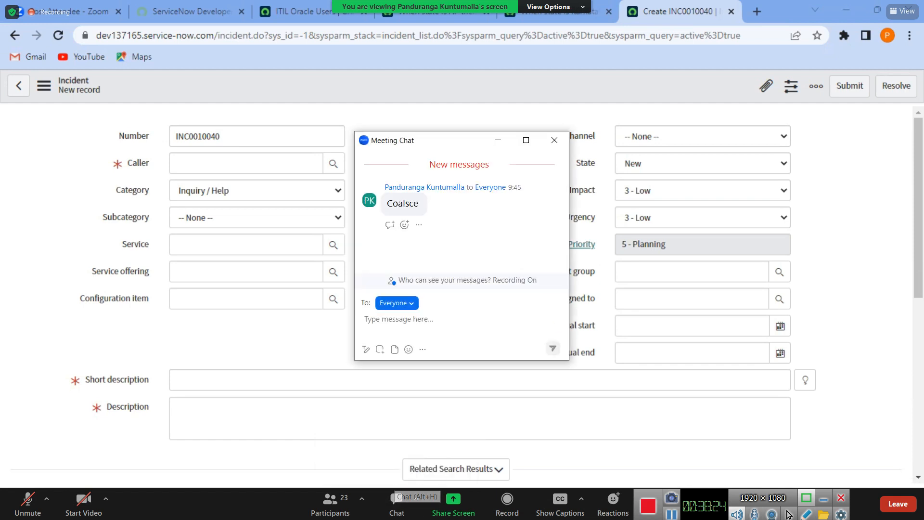
click(555, 140)
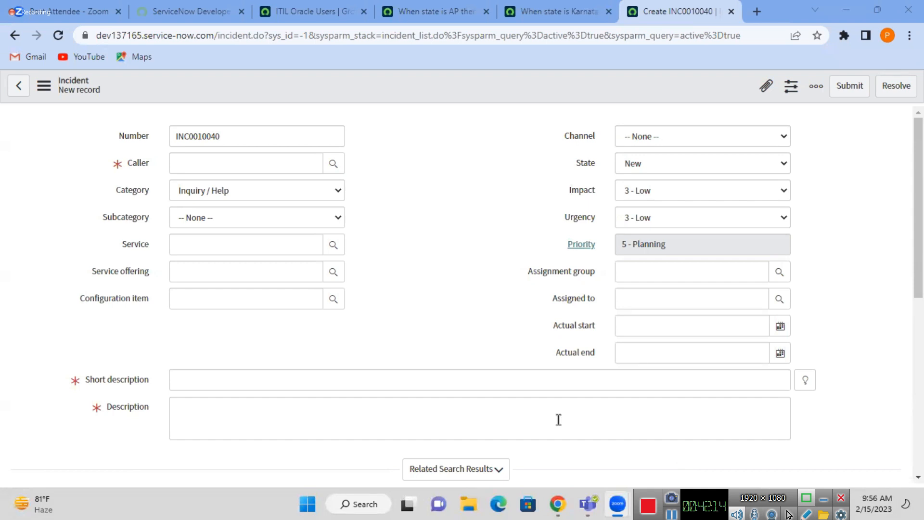
click(522, 417)
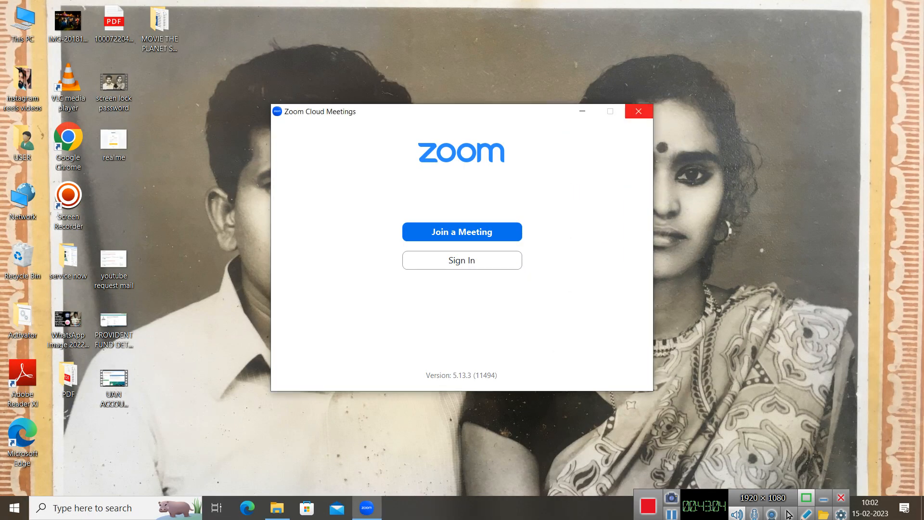
click(639, 111)
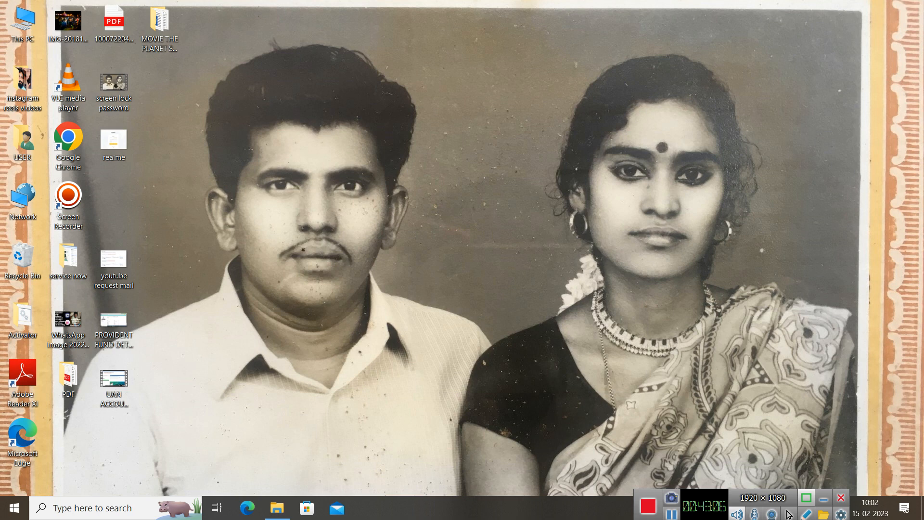